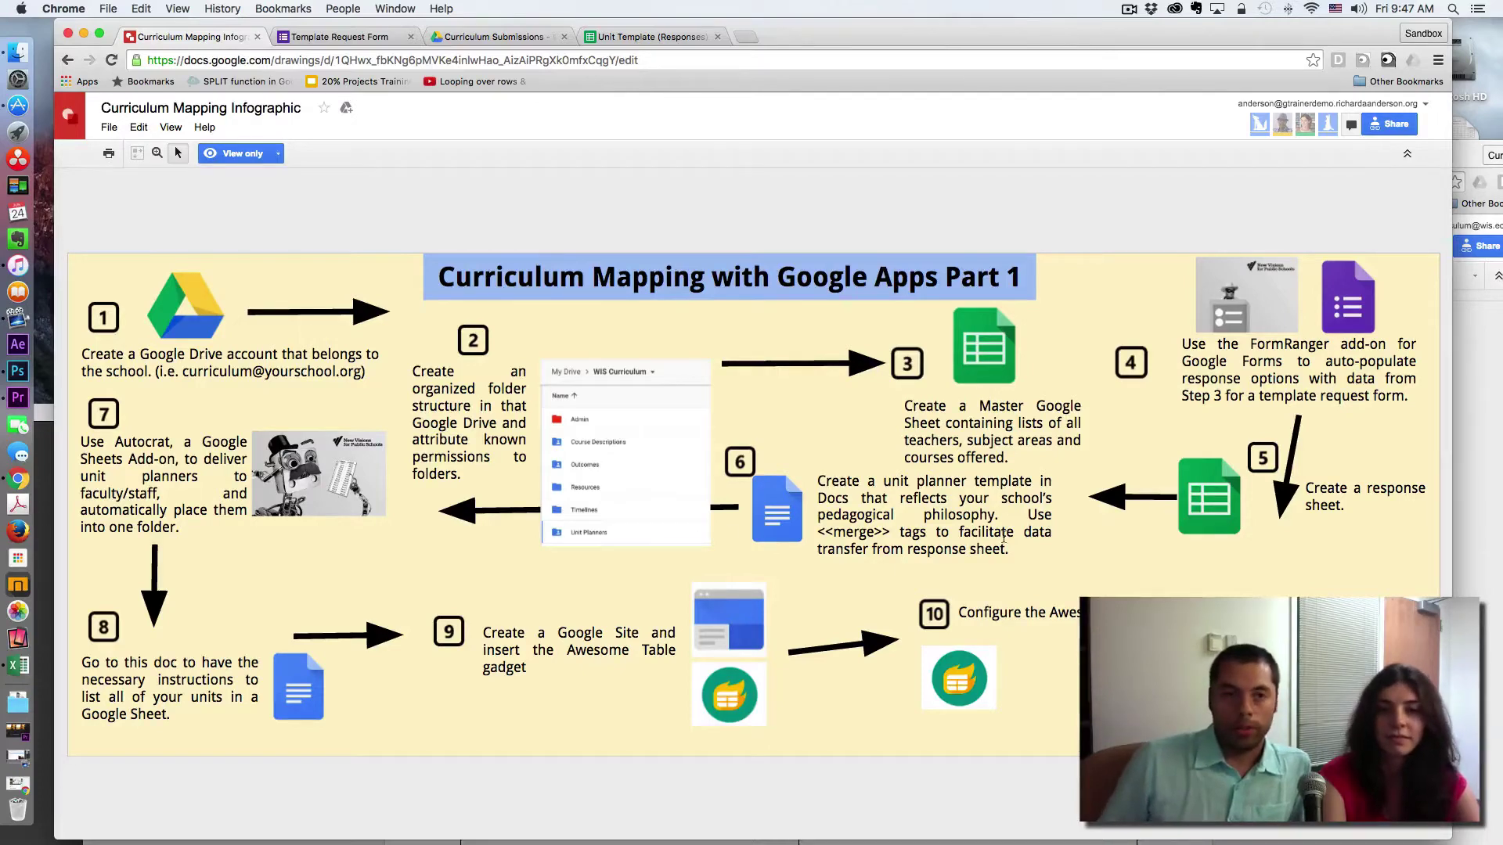
# Preview the Template Request Form's Teacher and Subject Area dropdown choices without selecting any
pyautogui.click(347, 39)
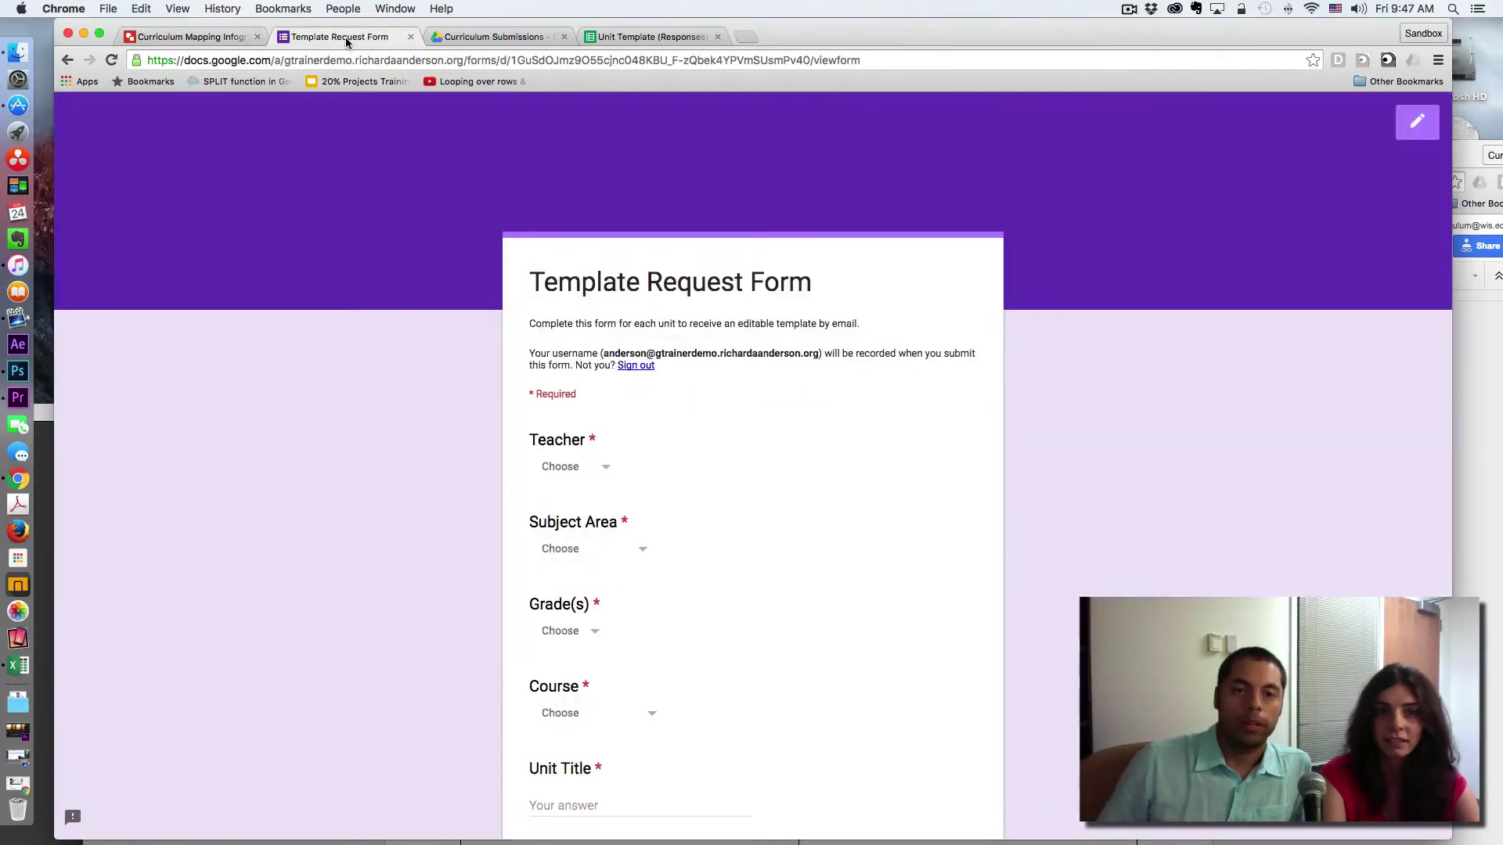
pyautogui.scroll(-3, 1135, 535)
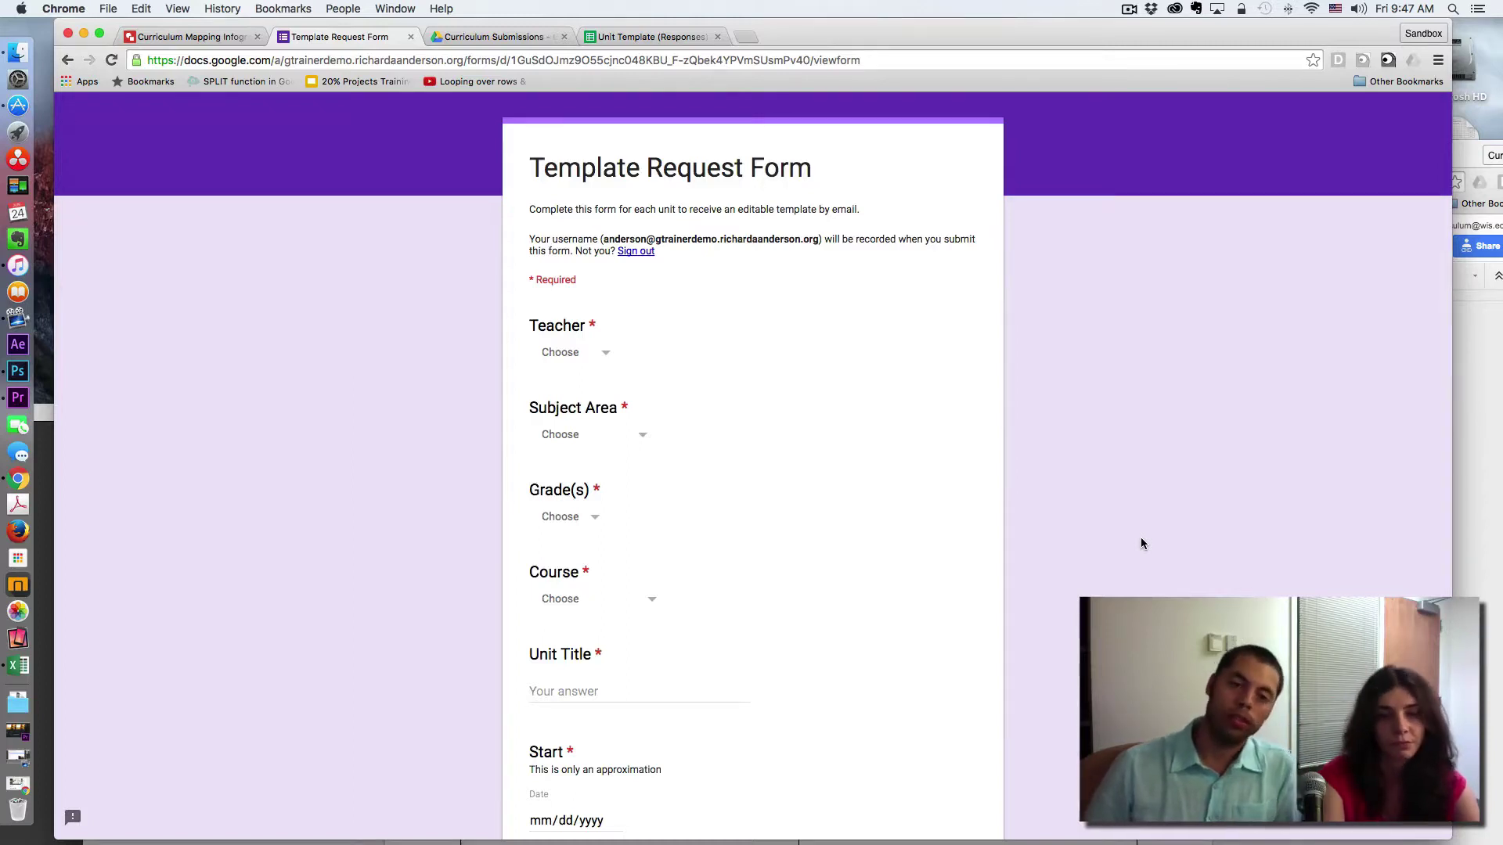
pyautogui.scroll(-2, 1141, 543)
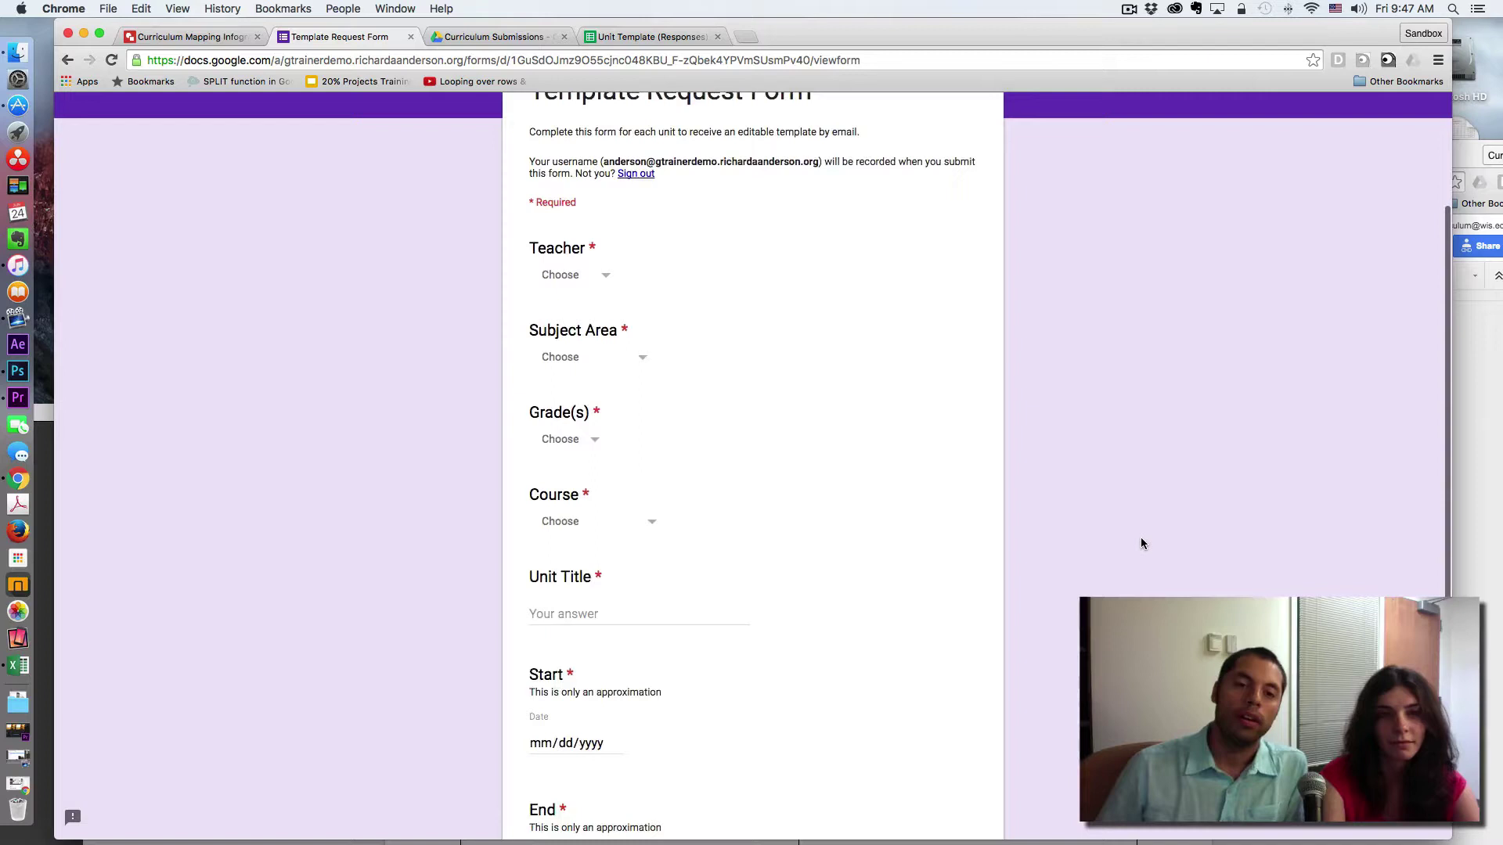
pyautogui.click(607, 280)
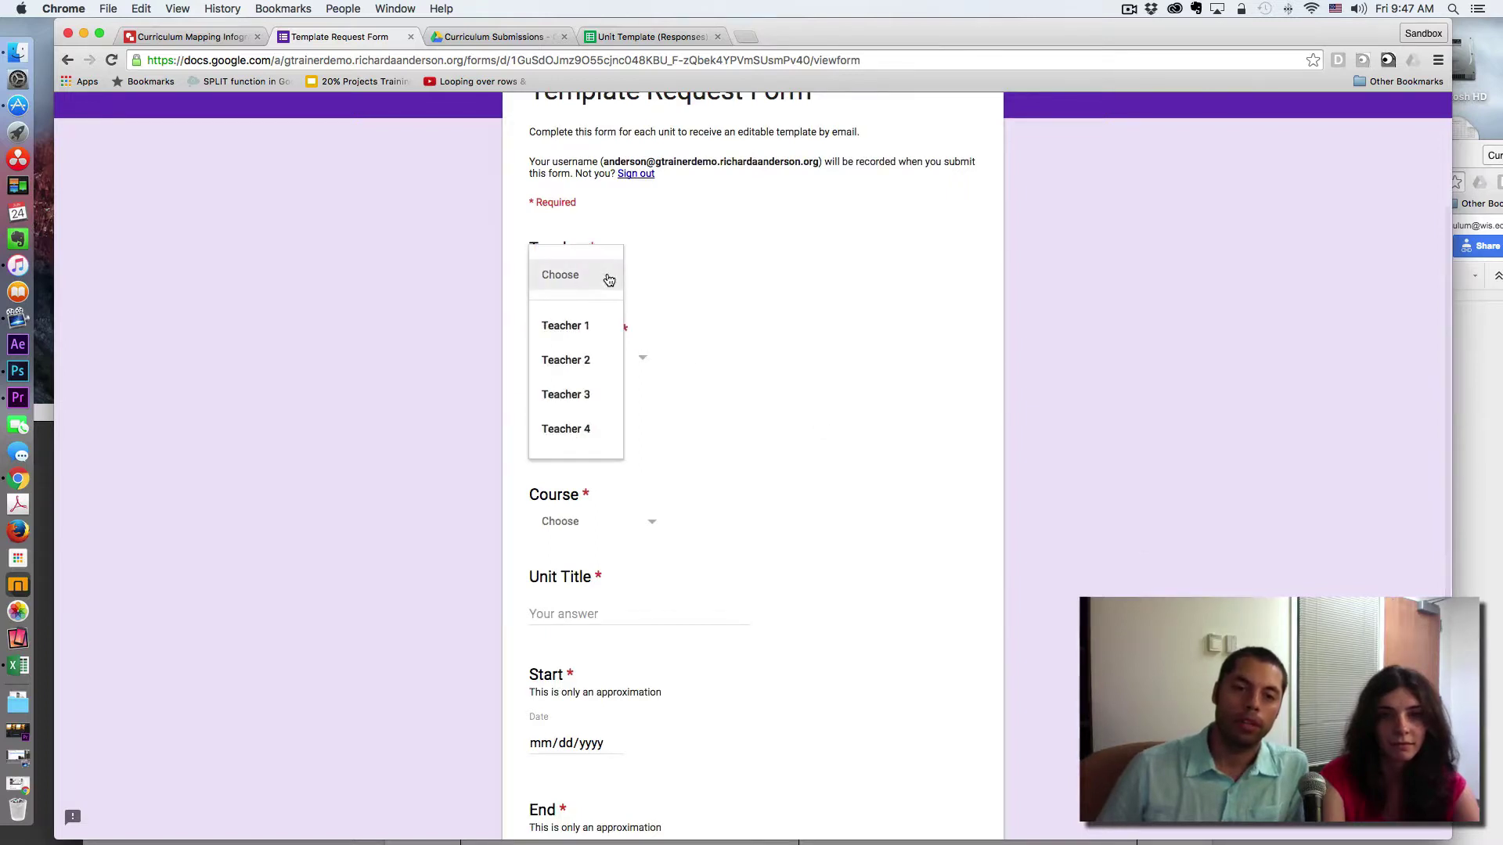
pyautogui.click(639, 355)
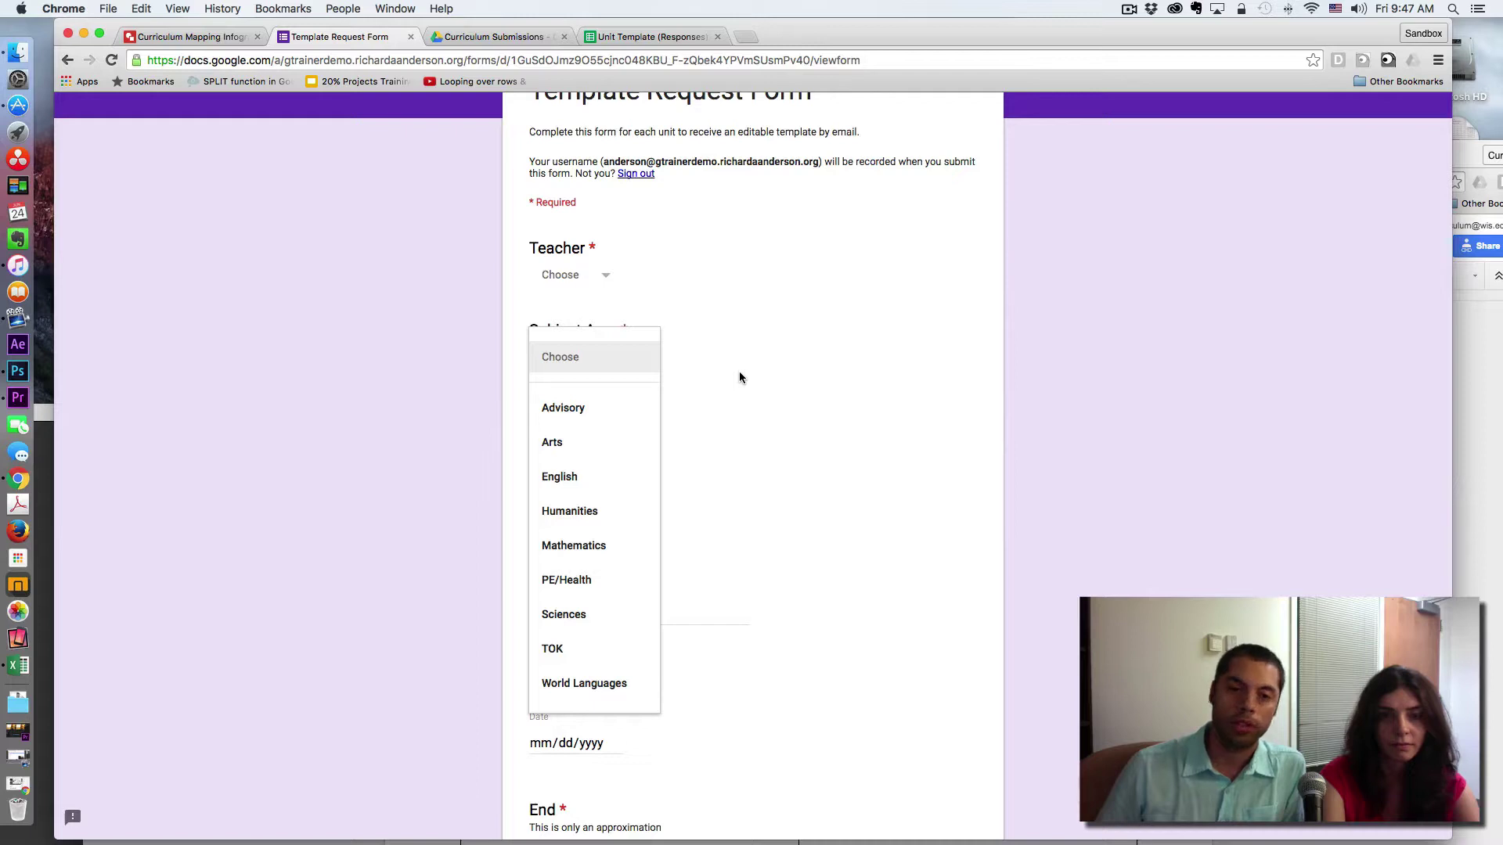
pyautogui.click(1158, 466)
# Scroll past Unit Title to Submit without sending, then view the Curriculum Submissions folder
pyautogui.click(578, 615)
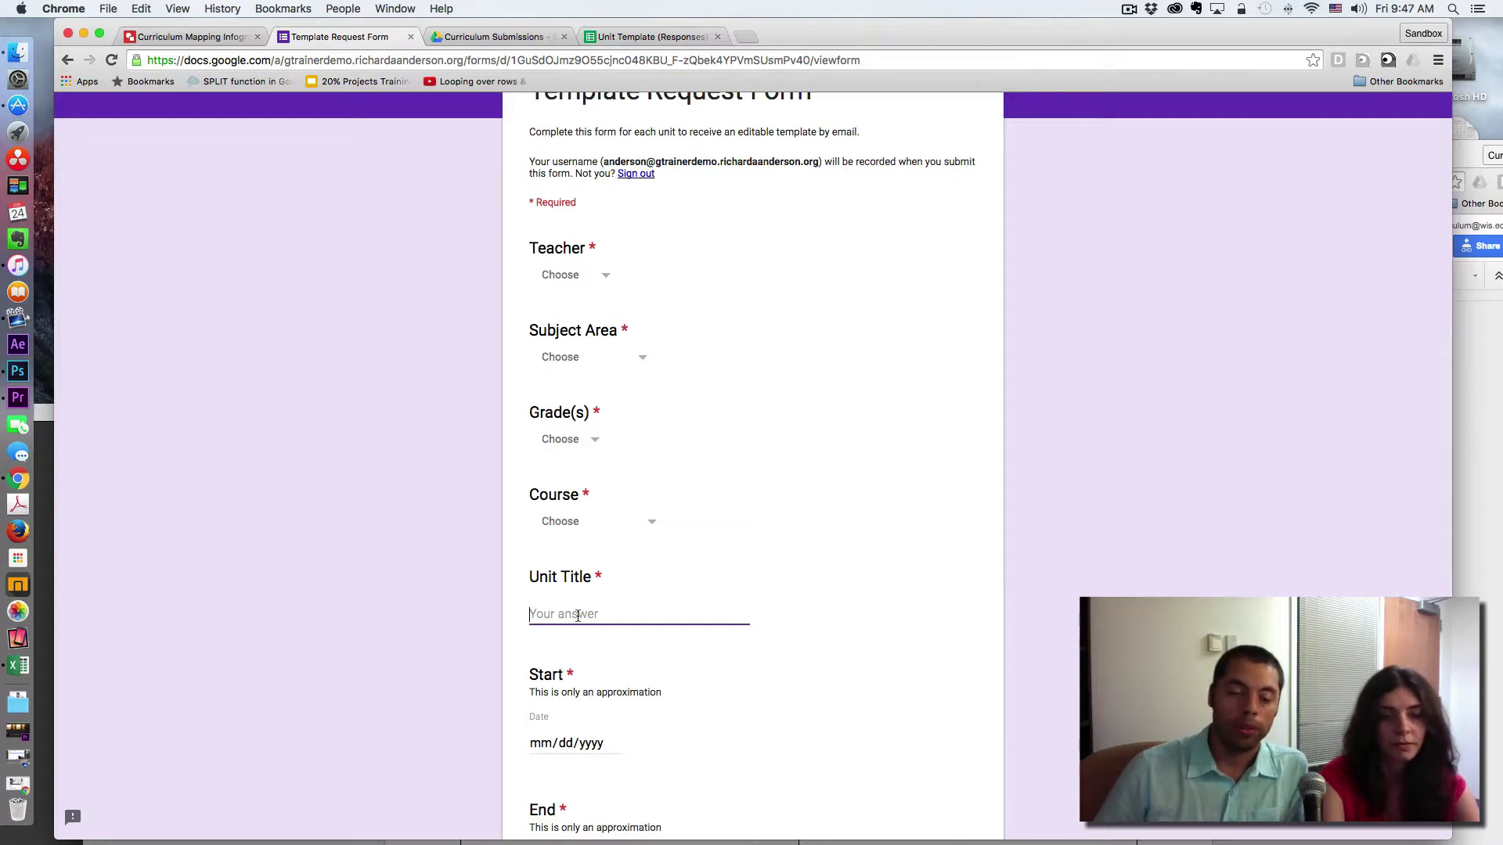
pyautogui.scroll(-2, 578, 617)
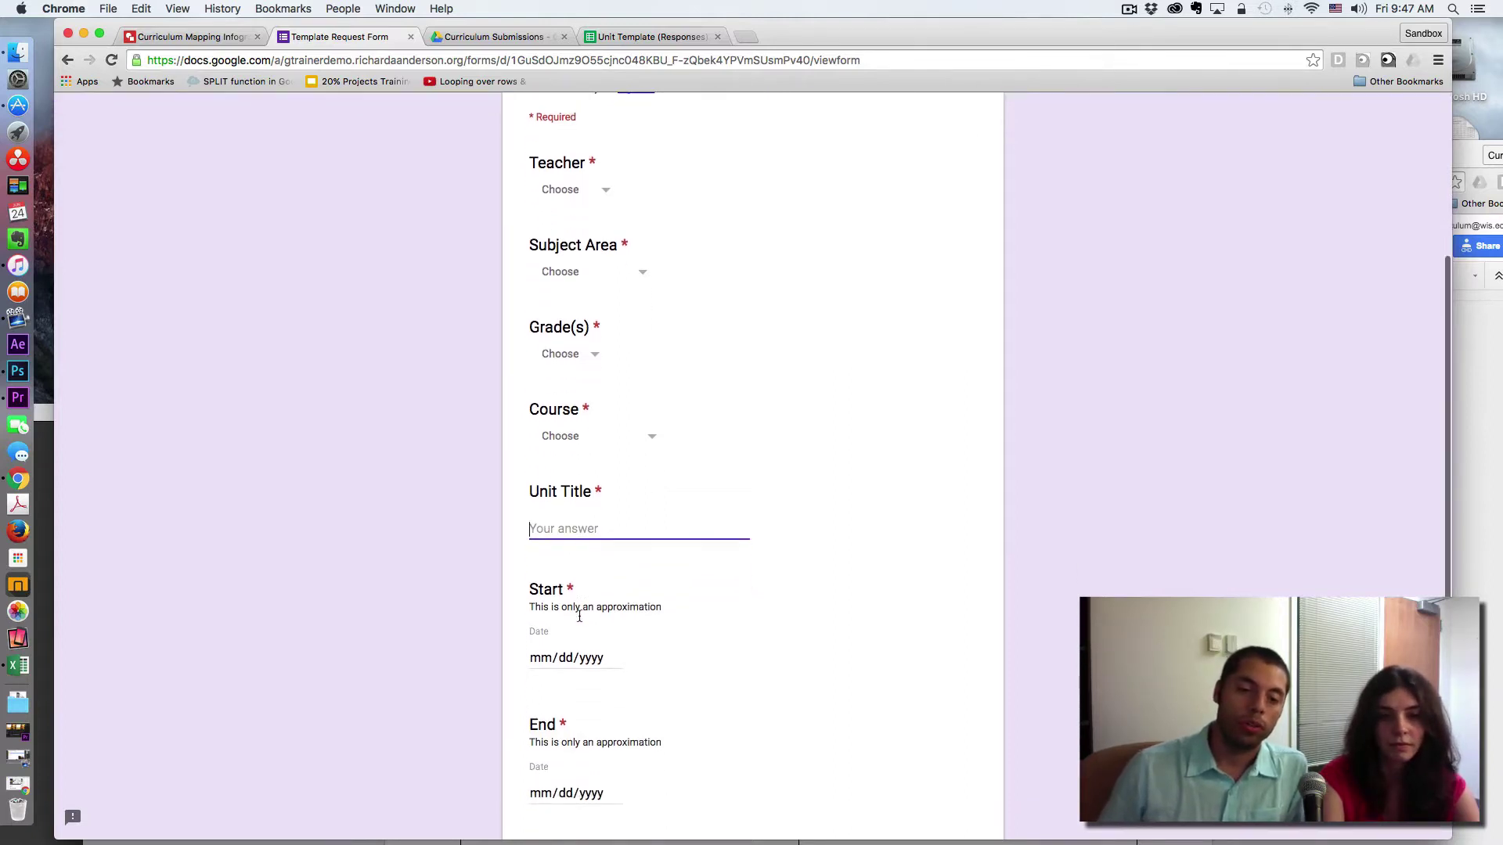
pyautogui.scroll(-1, 579, 616)
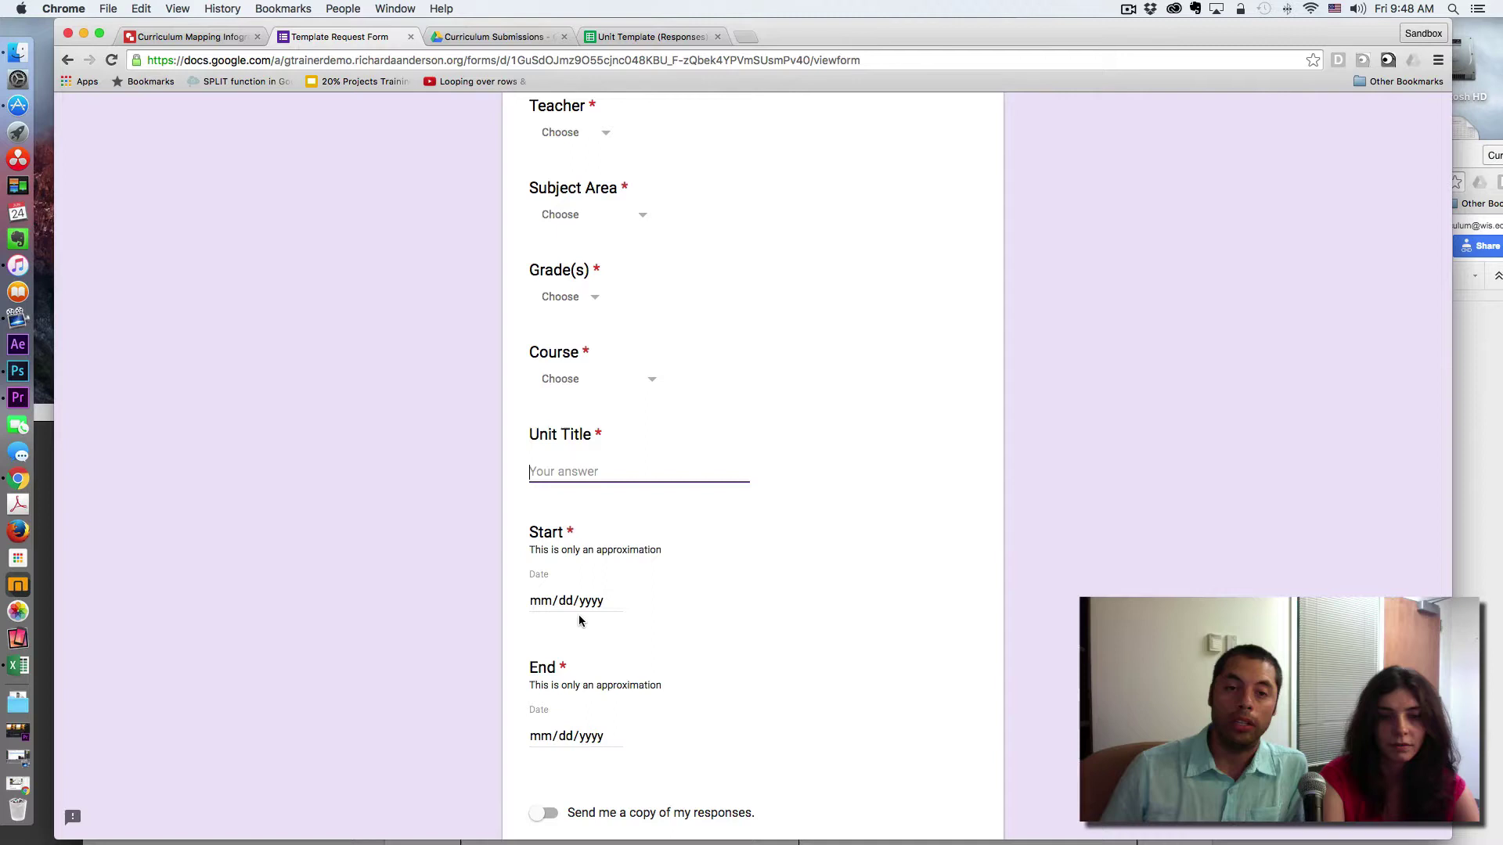
pyautogui.scroll(-3, 578, 616)
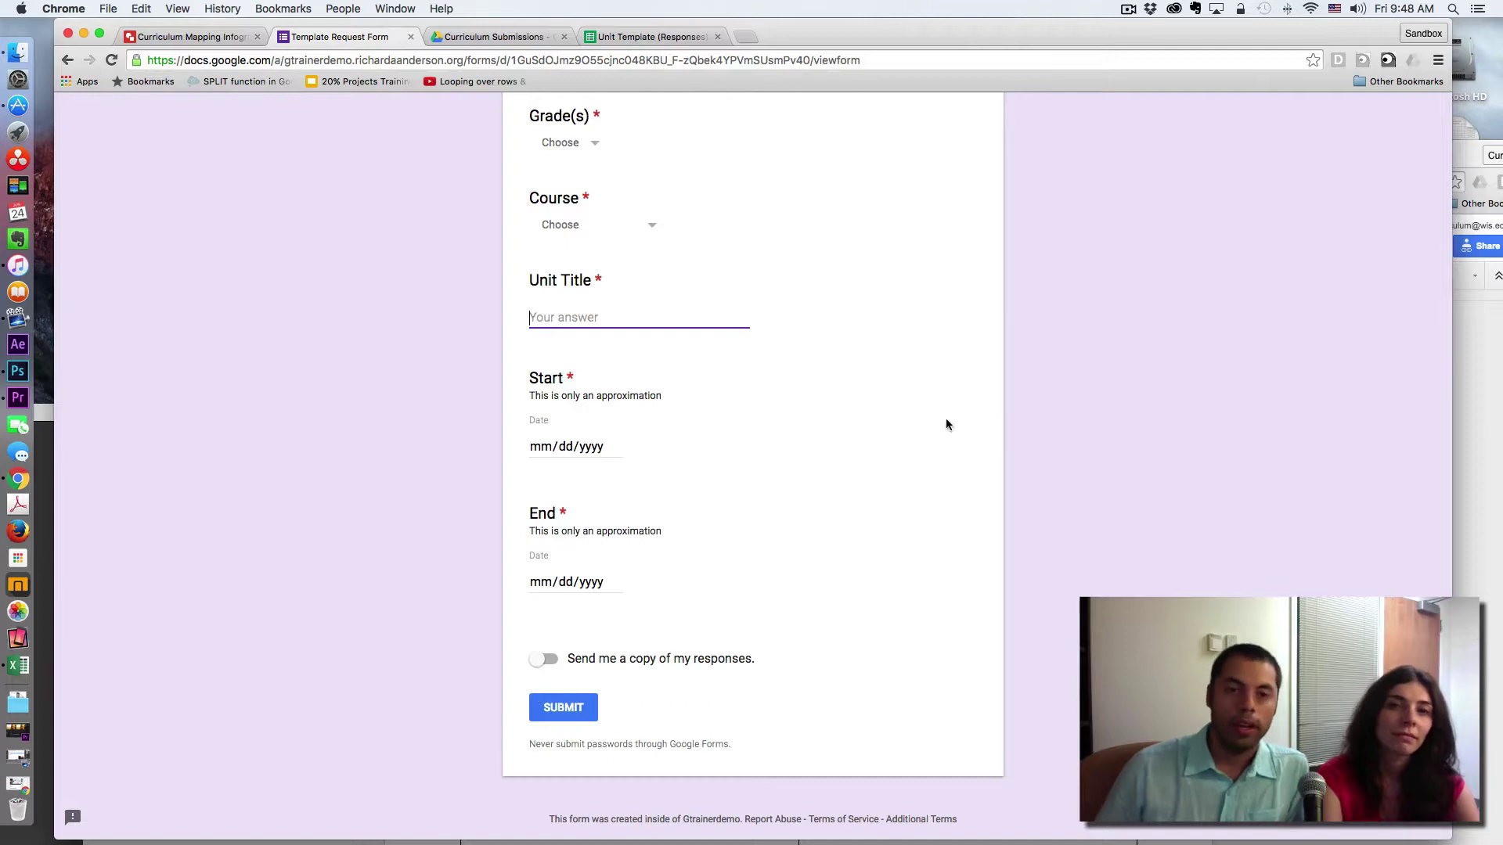
pyautogui.click(508, 36)
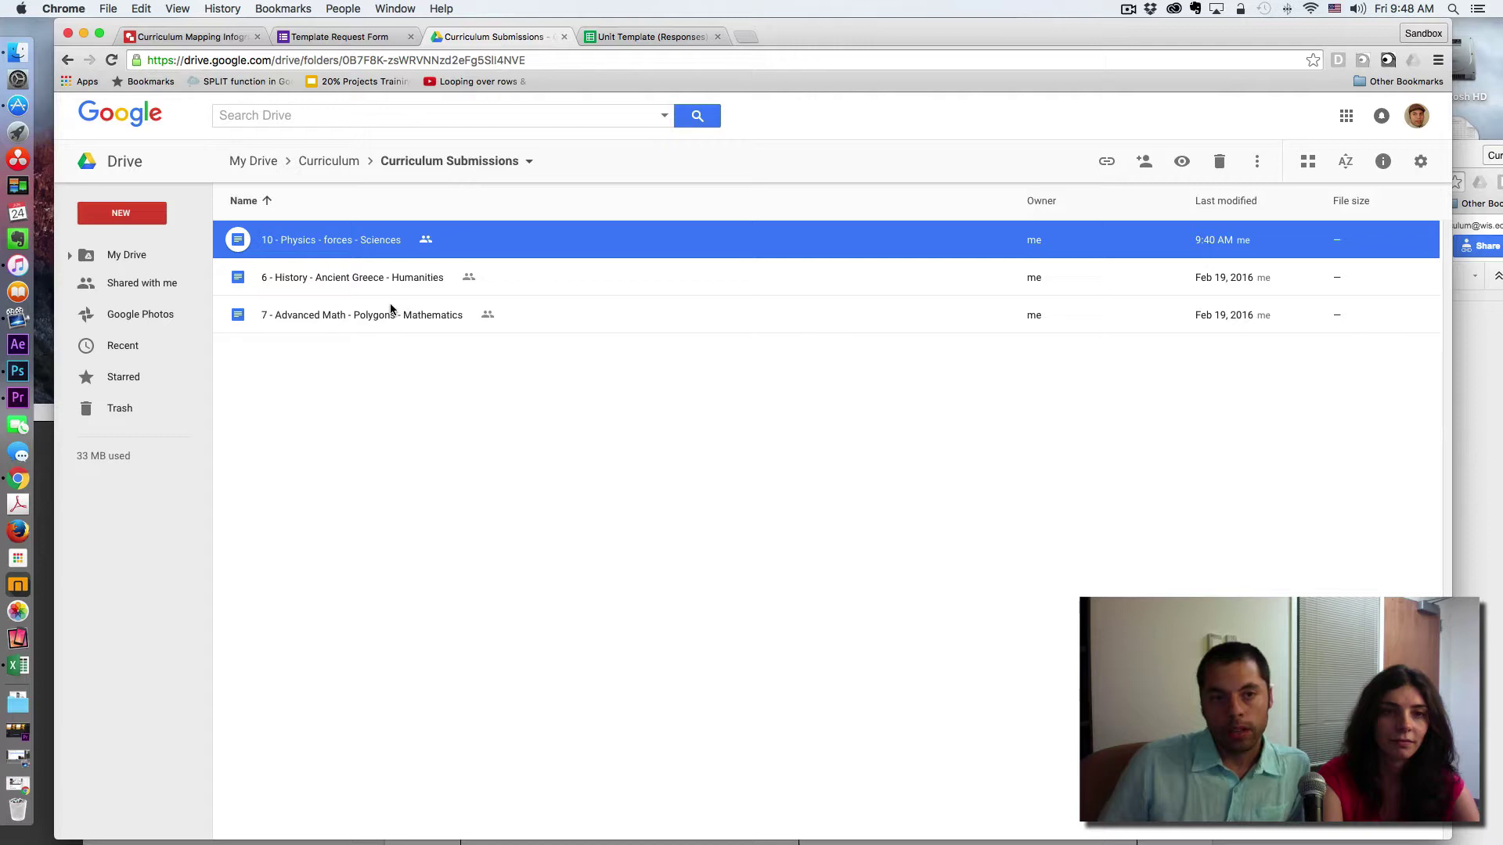
# Glance at the Template Request Form, then view the Unit Template (Responses) spreadsheet's three submissions
pyautogui.click(366, 36)
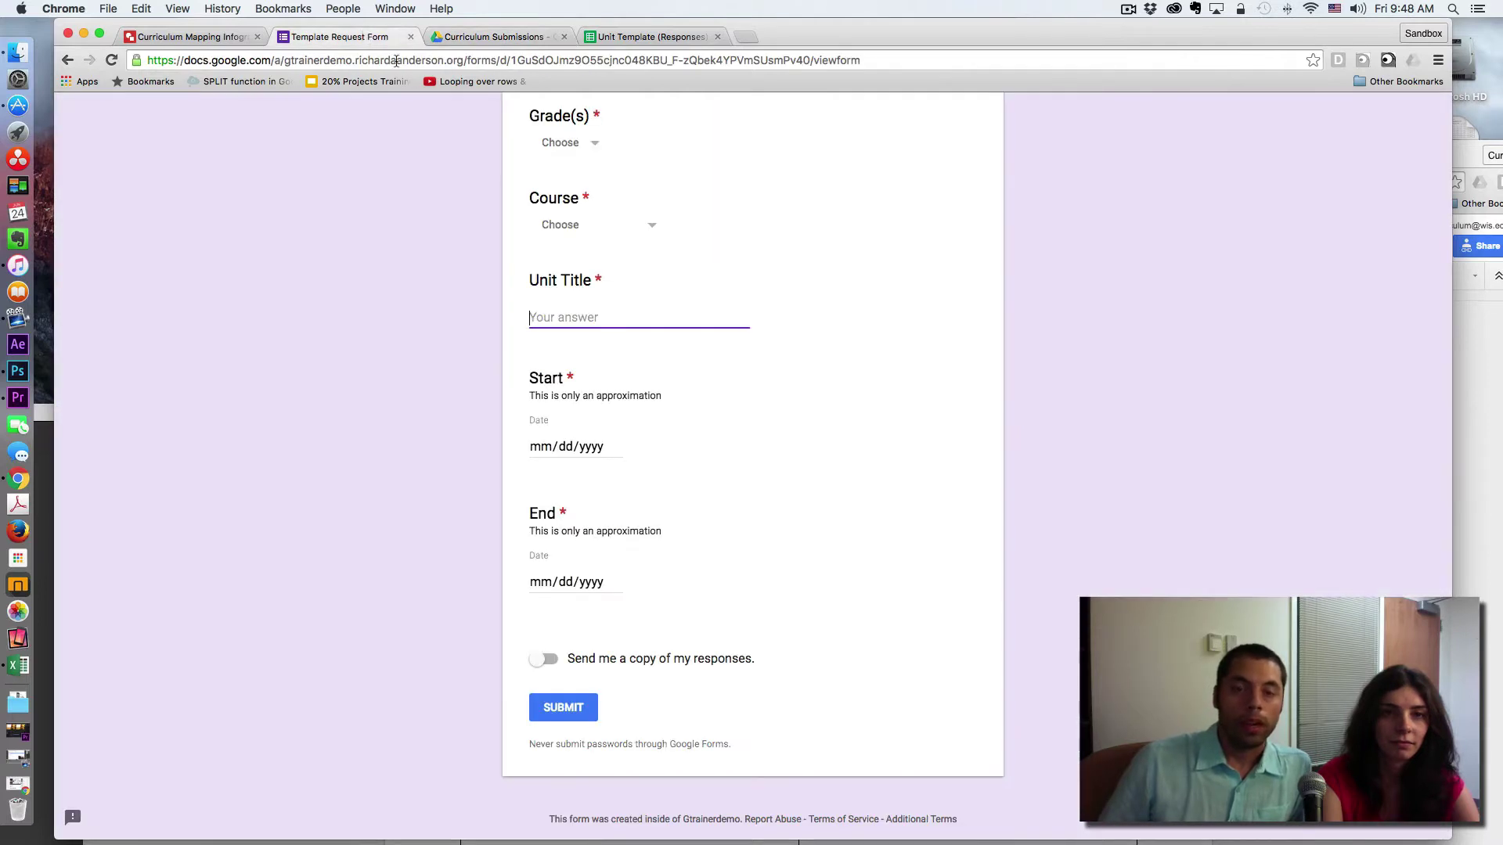
pyautogui.click(633, 37)
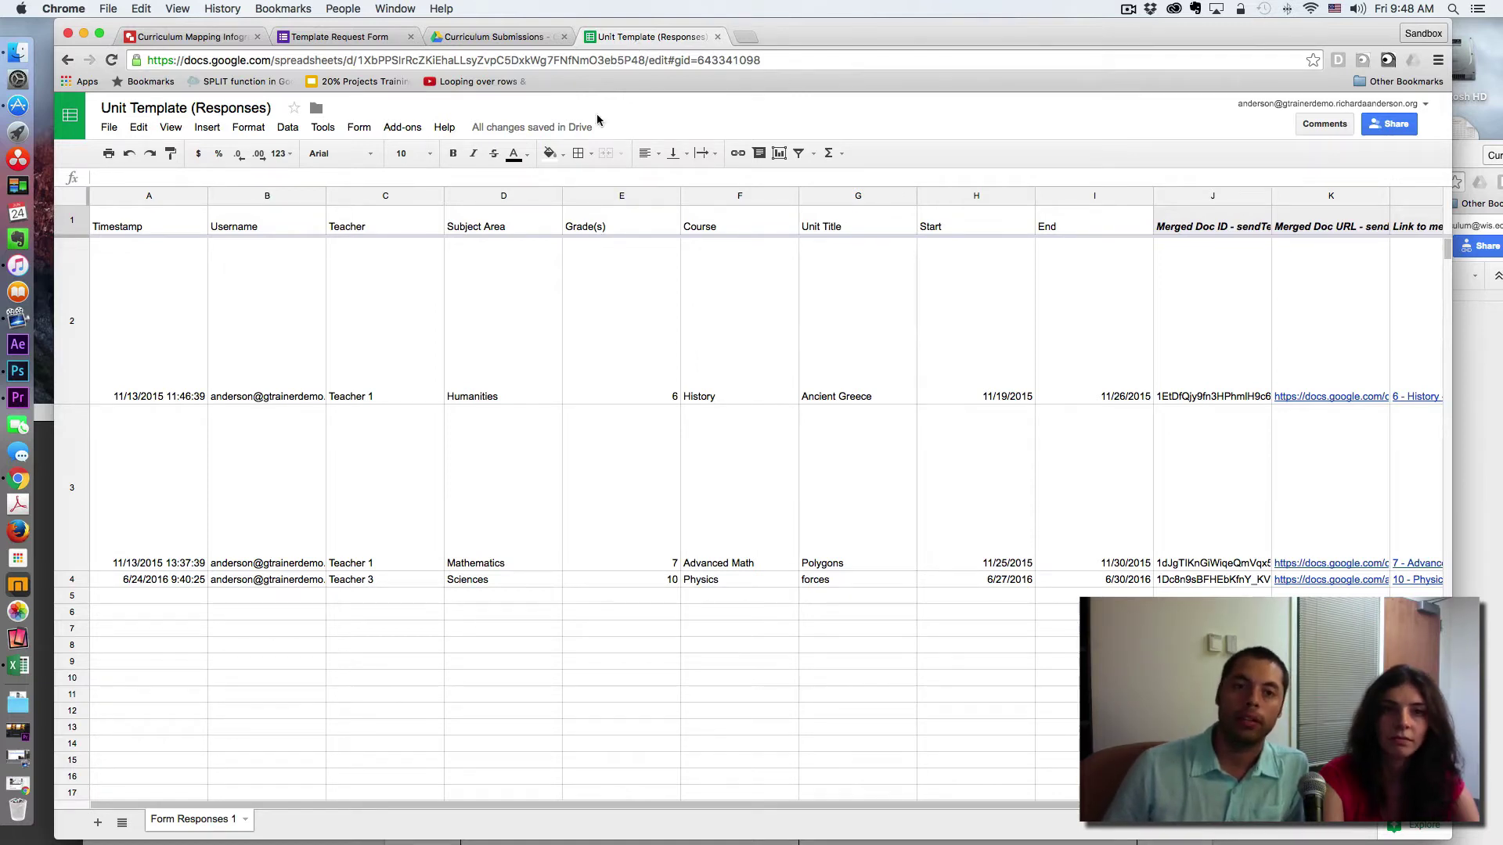
# Highlight the <<merge>> tag wording in step 6 of the infographic, then return to Curriculum Submissions
pyautogui.click(187, 37)
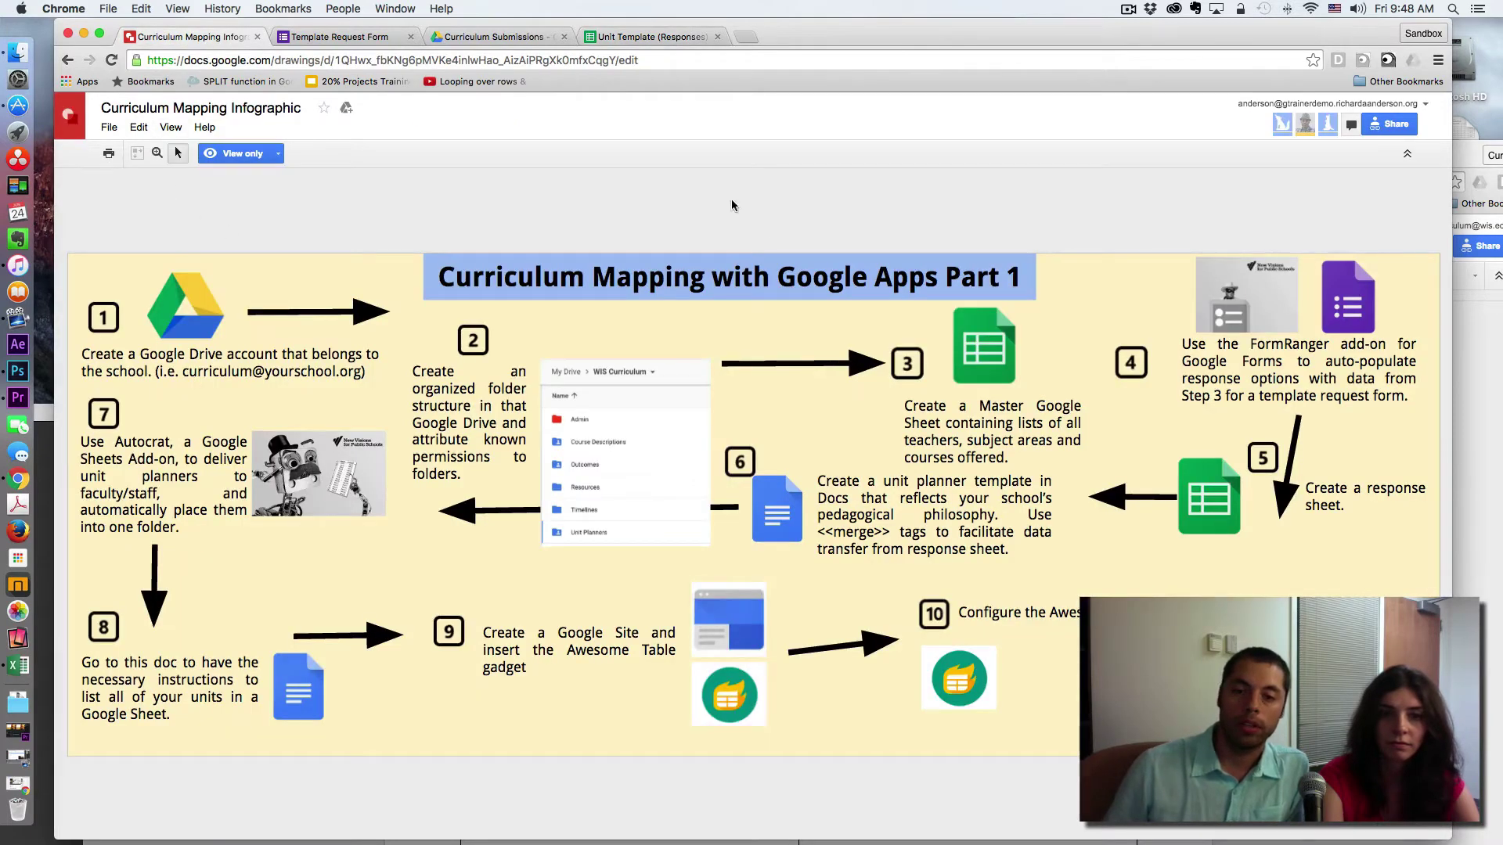
pyautogui.moveTo(818, 531); pyautogui.dragTo(890, 536)
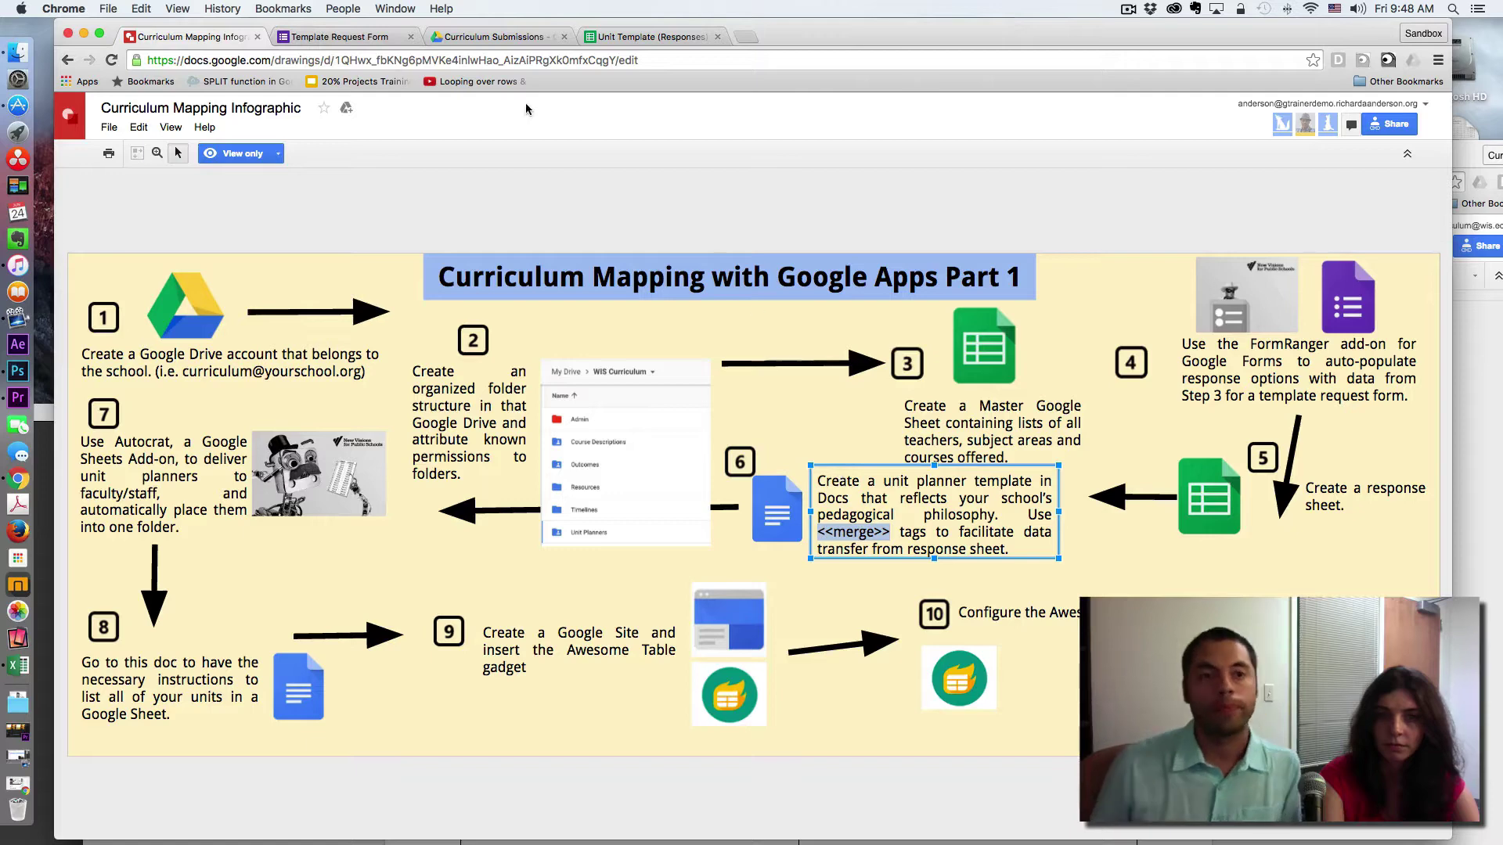
pyautogui.click(459, 39)
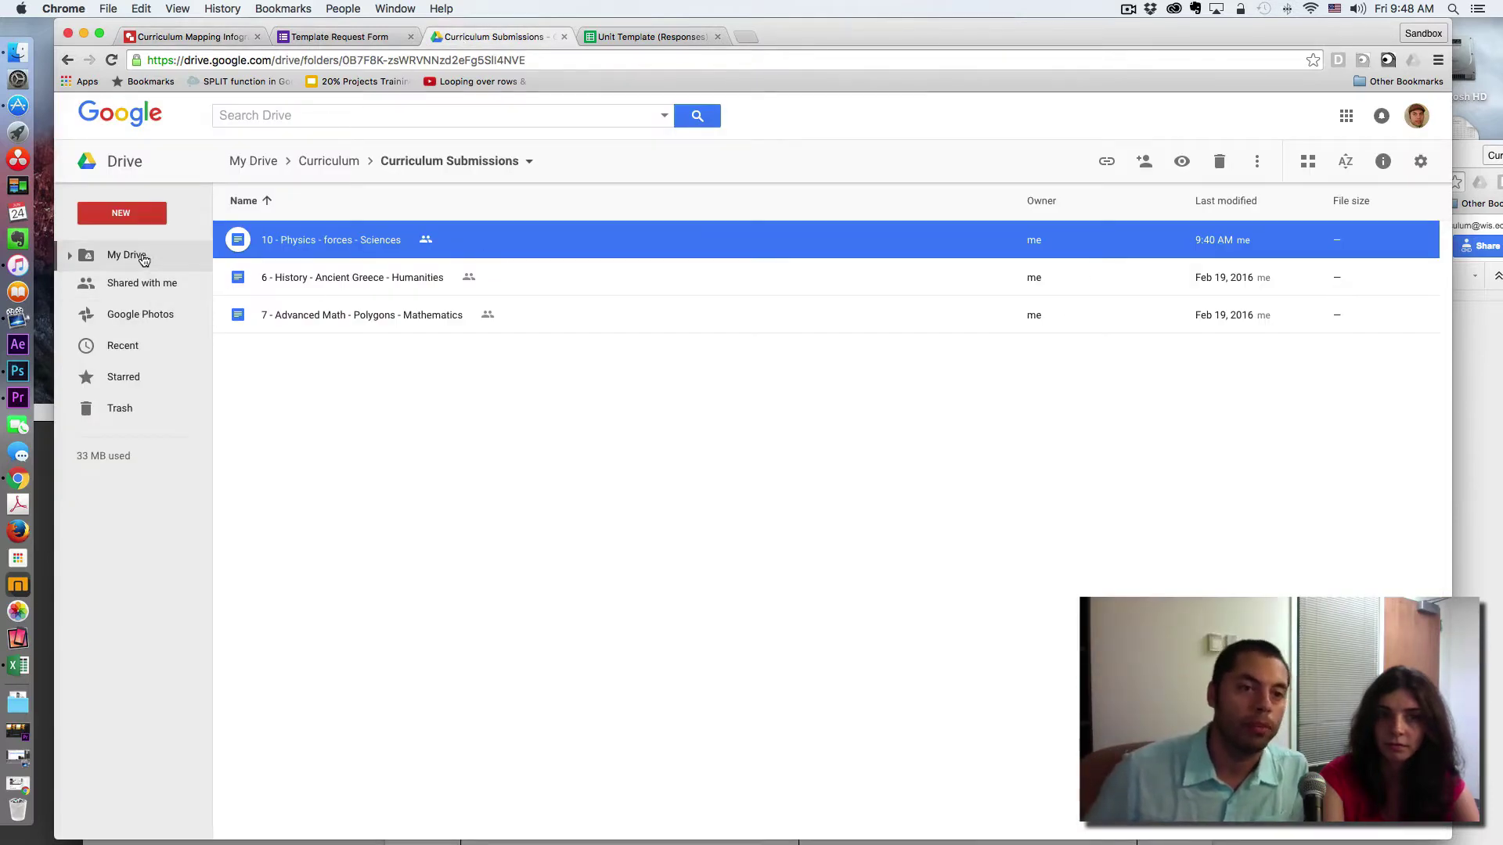
# Go up to the Curriculum folder and open the Unit Template Doc
pyautogui.click(334, 160)
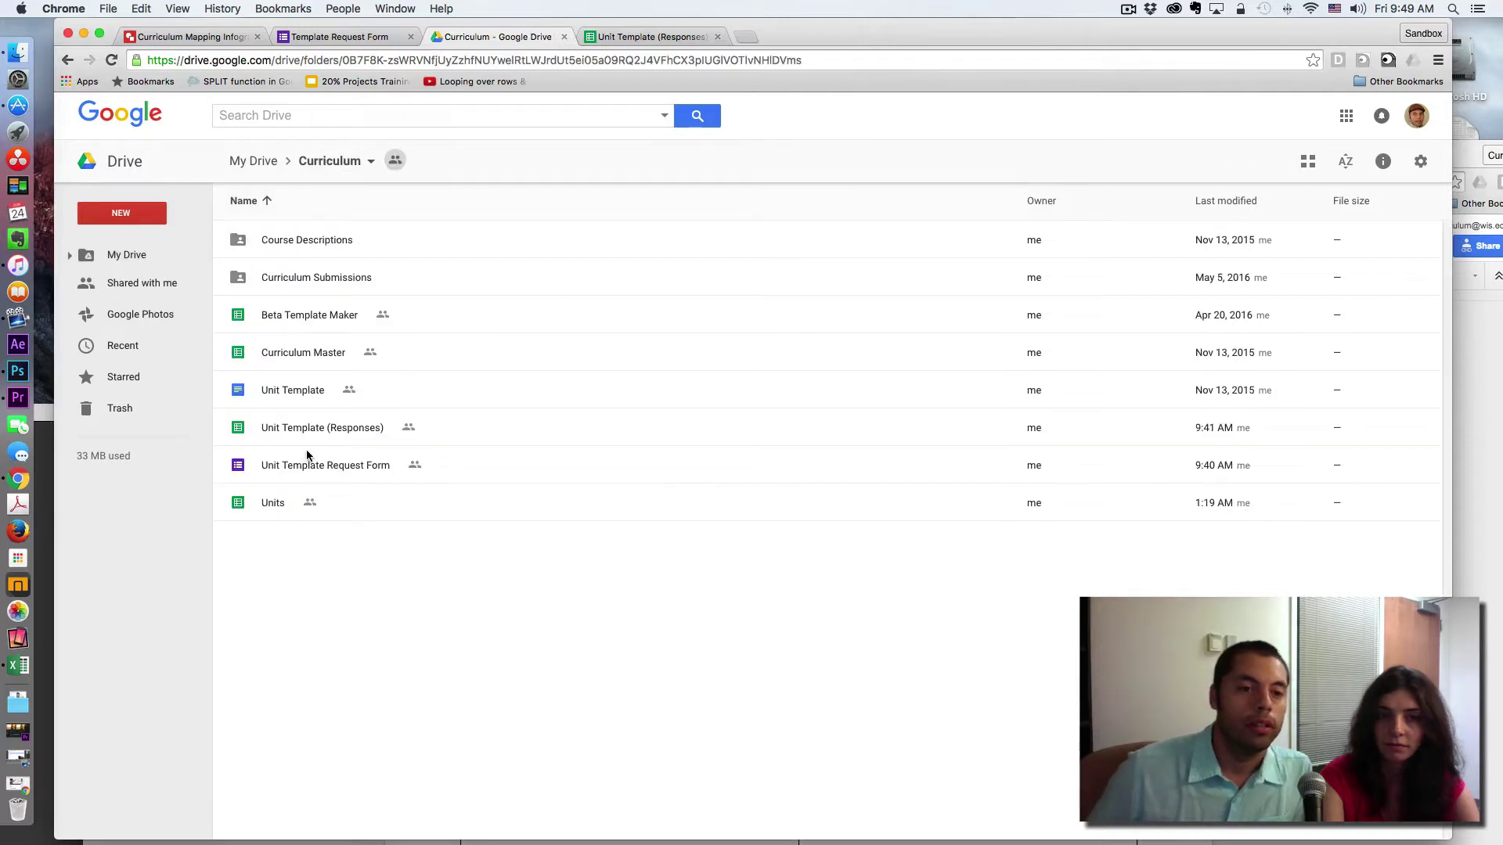
pyautogui.doubleClick(295, 390)
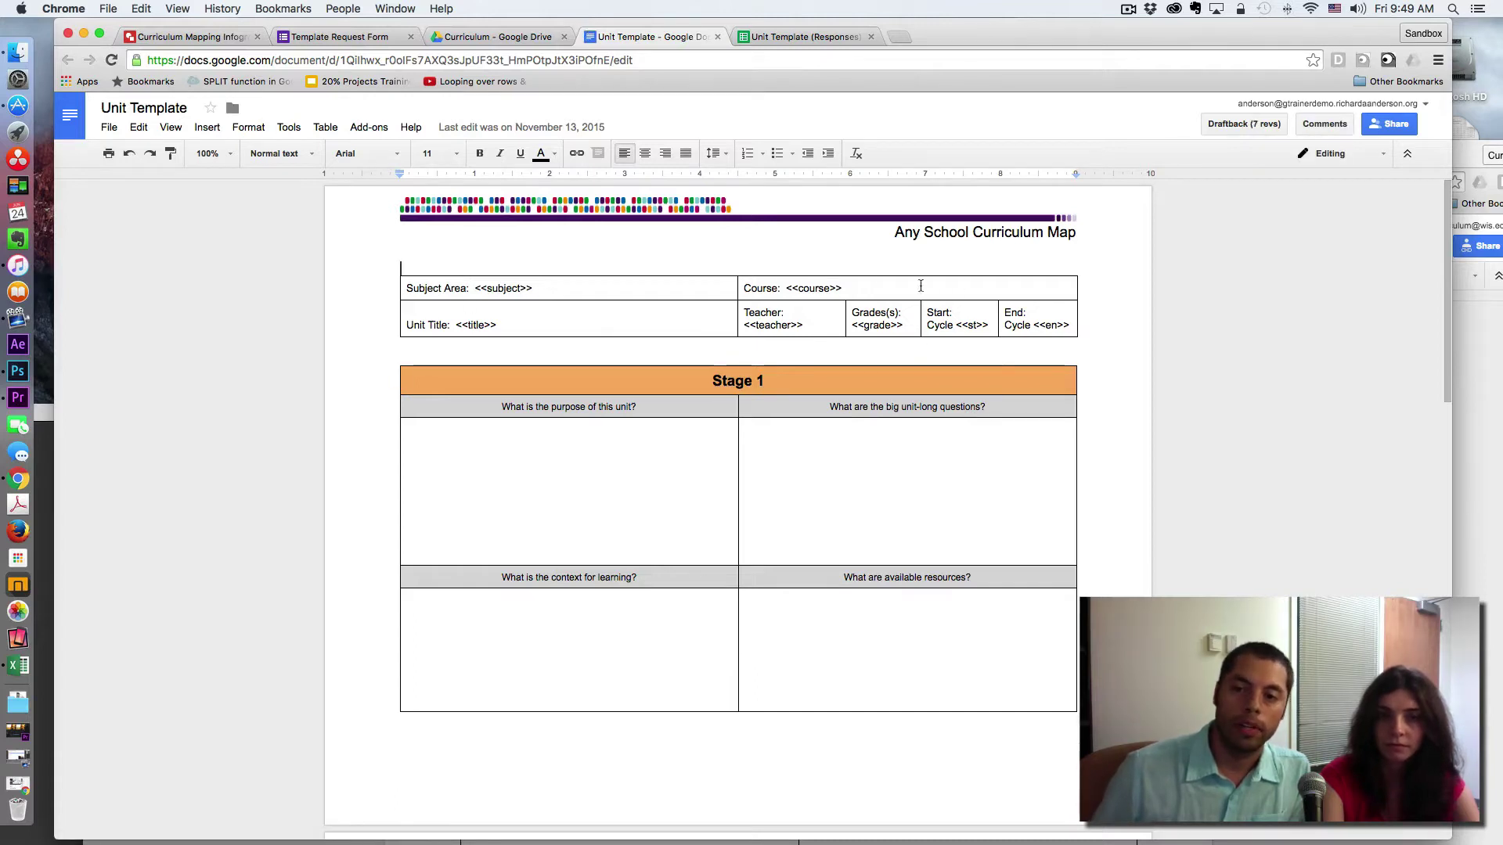
# Click through the template's unit purpose, available resources and Stage 2 learning activities cells
pyautogui.click(460, 430)
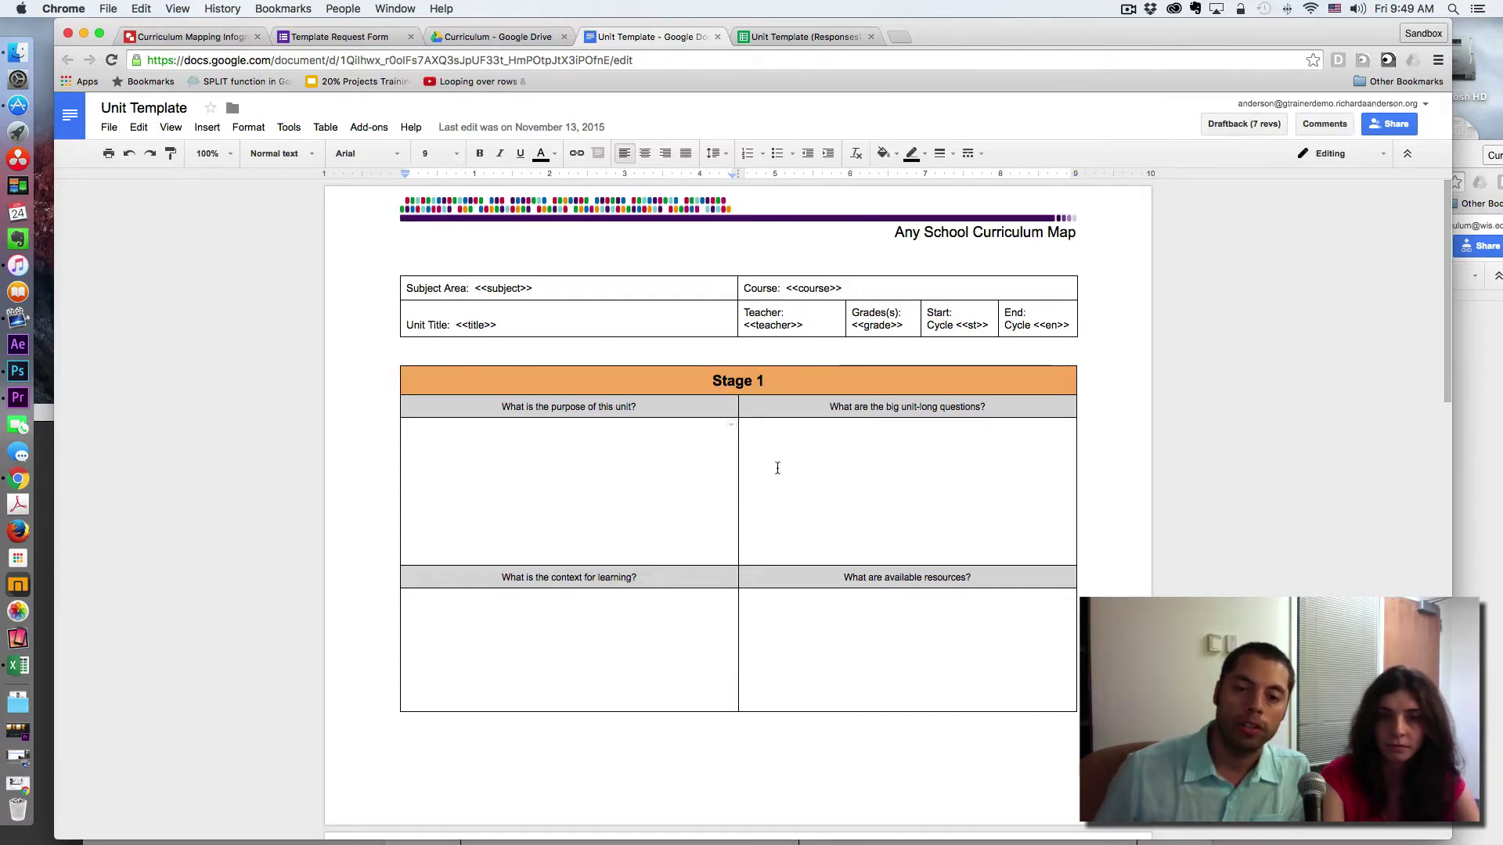
pyautogui.click(673, 632)
pyautogui.click(813, 642)
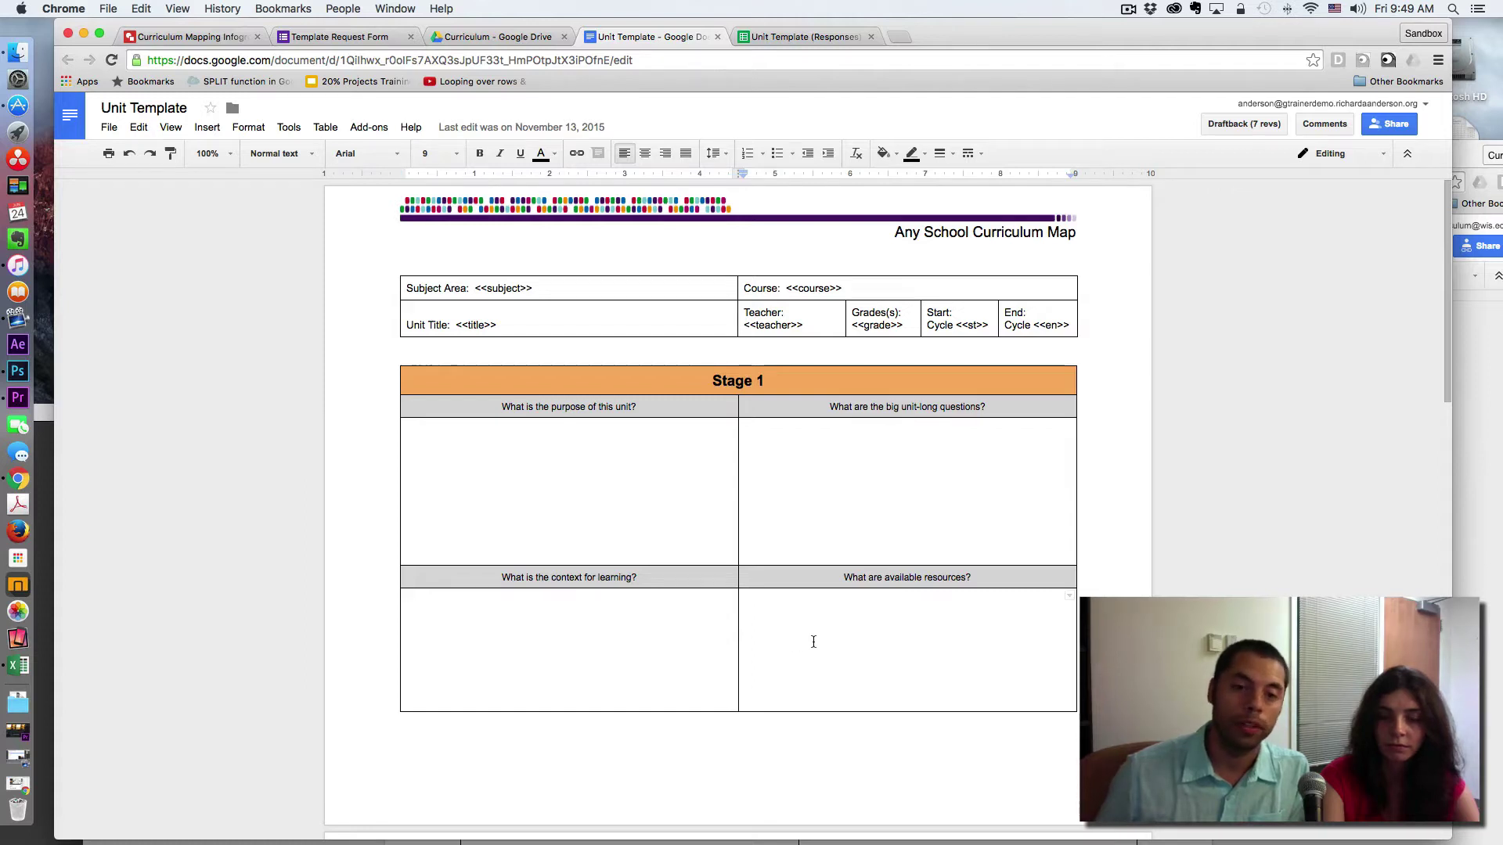
pyautogui.scroll(-6, 813, 642)
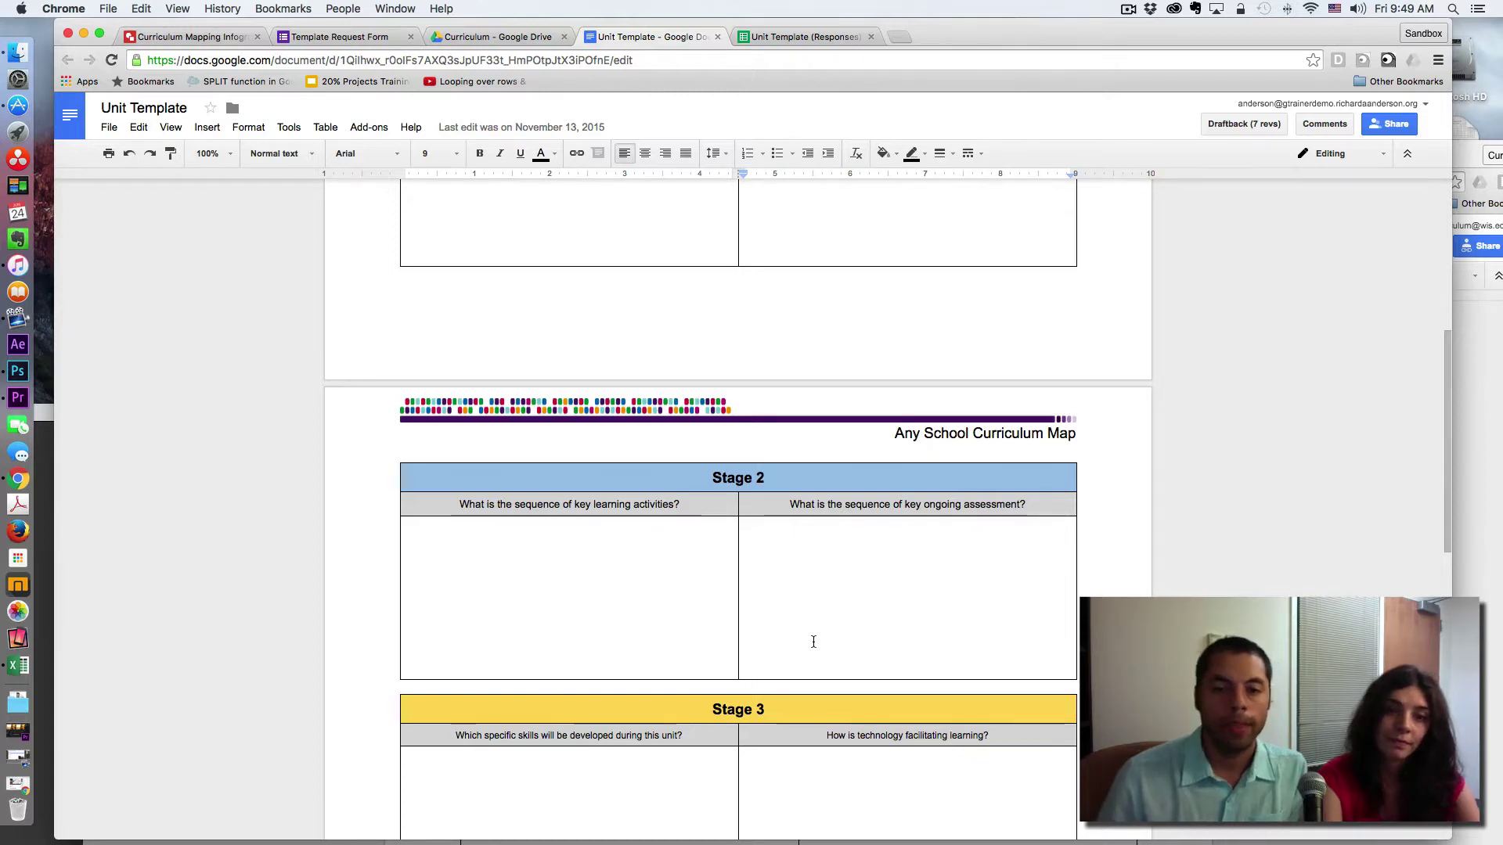
pyautogui.click(544, 540)
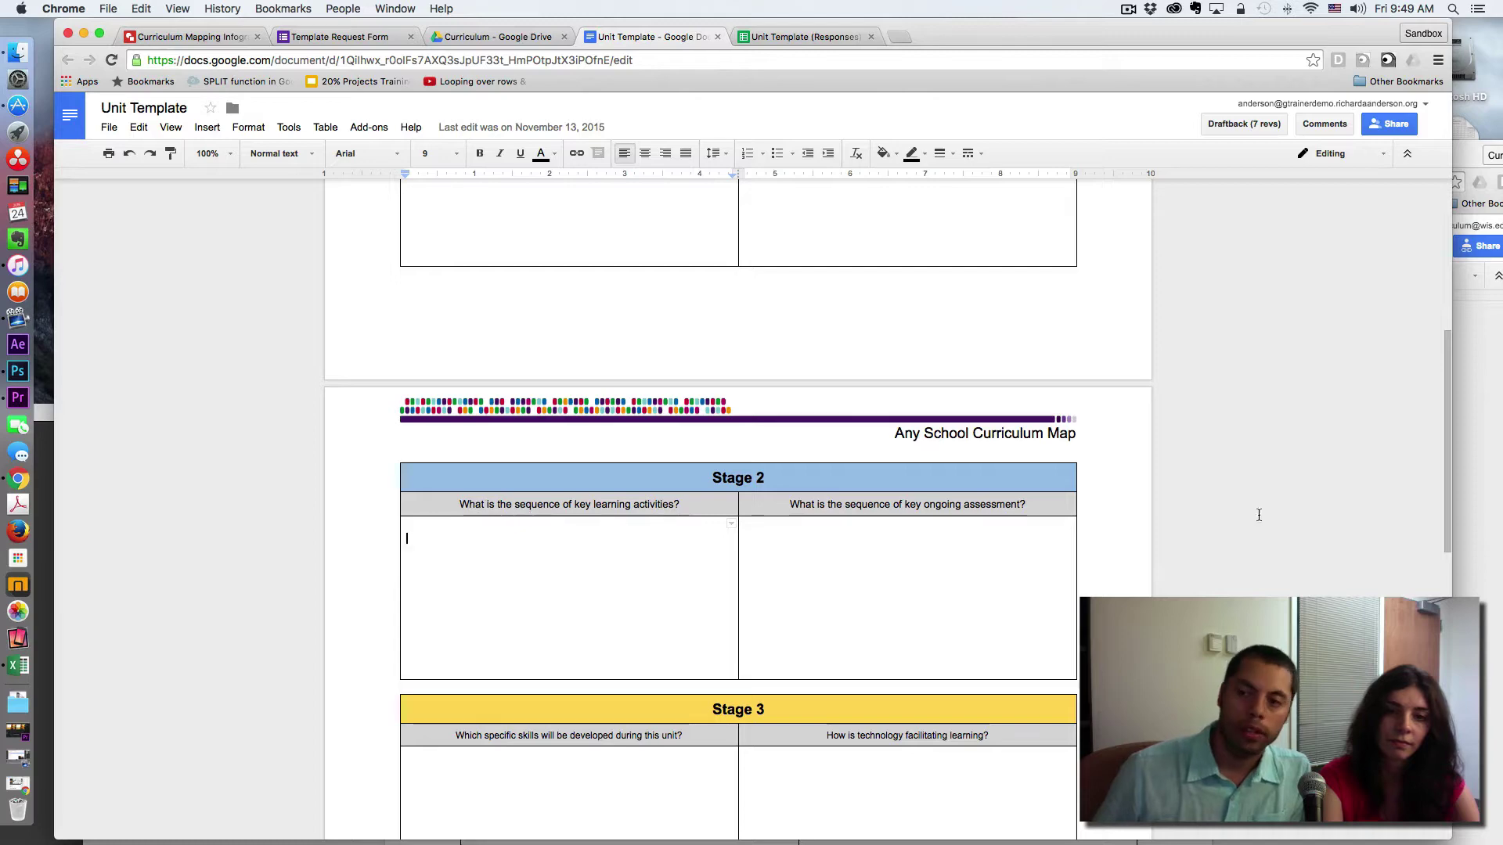
# Compare with the filled-in Class - Unit - Teacher example, then return to the Unit Template's first page
pyautogui.click(1473, 138)
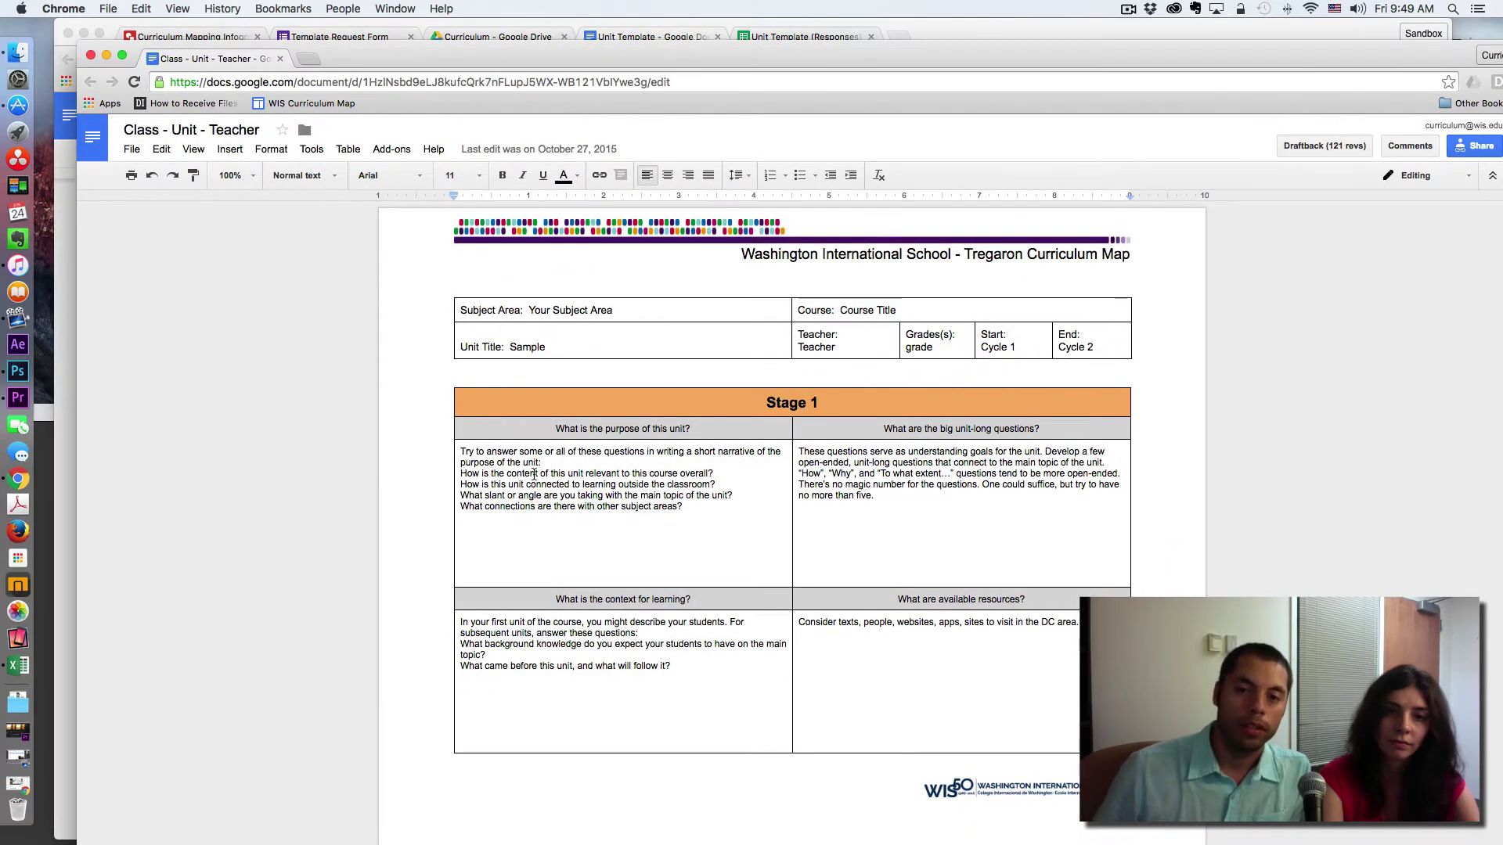
pyautogui.scroll(-10, 535, 474)
pyautogui.scroll(-3, 535, 474)
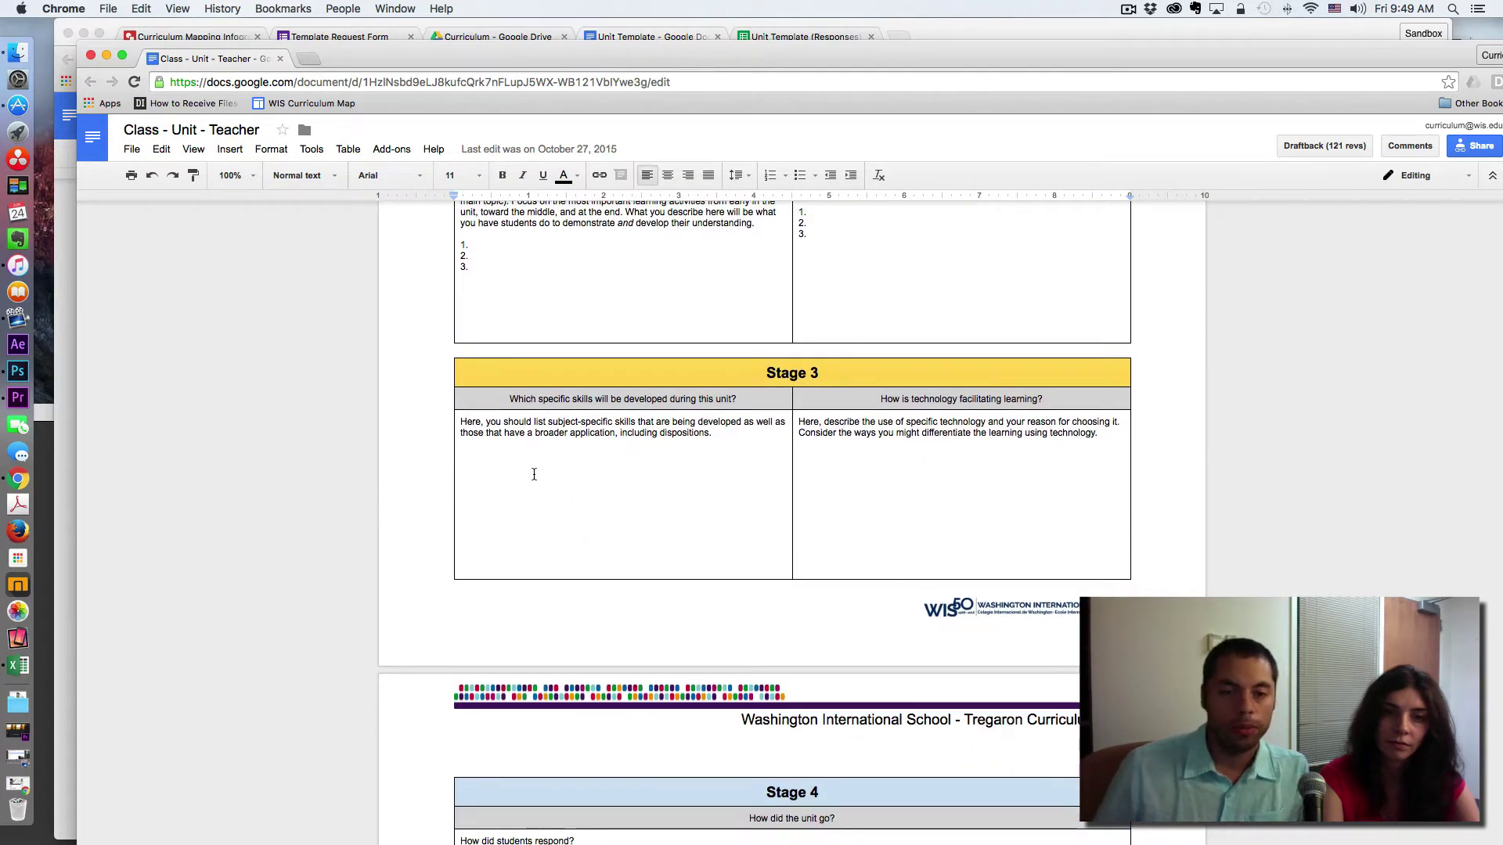
pyautogui.scroll(-3, 535, 473)
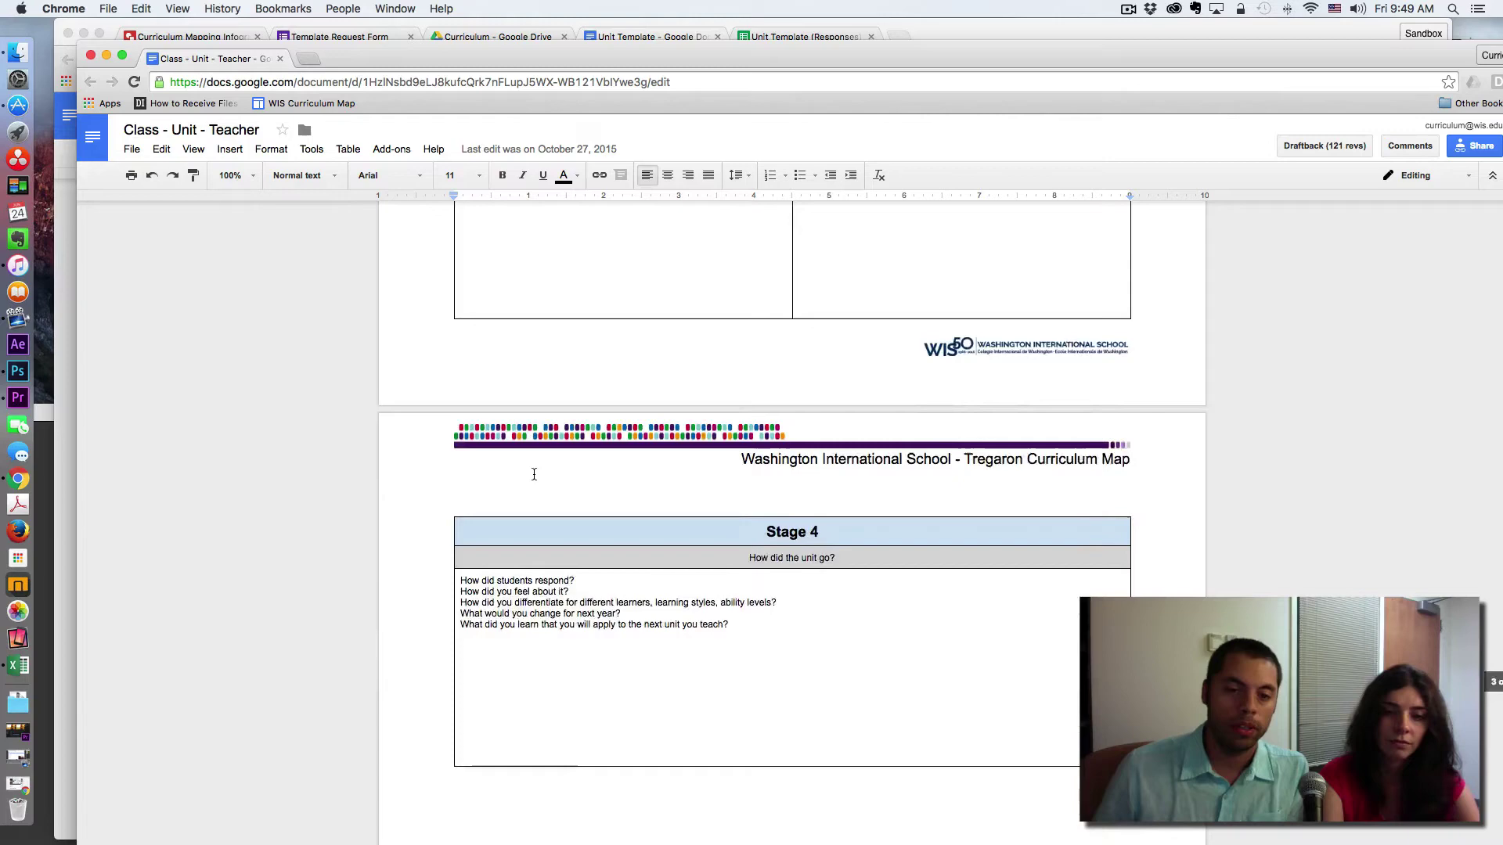
pyautogui.press('super+Up')
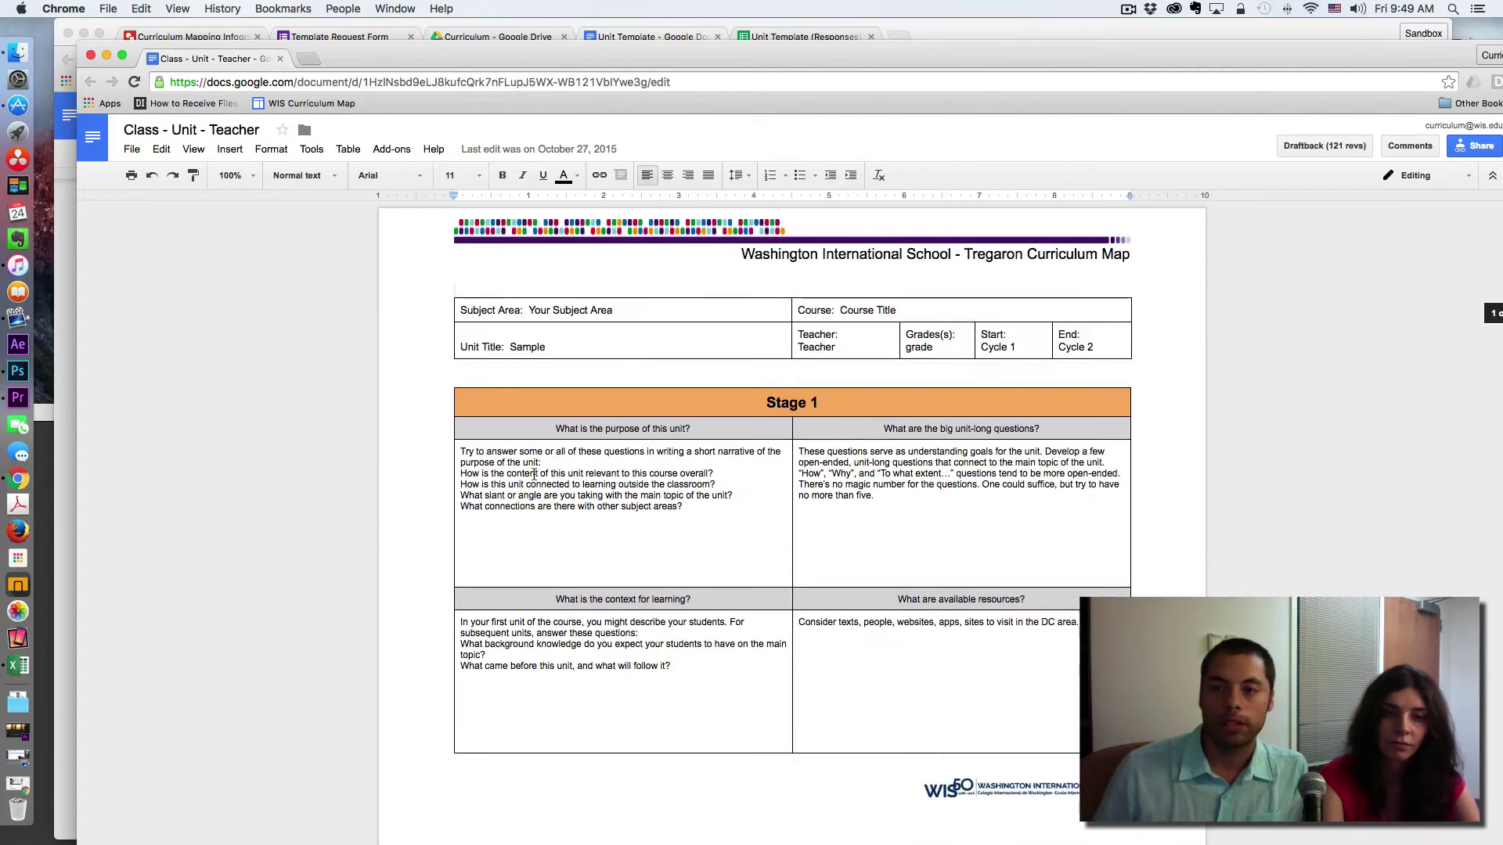
pyautogui.click(1035, 28)
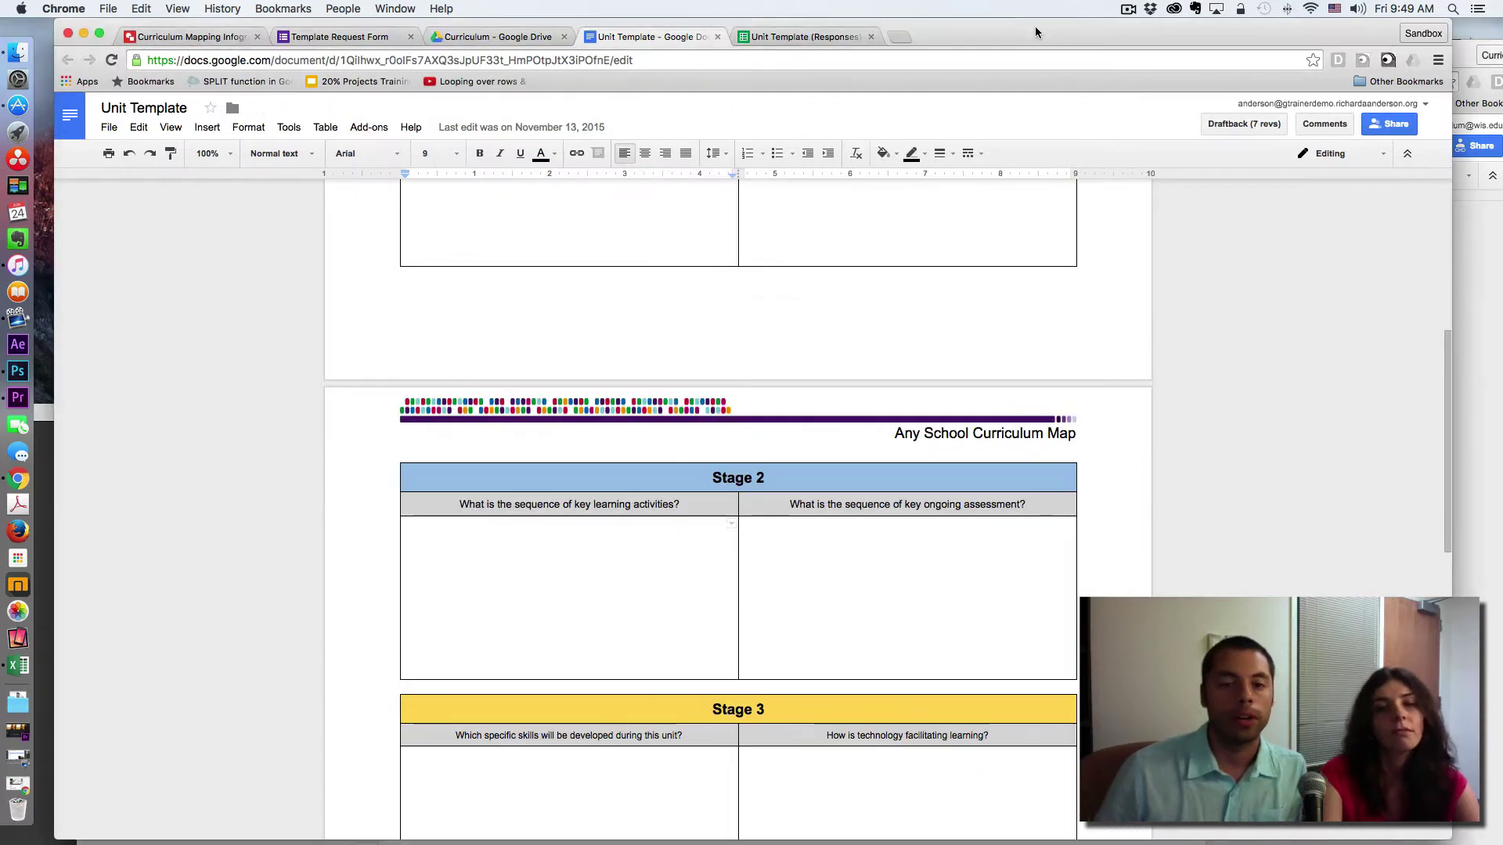
pyautogui.press('super+Up')
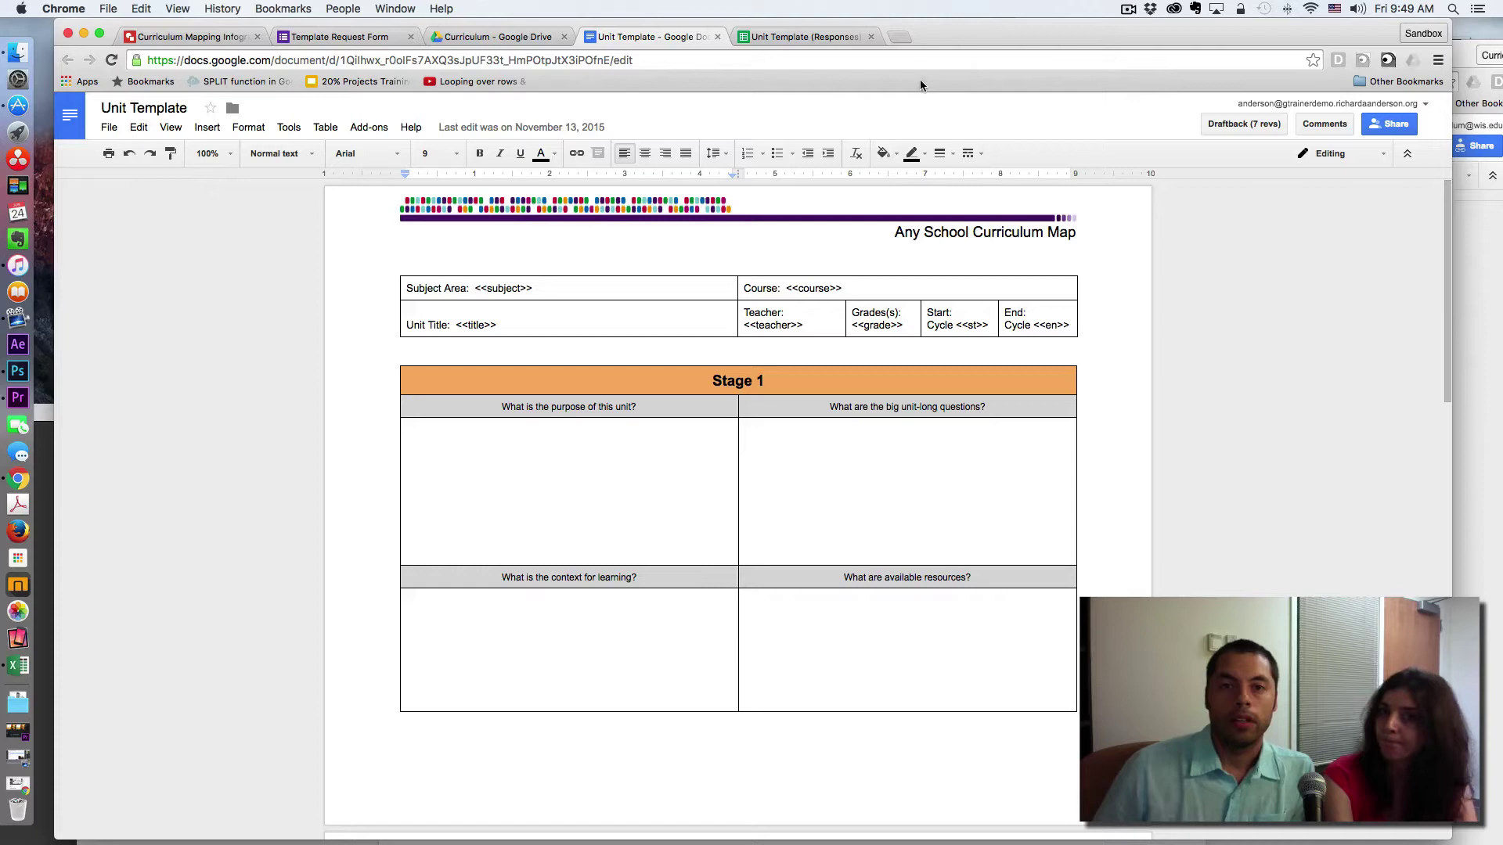
# Switch to the Unit Template (Responses) spreadsheet with its Merged Doc ID and URL values
pyautogui.click(772, 39)
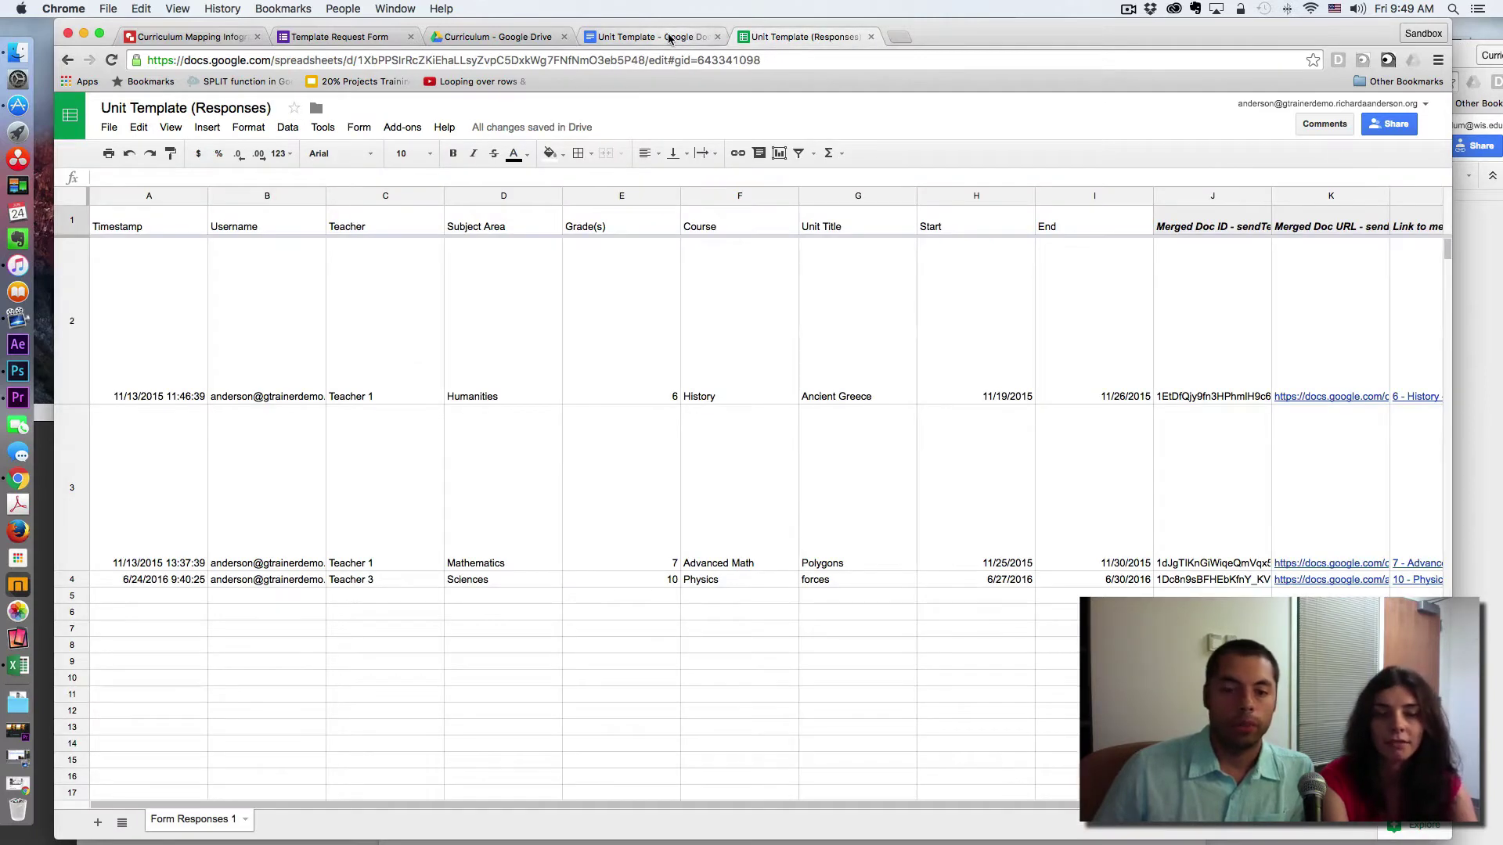
pyautogui.moveTo(918, 31); pyautogui.dragTo(928, 31)
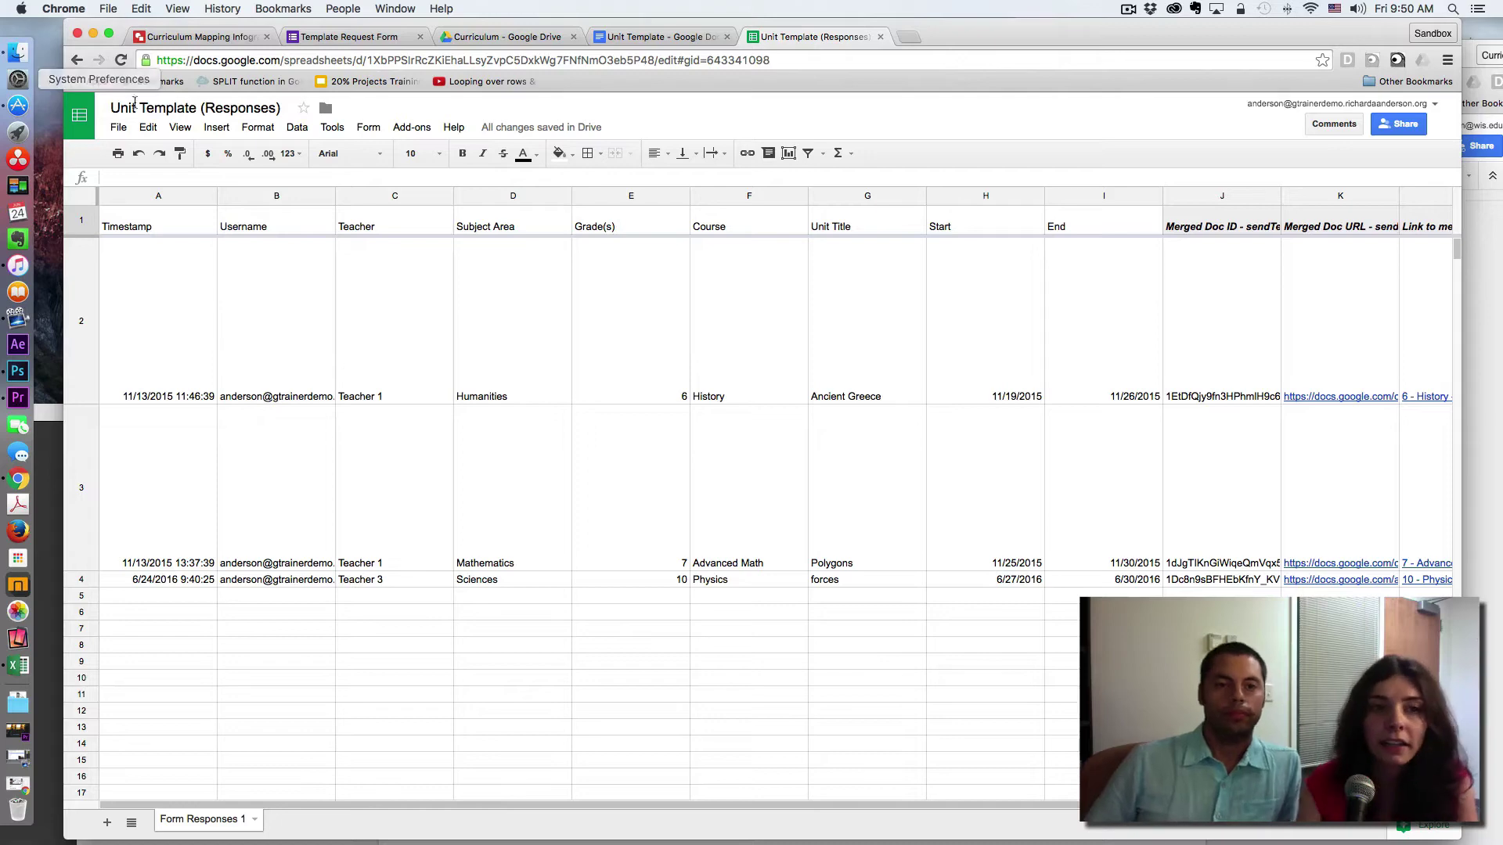
# Launch autoCrat from the Add-ons menu over the responses spreadsheet
pyautogui.click(412, 129)
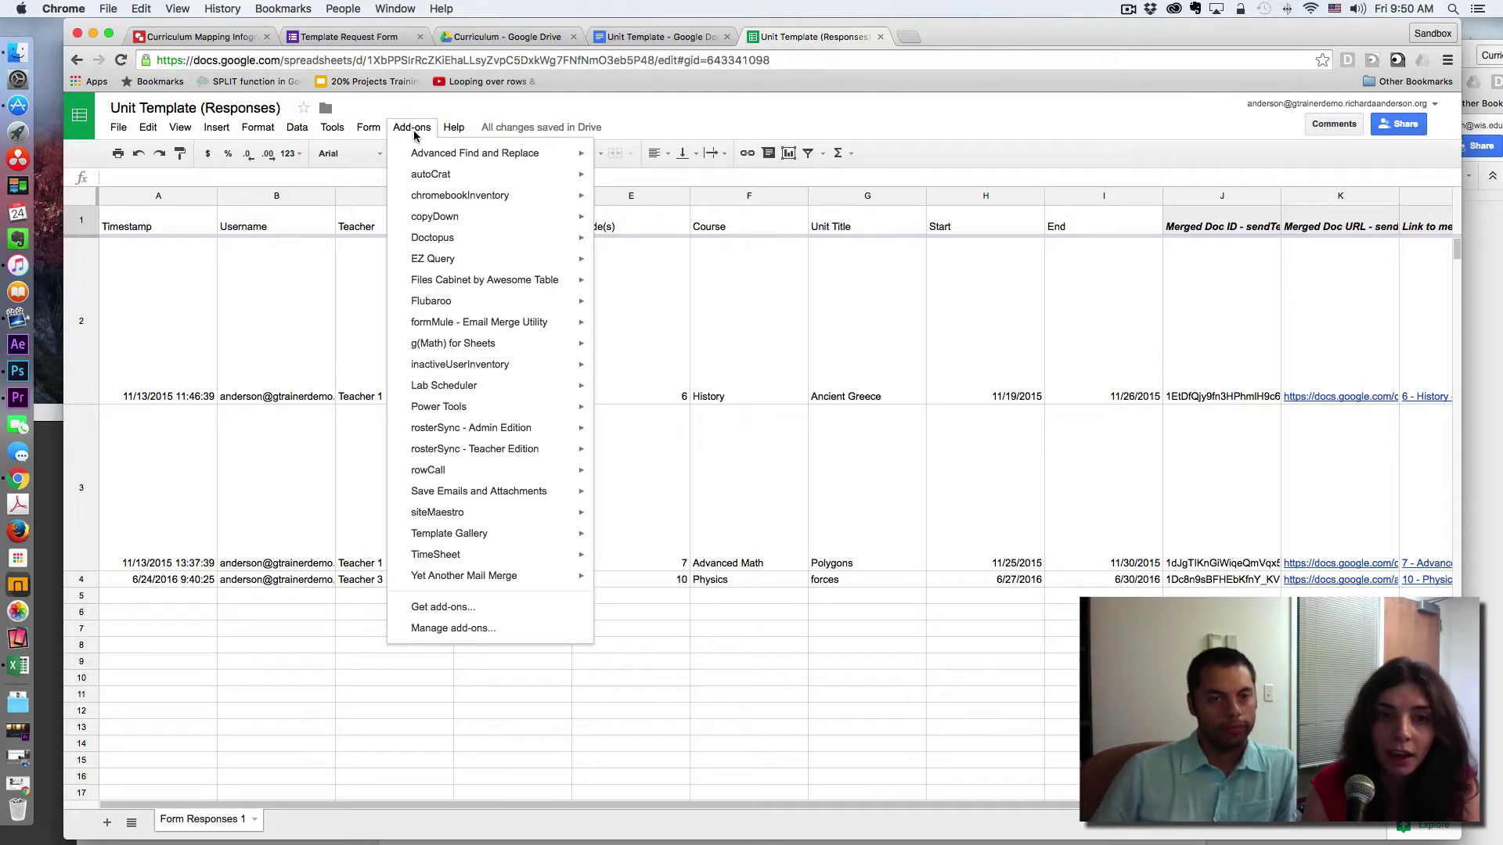
pyautogui.moveTo(456, 180)
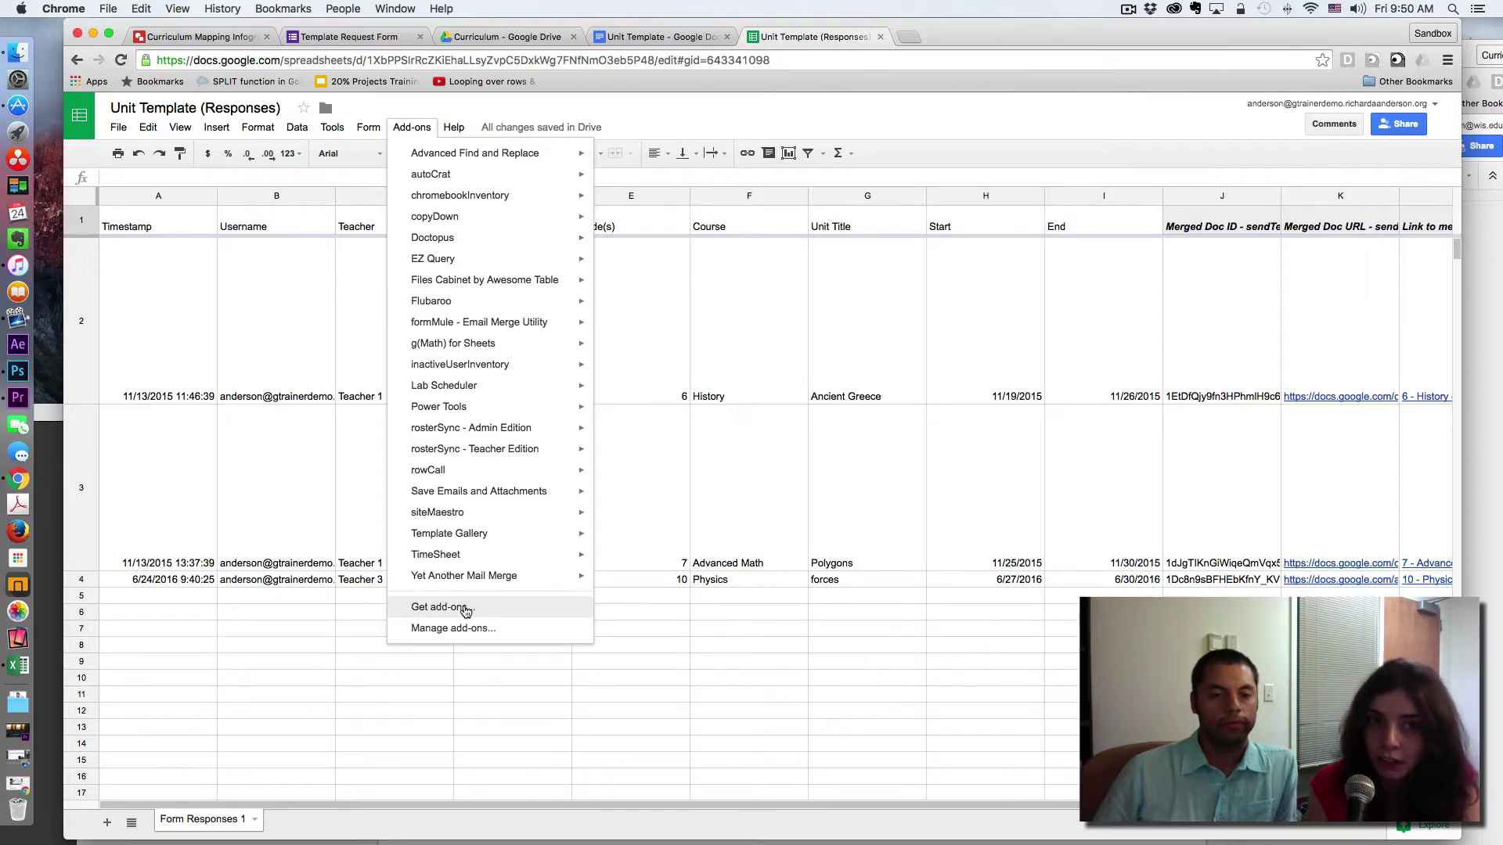
pyautogui.moveTo(501, 181)
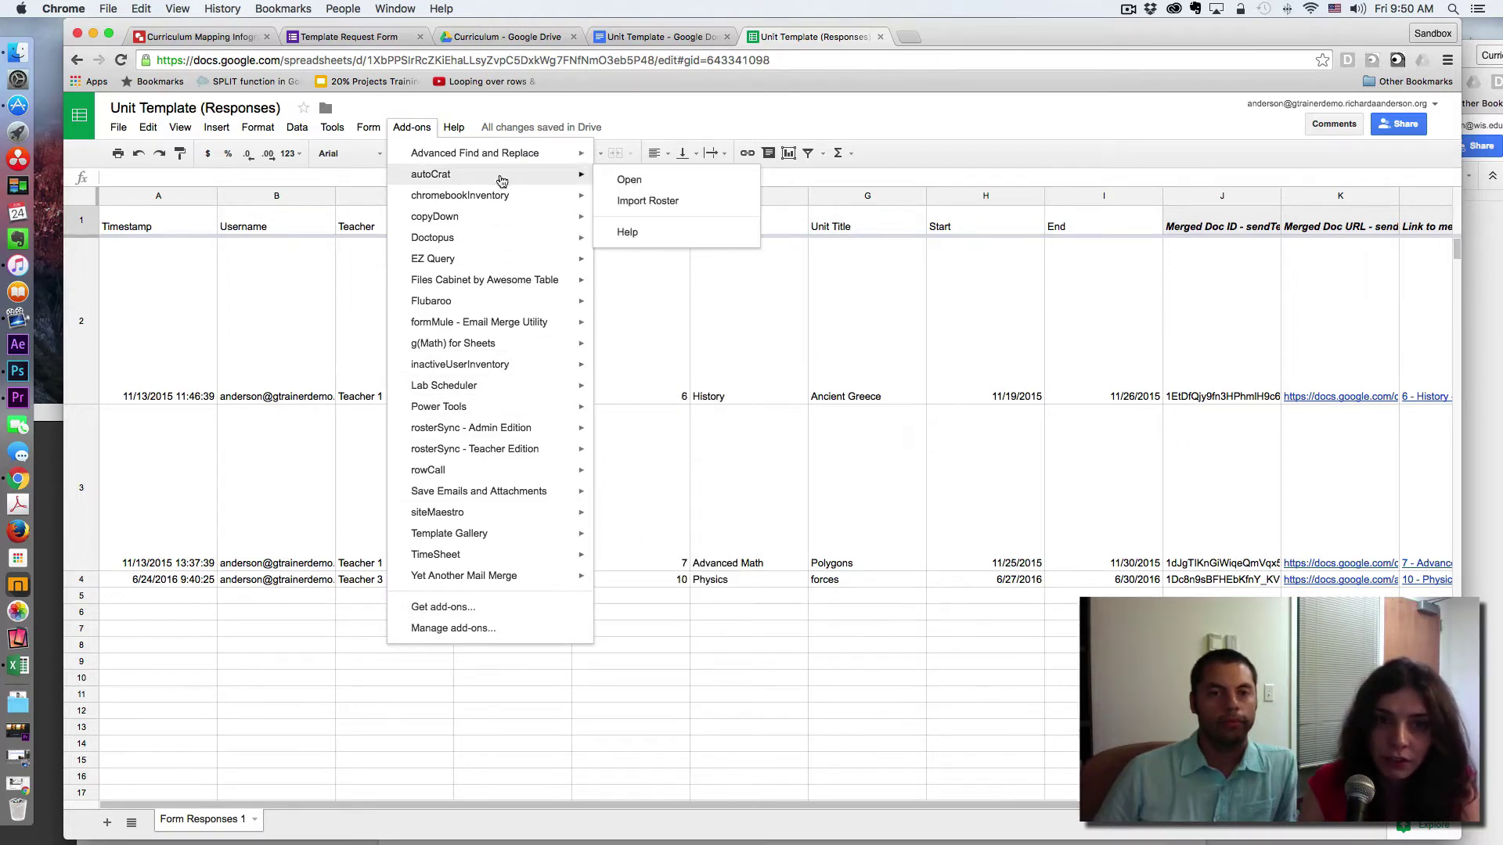
pyautogui.click(618, 182)
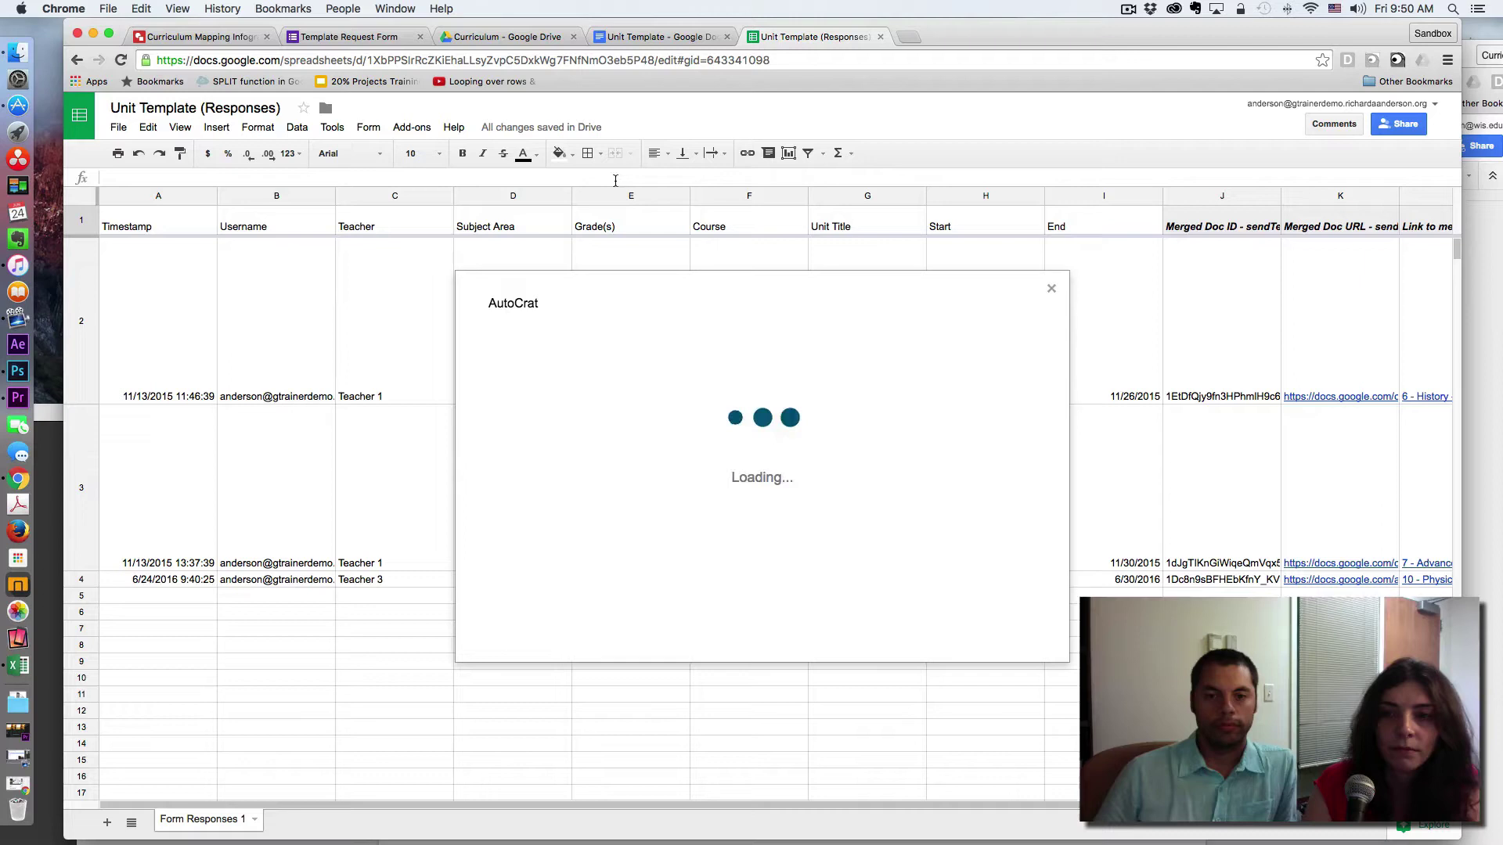
# Edit the sendTemplate job, keep its name, and confirm Unit Template as the template
pyautogui.moveTo(595, 397)
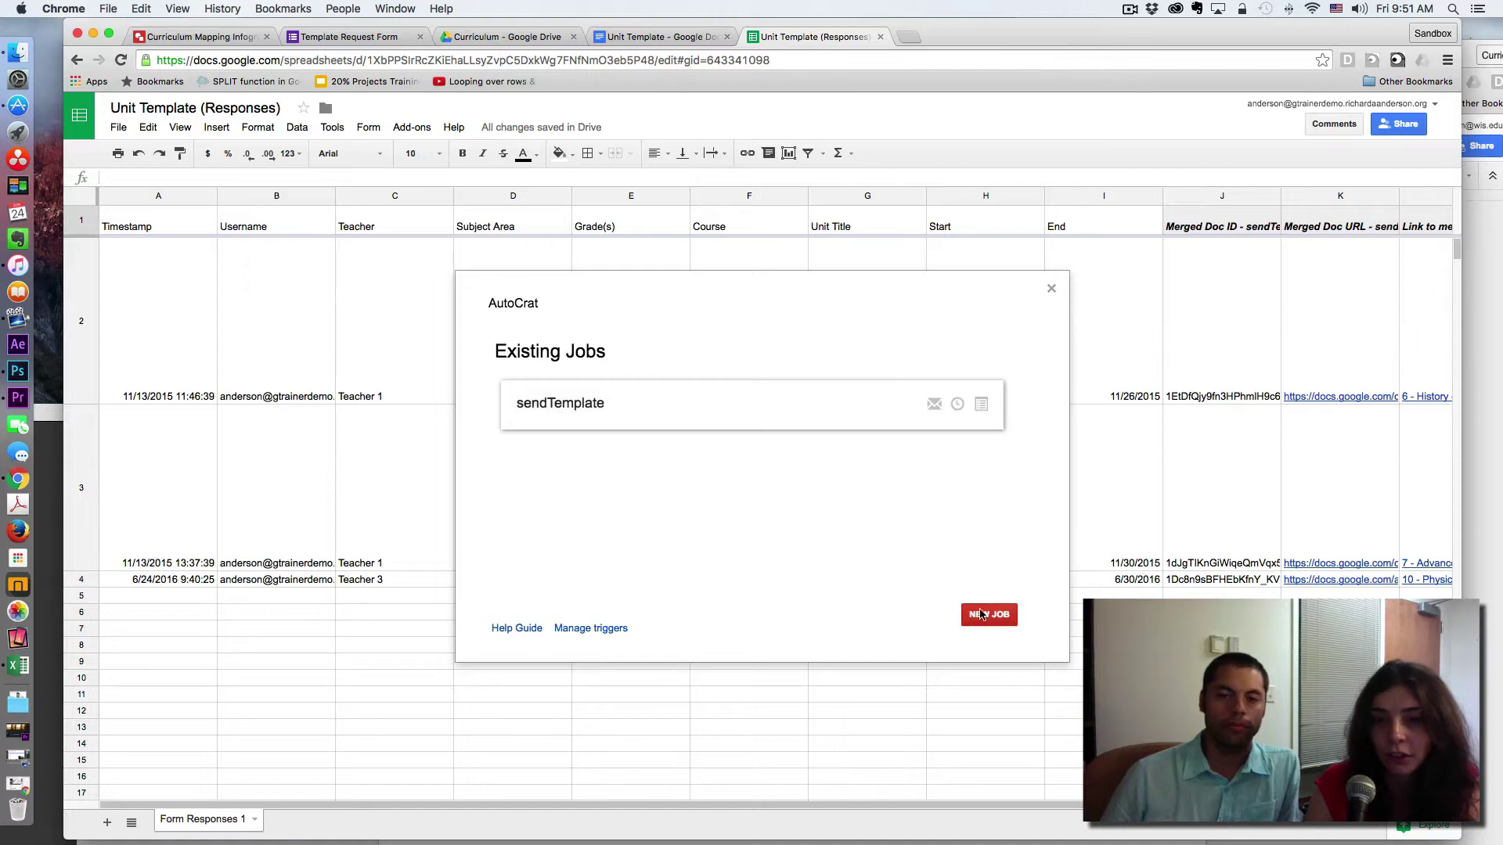
pyautogui.moveTo(687, 426)
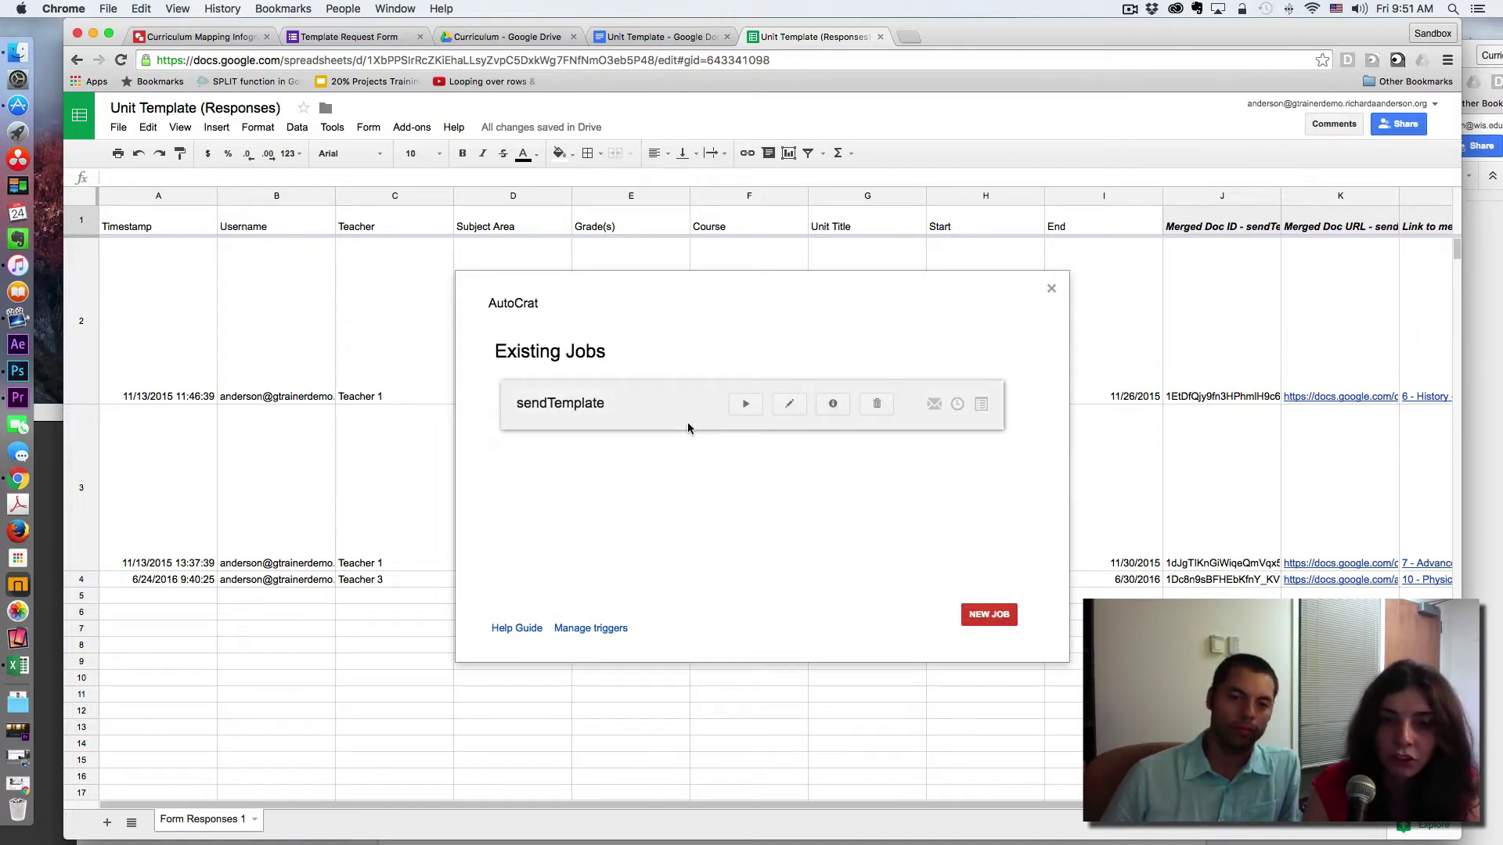
pyautogui.click(790, 406)
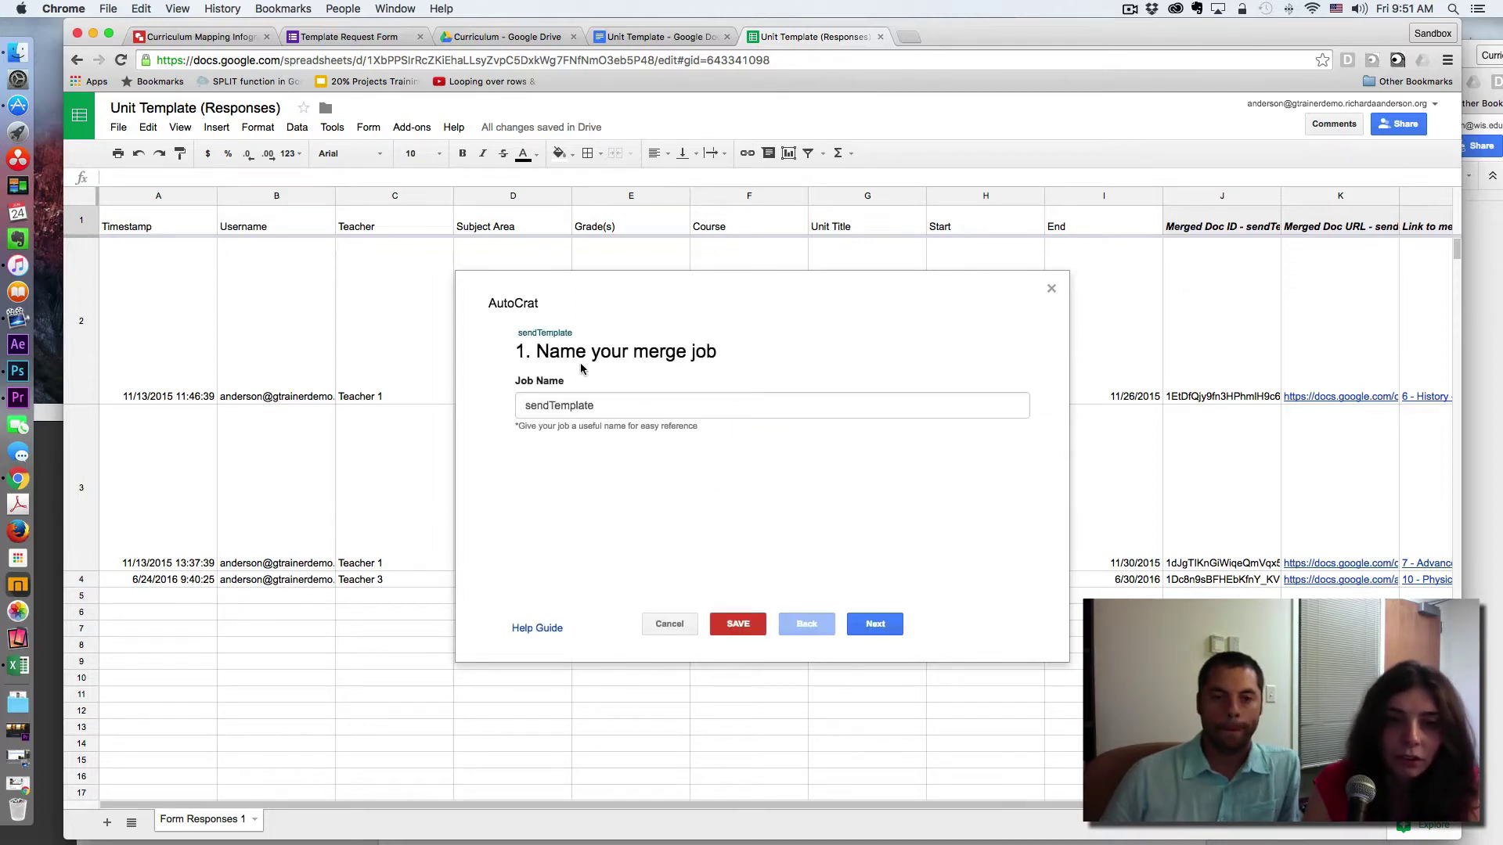
pyautogui.click(615, 407)
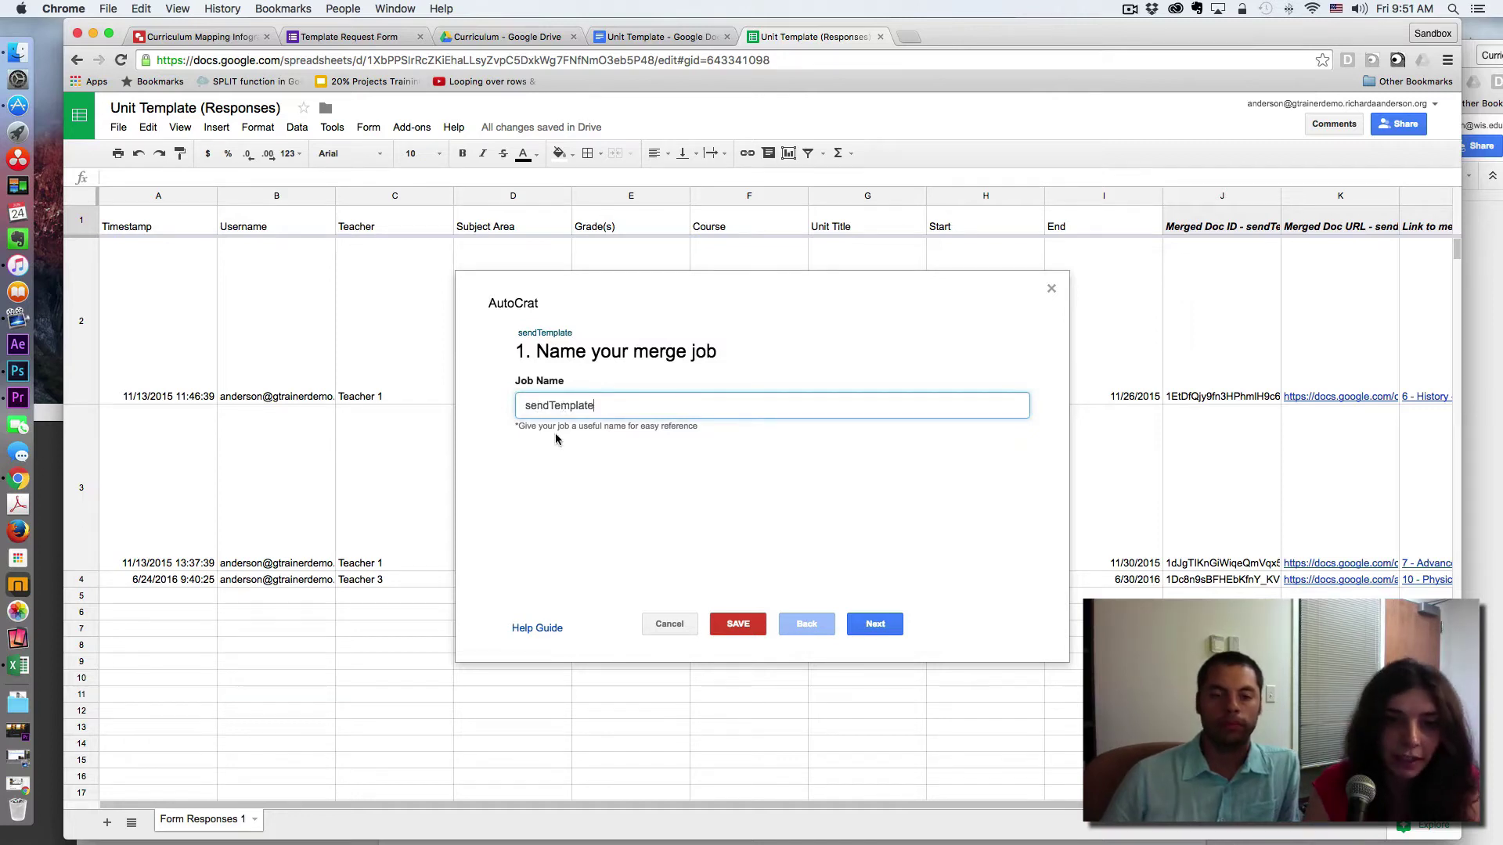
pyautogui.click(859, 626)
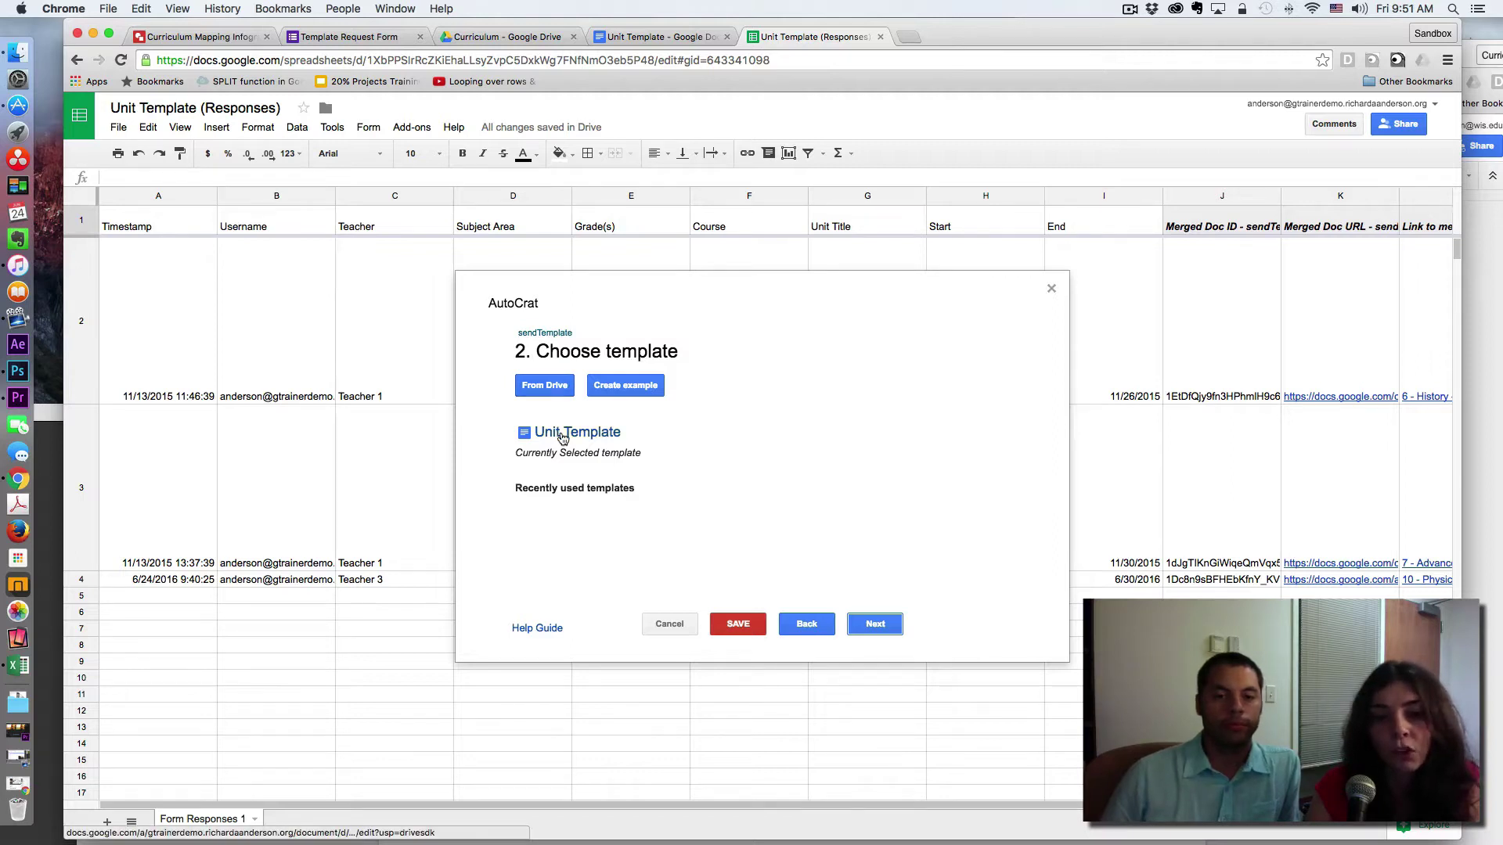
pyautogui.click(623, 35)
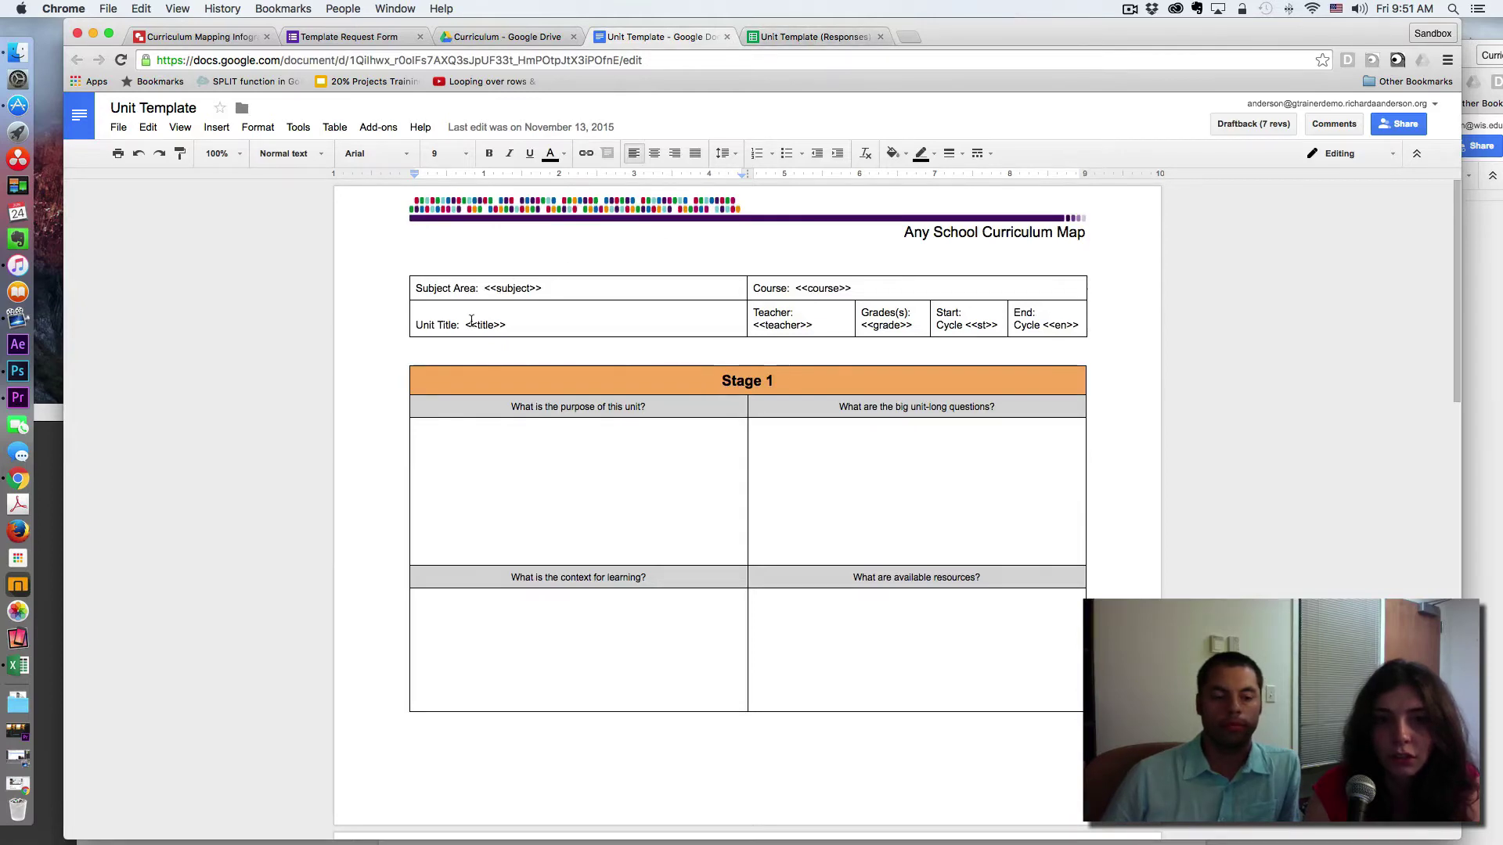
# Return to the responses sheet's autoCrat Choose template step after checking the Doc's tags
pyautogui.click(814, 36)
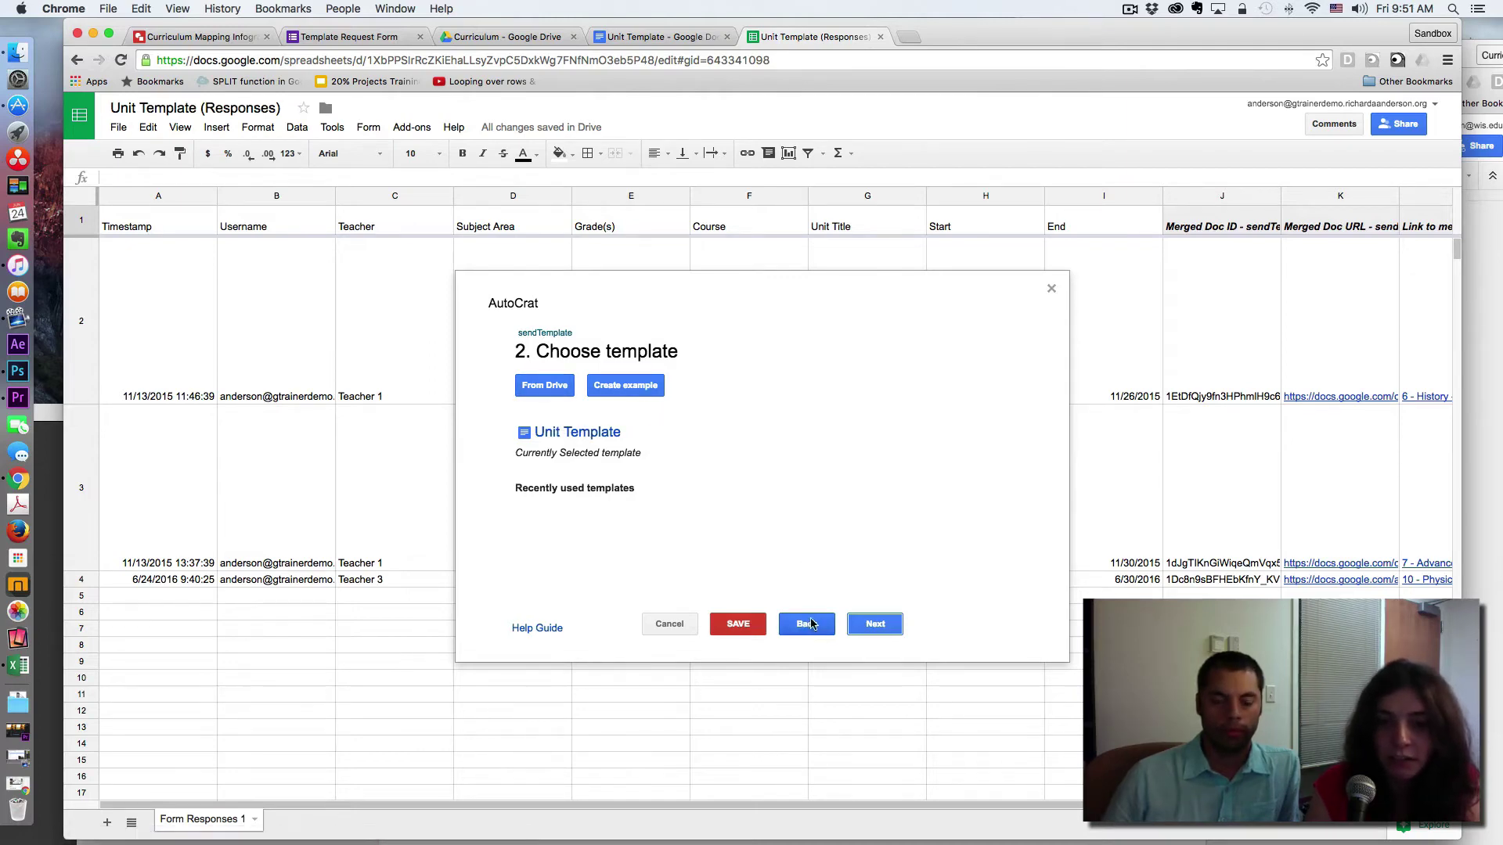
# Map template tags to columns, keeping Subject Area as standard text for the subject tag
pyautogui.click(875, 625)
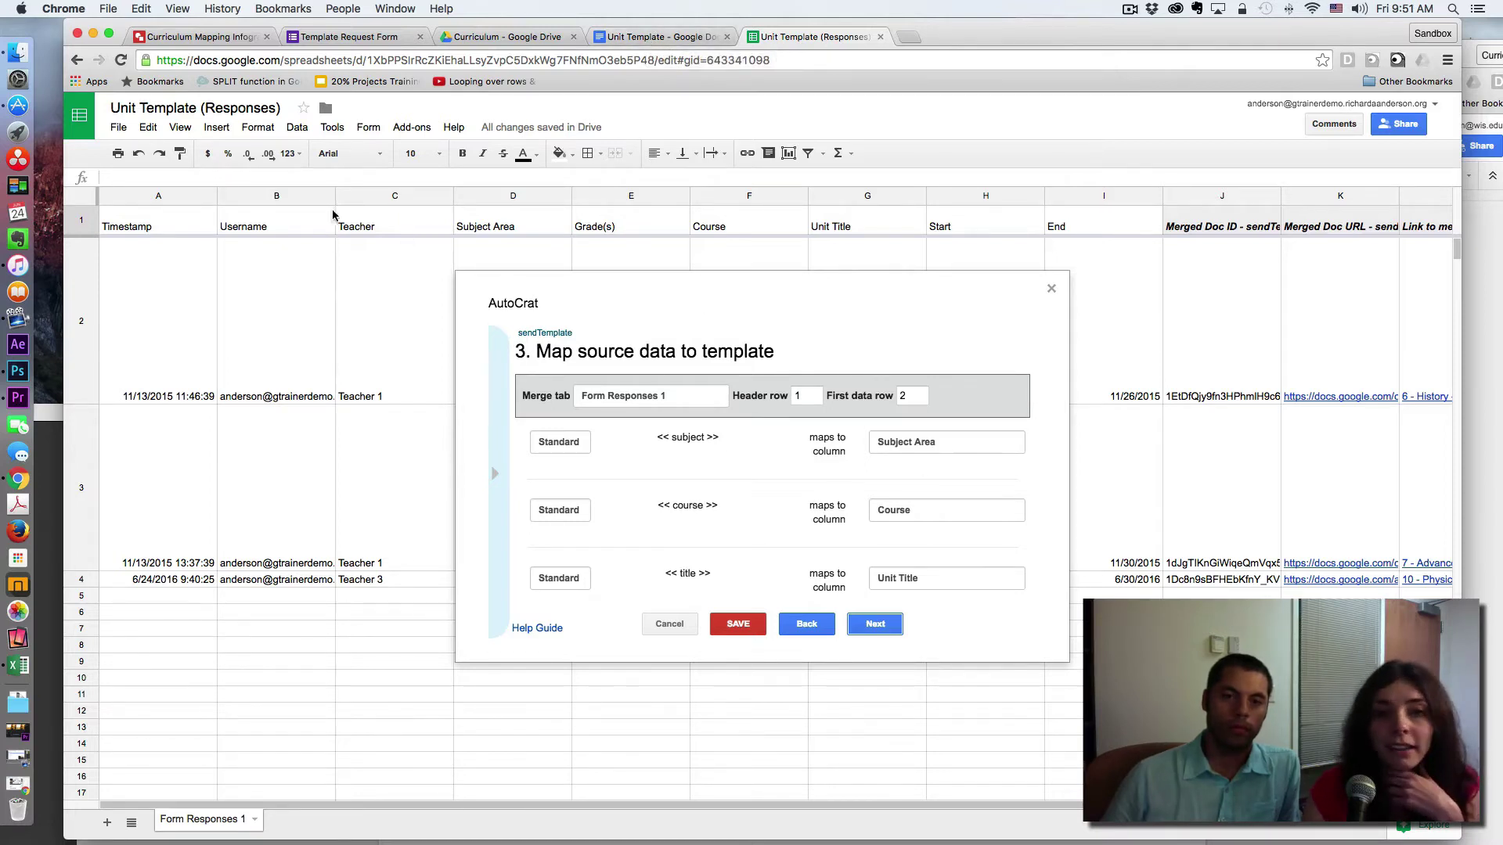
pyautogui.scroll(-1, 743, 452)
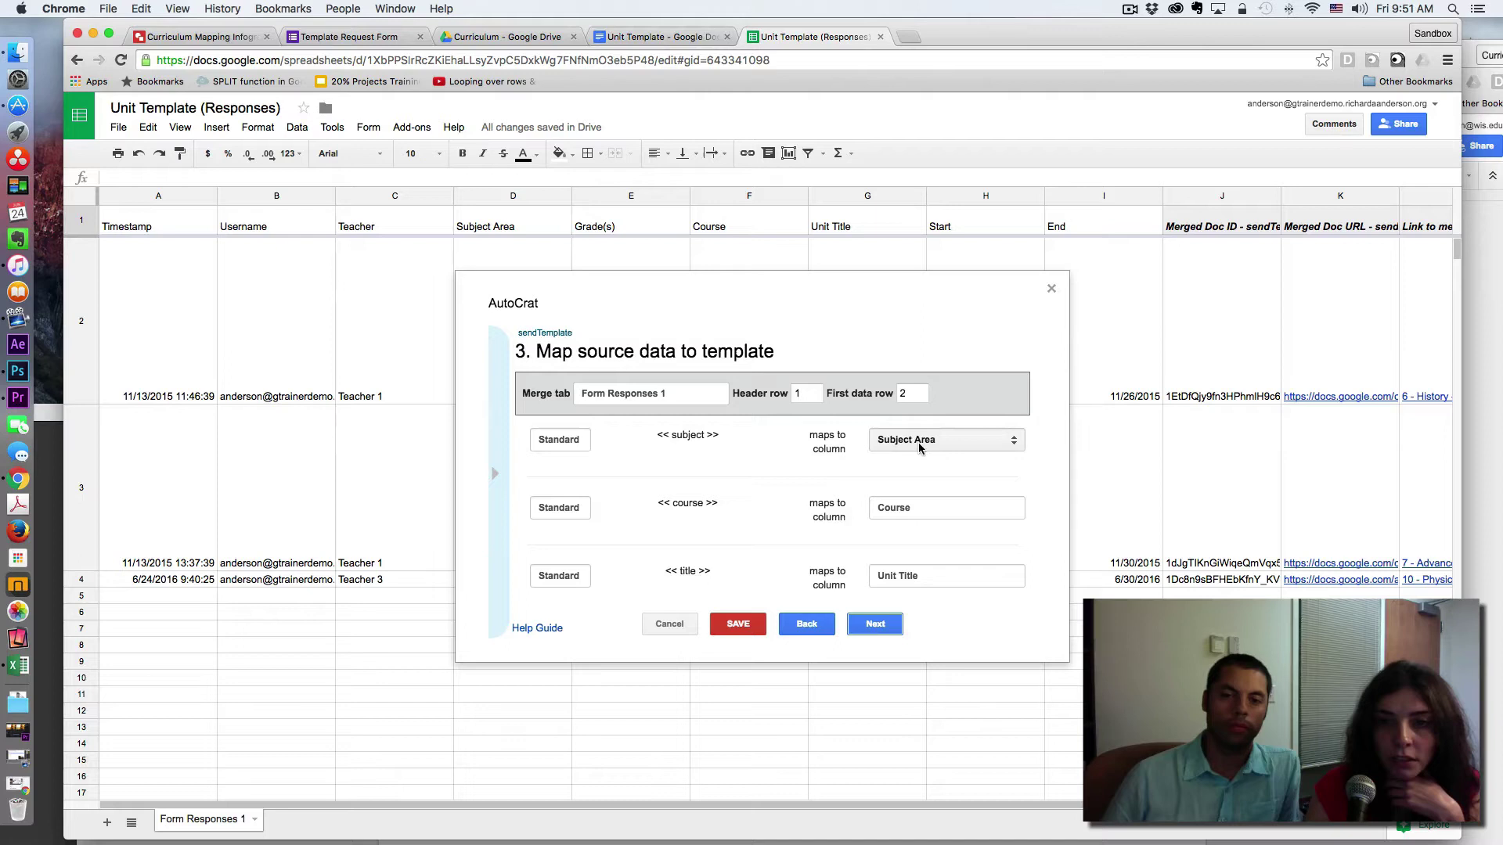
pyautogui.click(943, 440)
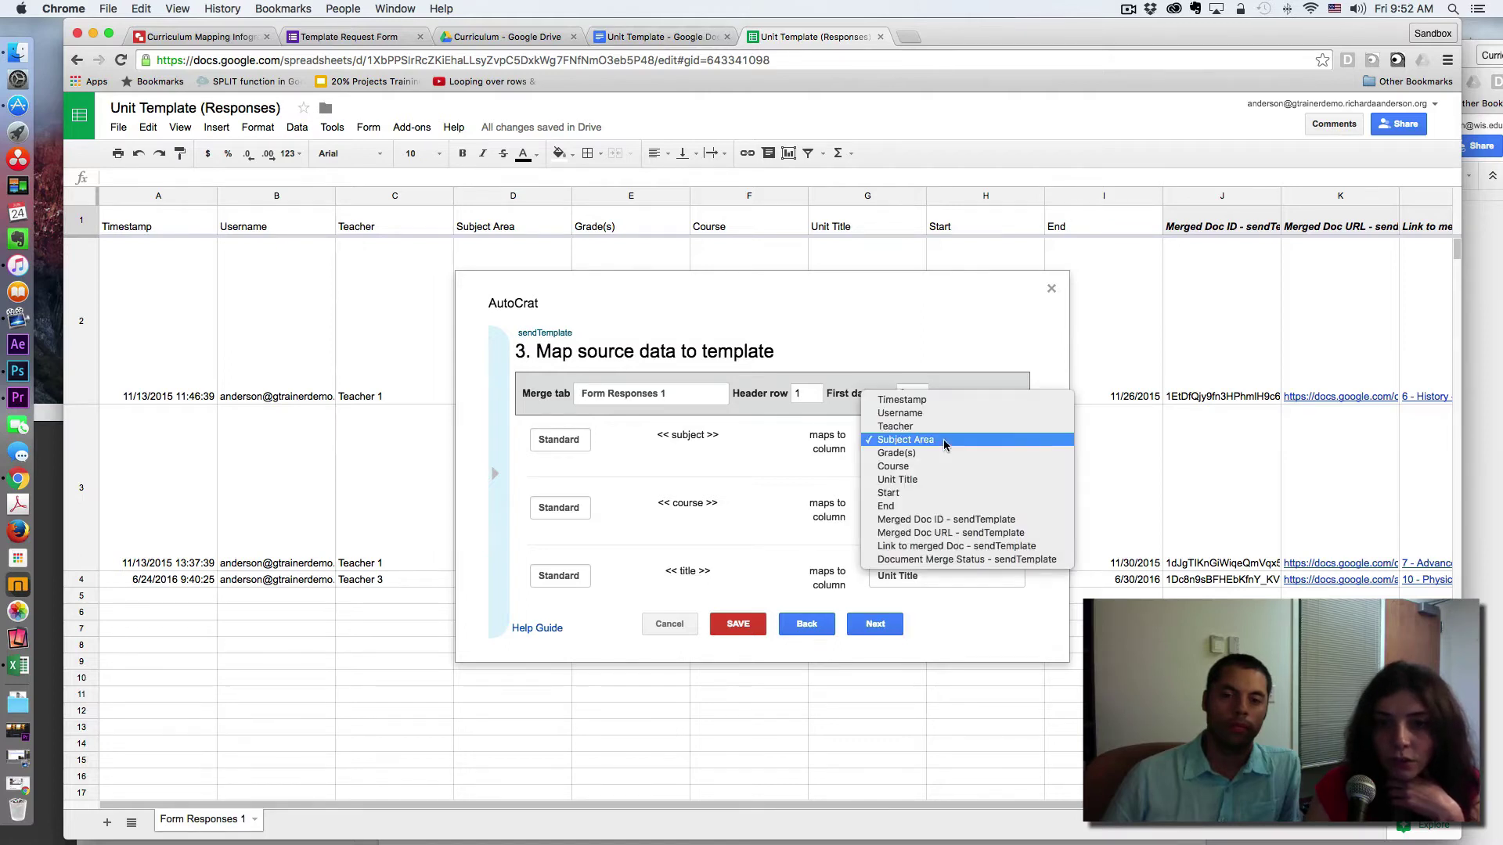
pyautogui.click(942, 441)
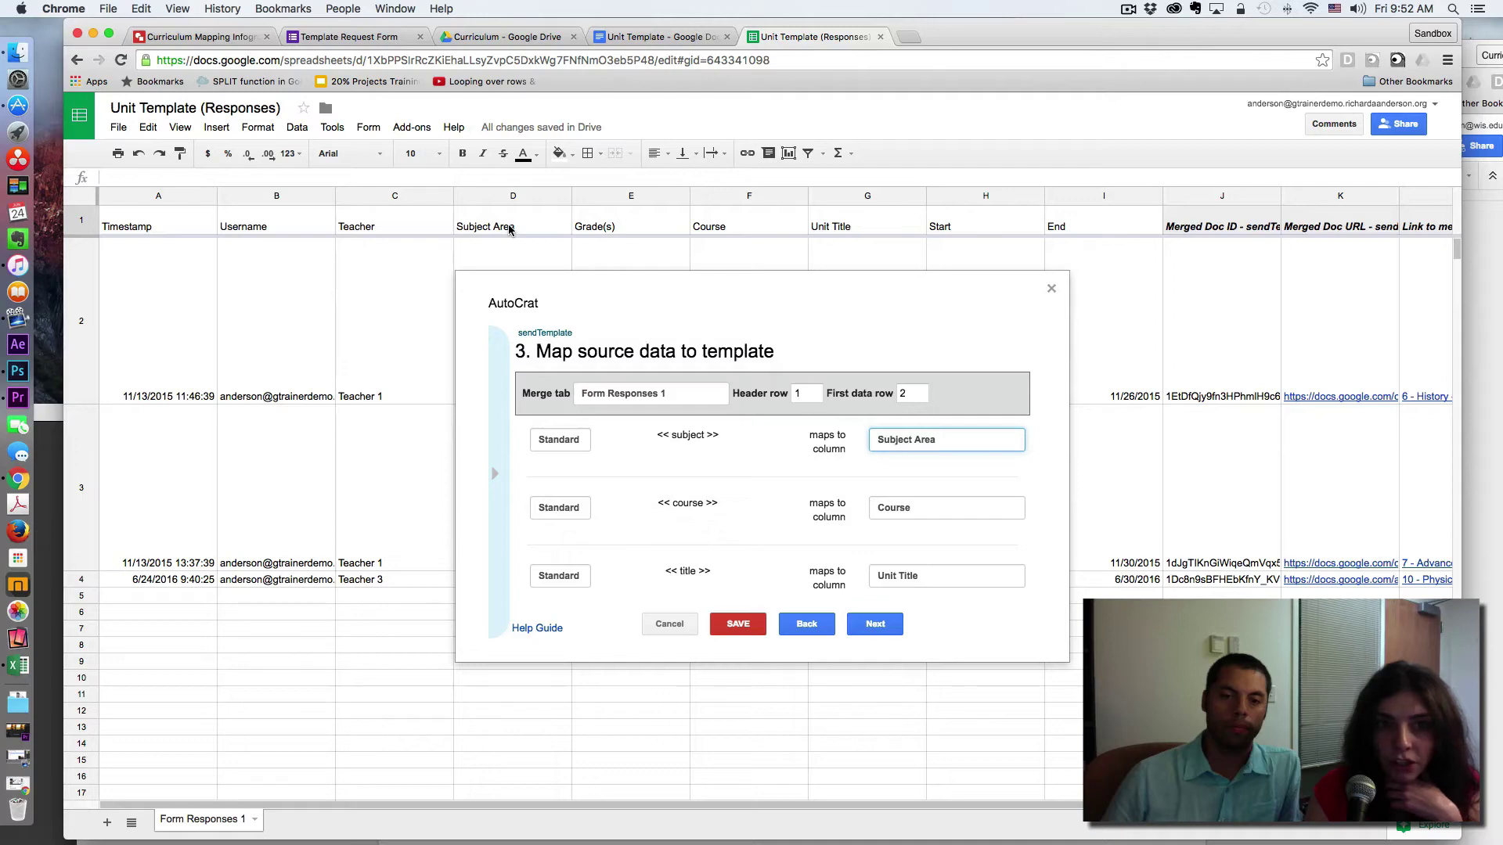
pyautogui.scroll(-3, 781, 495)
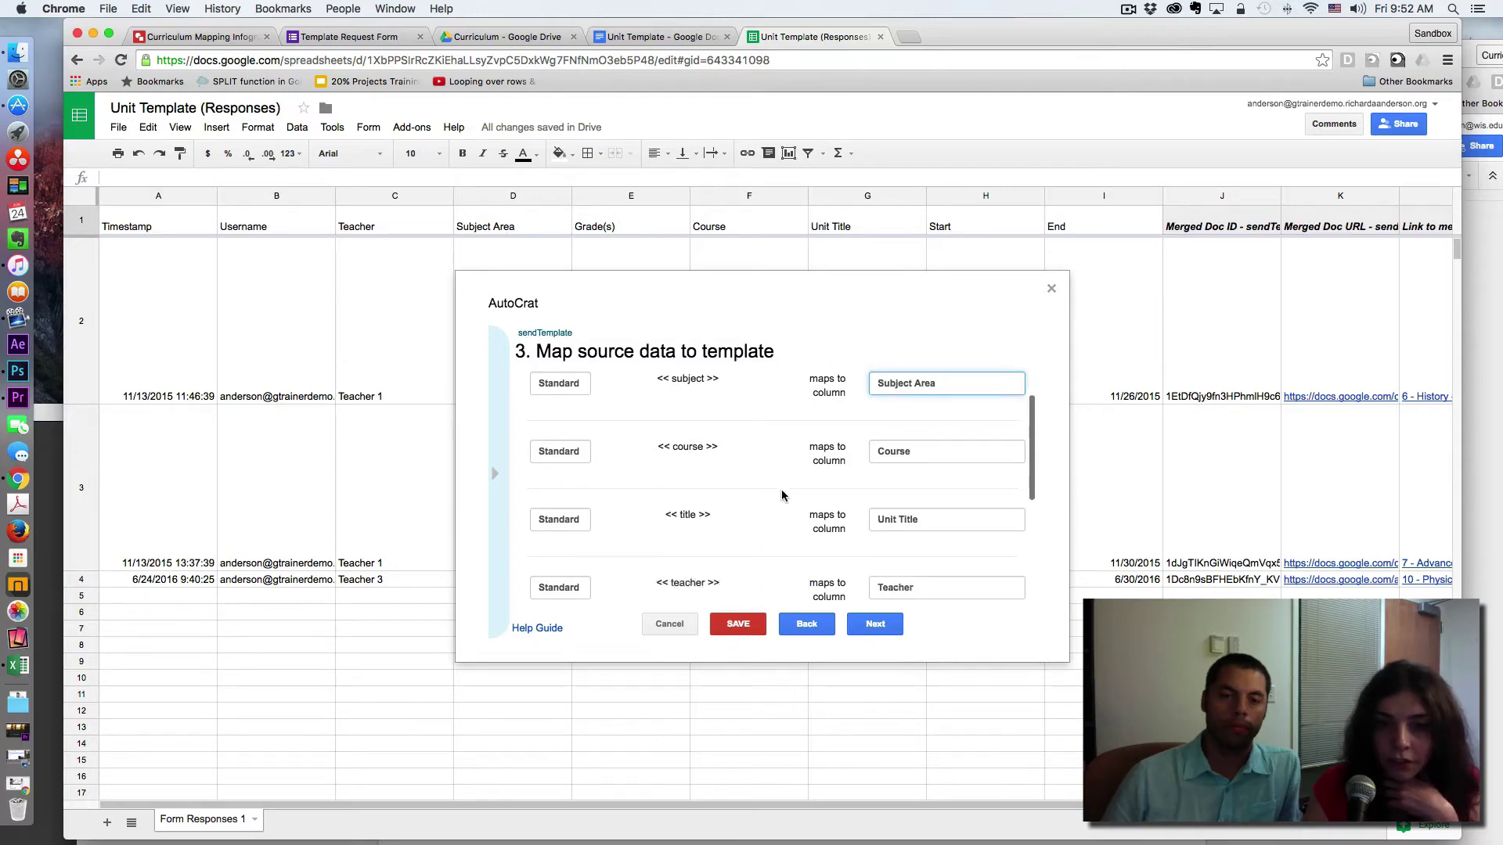
pyautogui.scroll(-3, 781, 496)
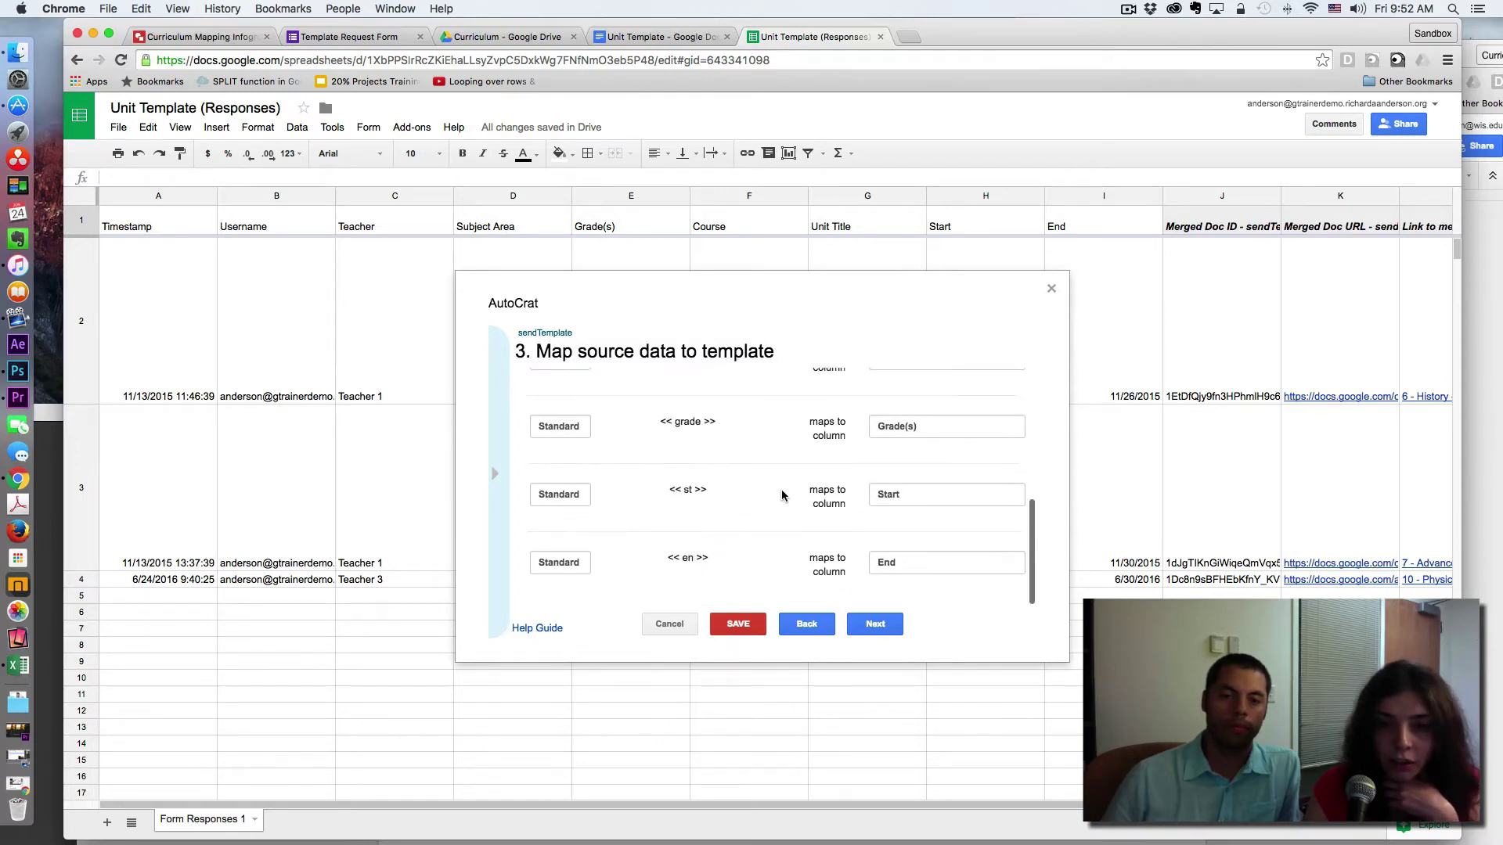
pyautogui.scroll(6, 781, 496)
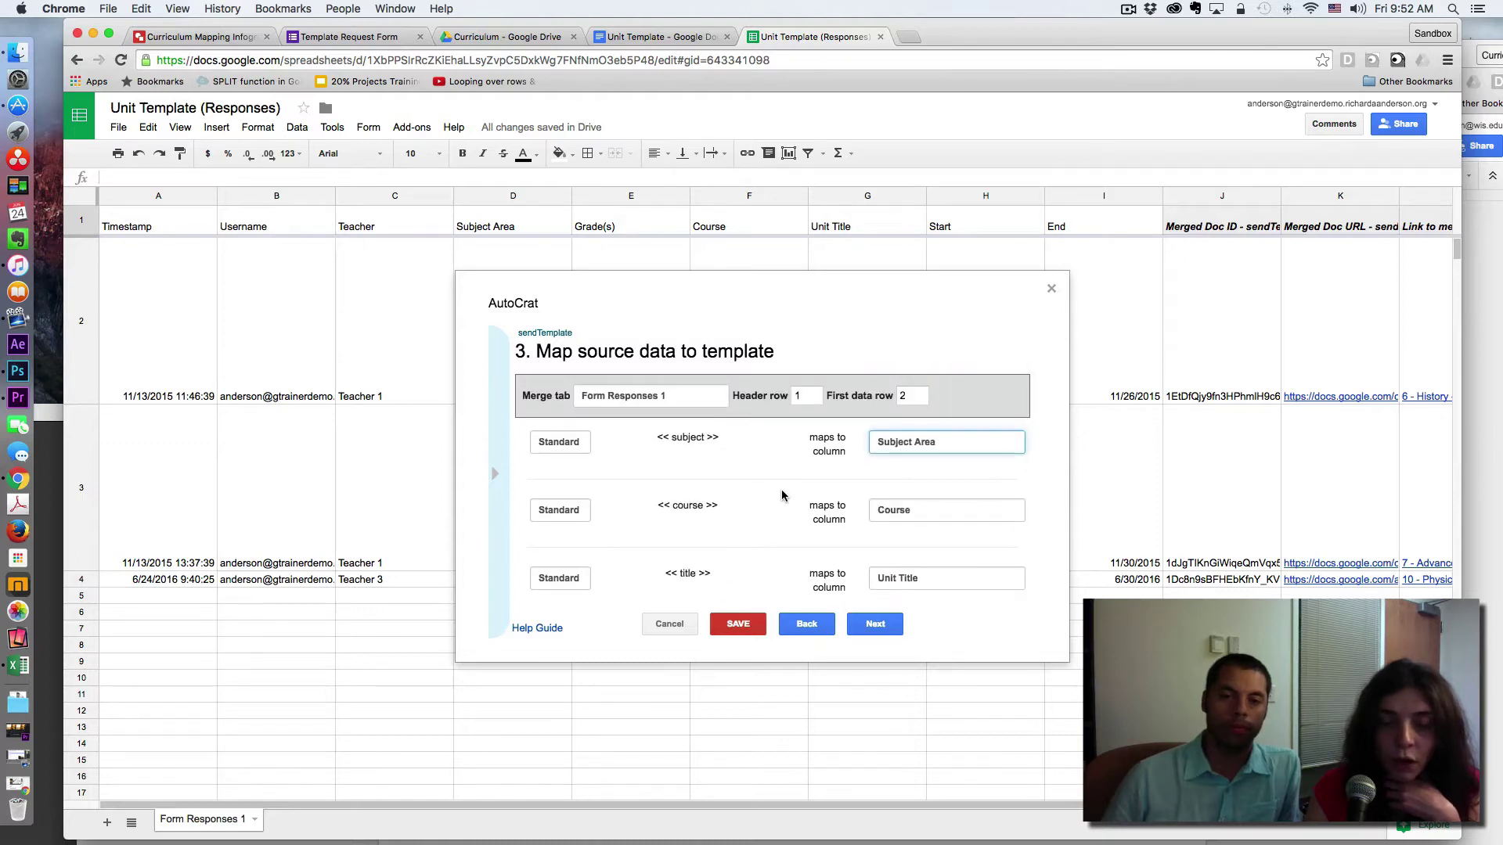
pyautogui.click(584, 444)
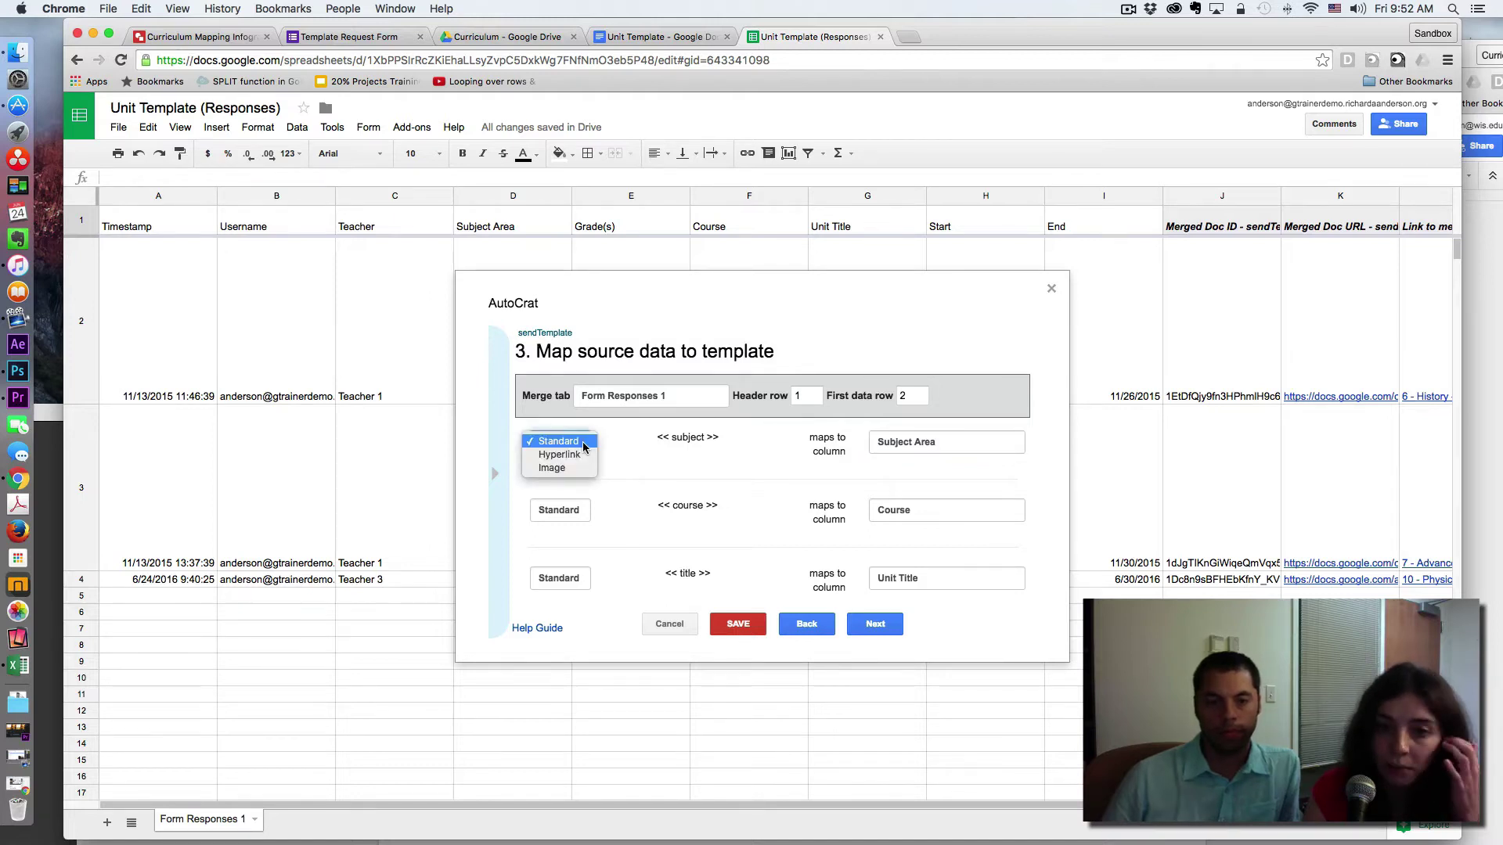
pyautogui.click(583, 445)
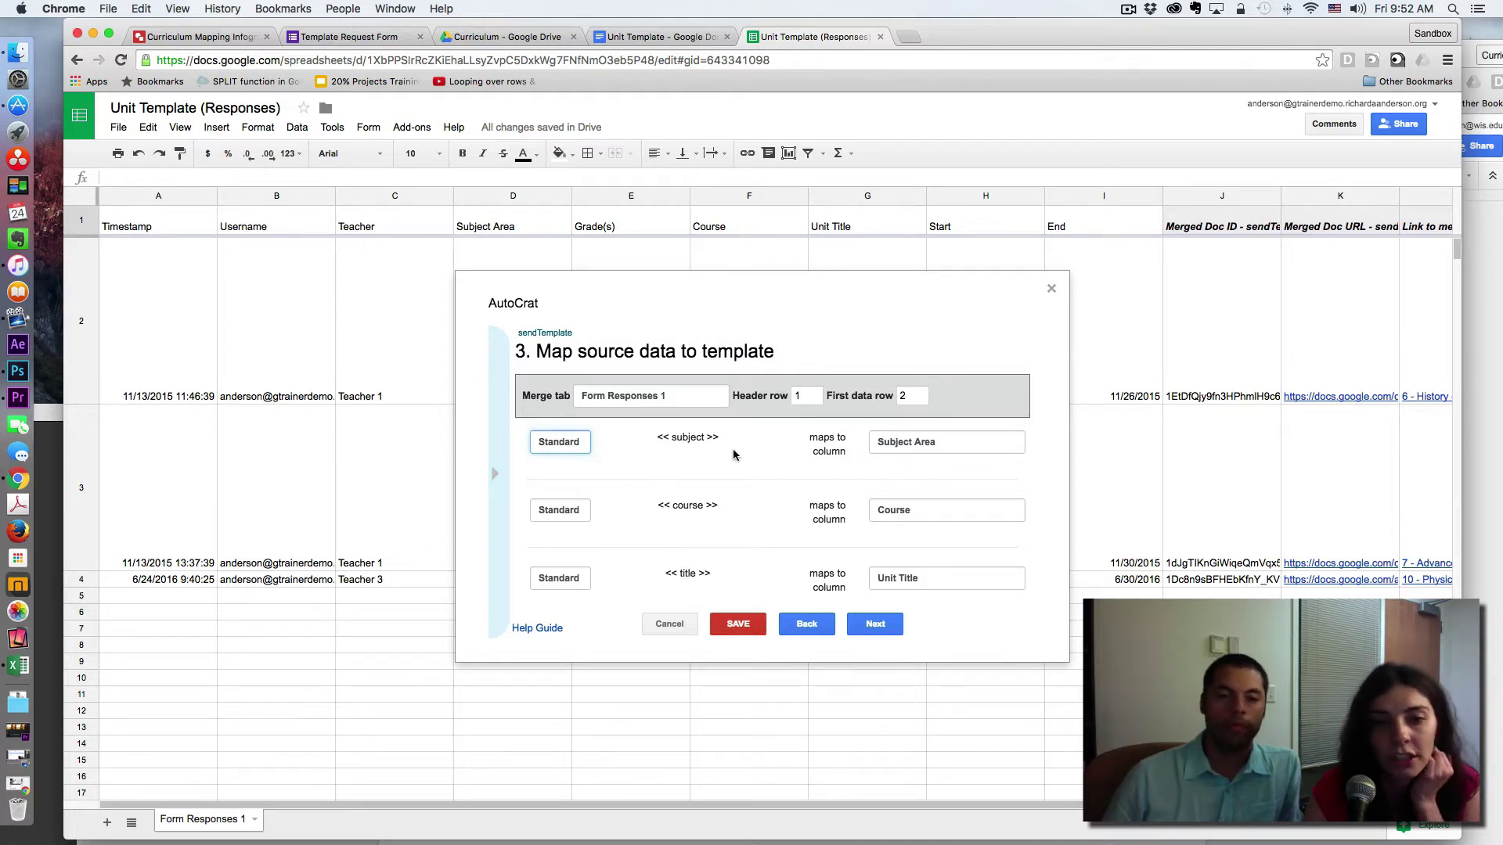
pyautogui.click(869, 620)
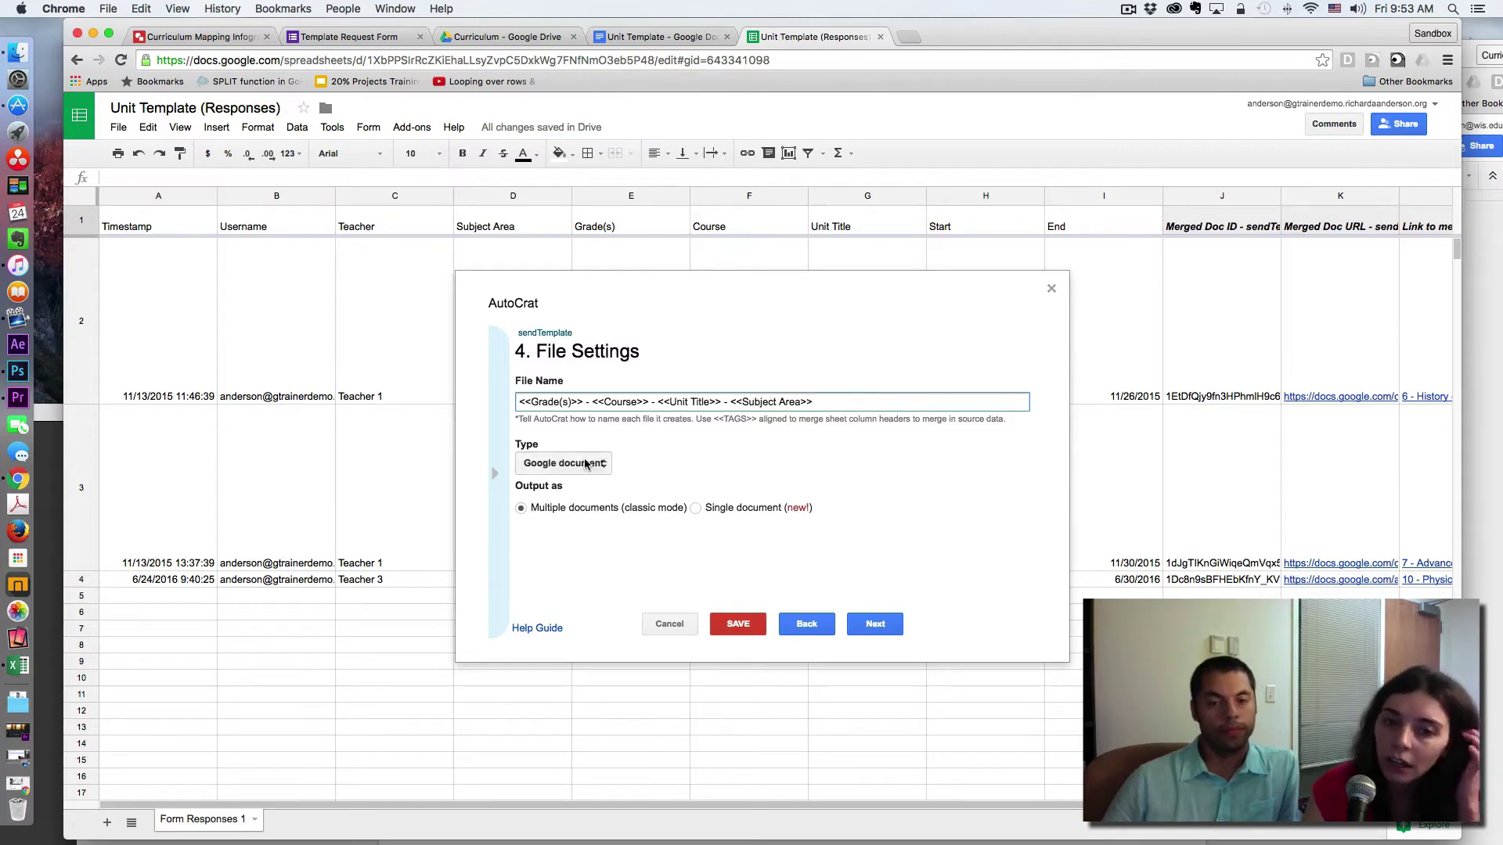
# Copy the <<Teacher>> merge tag and paste it onto the end of the file name pattern
pyautogui.click(503, 477)
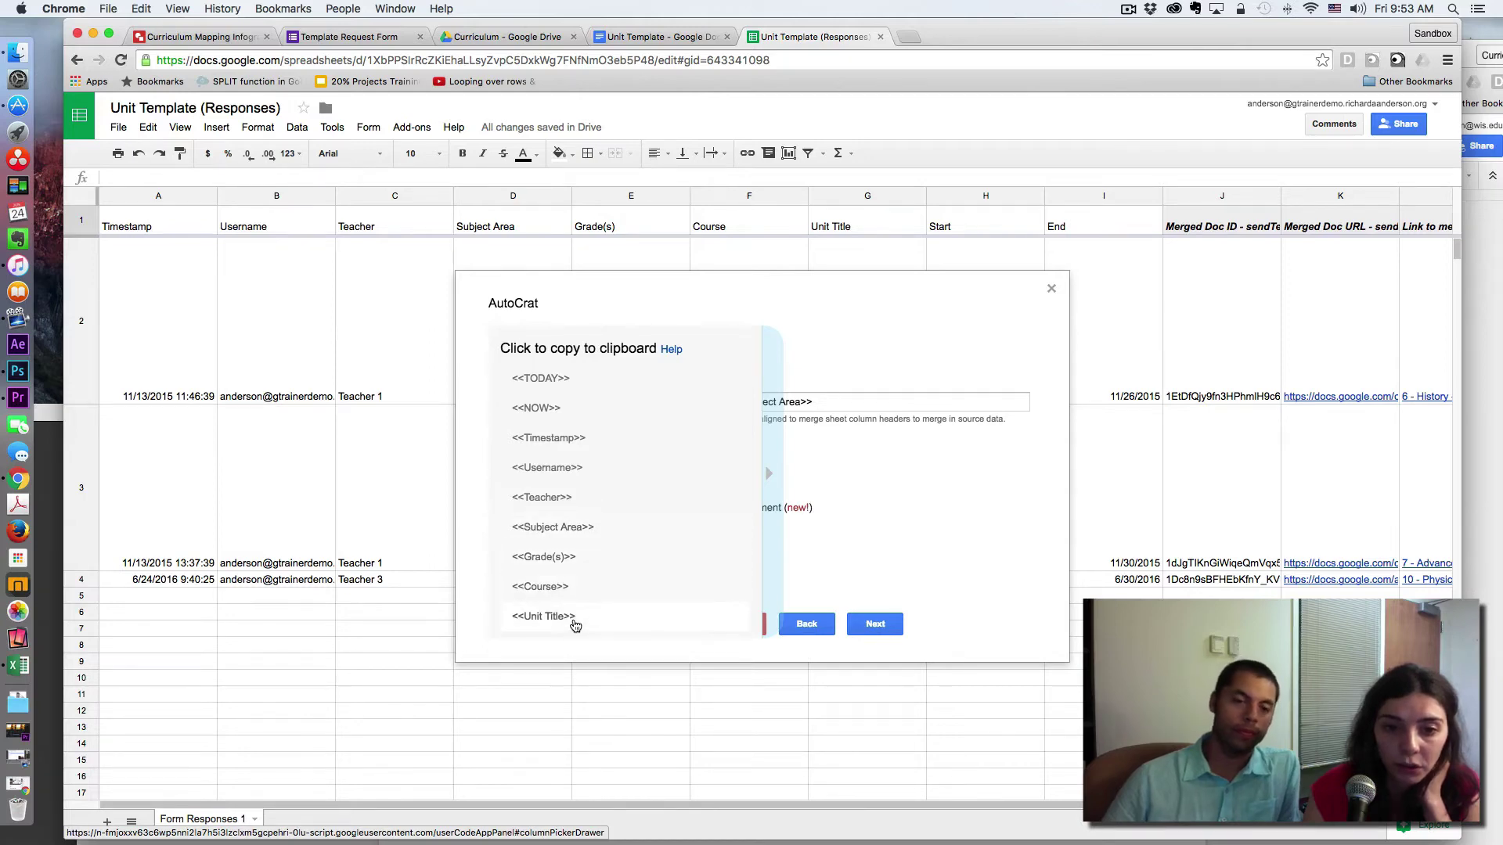
pyautogui.click(581, 503)
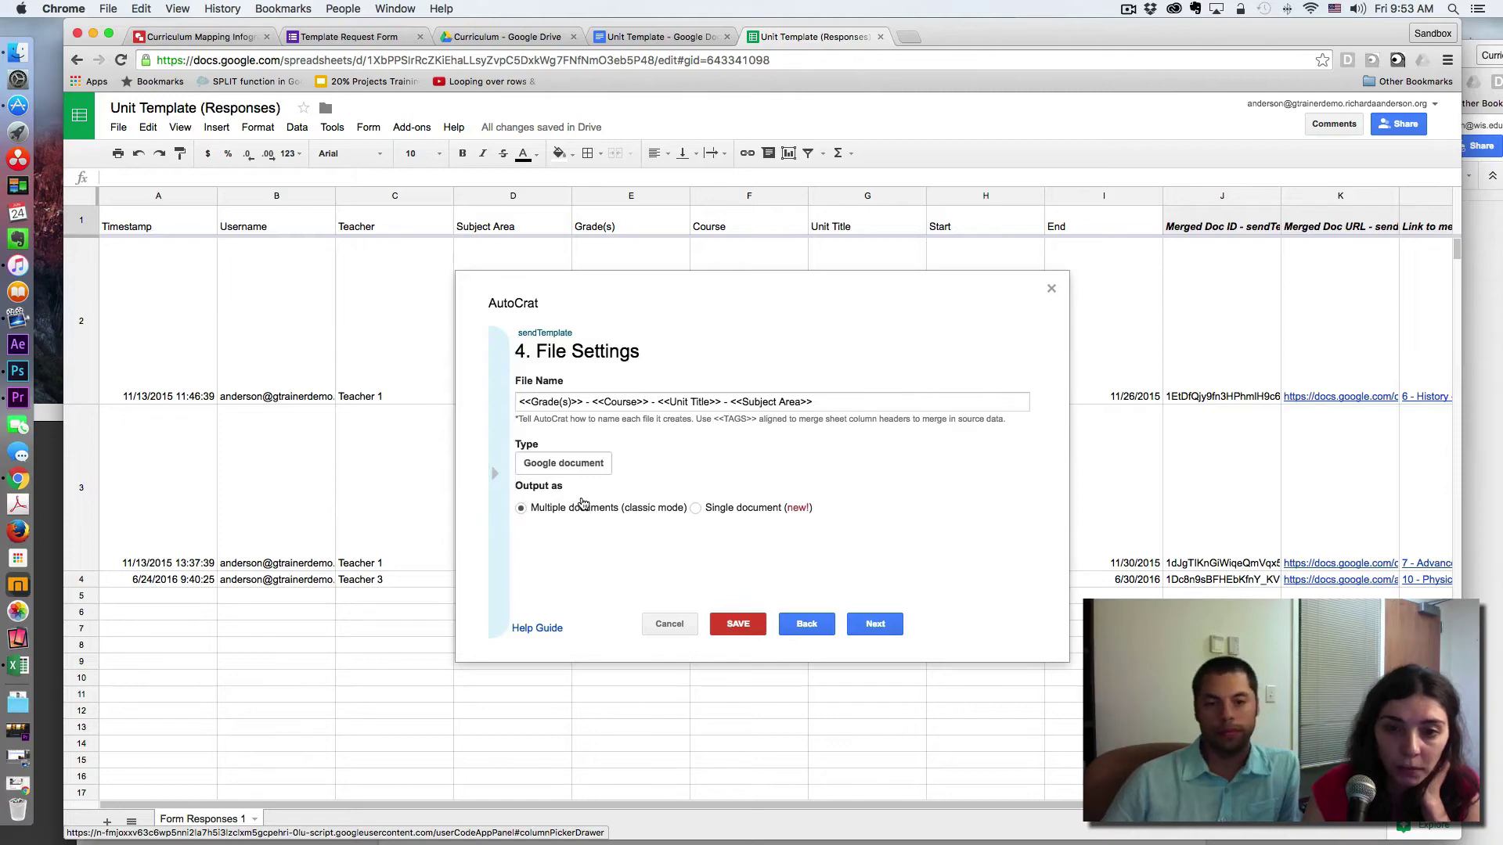
pyautogui.click(826, 401)
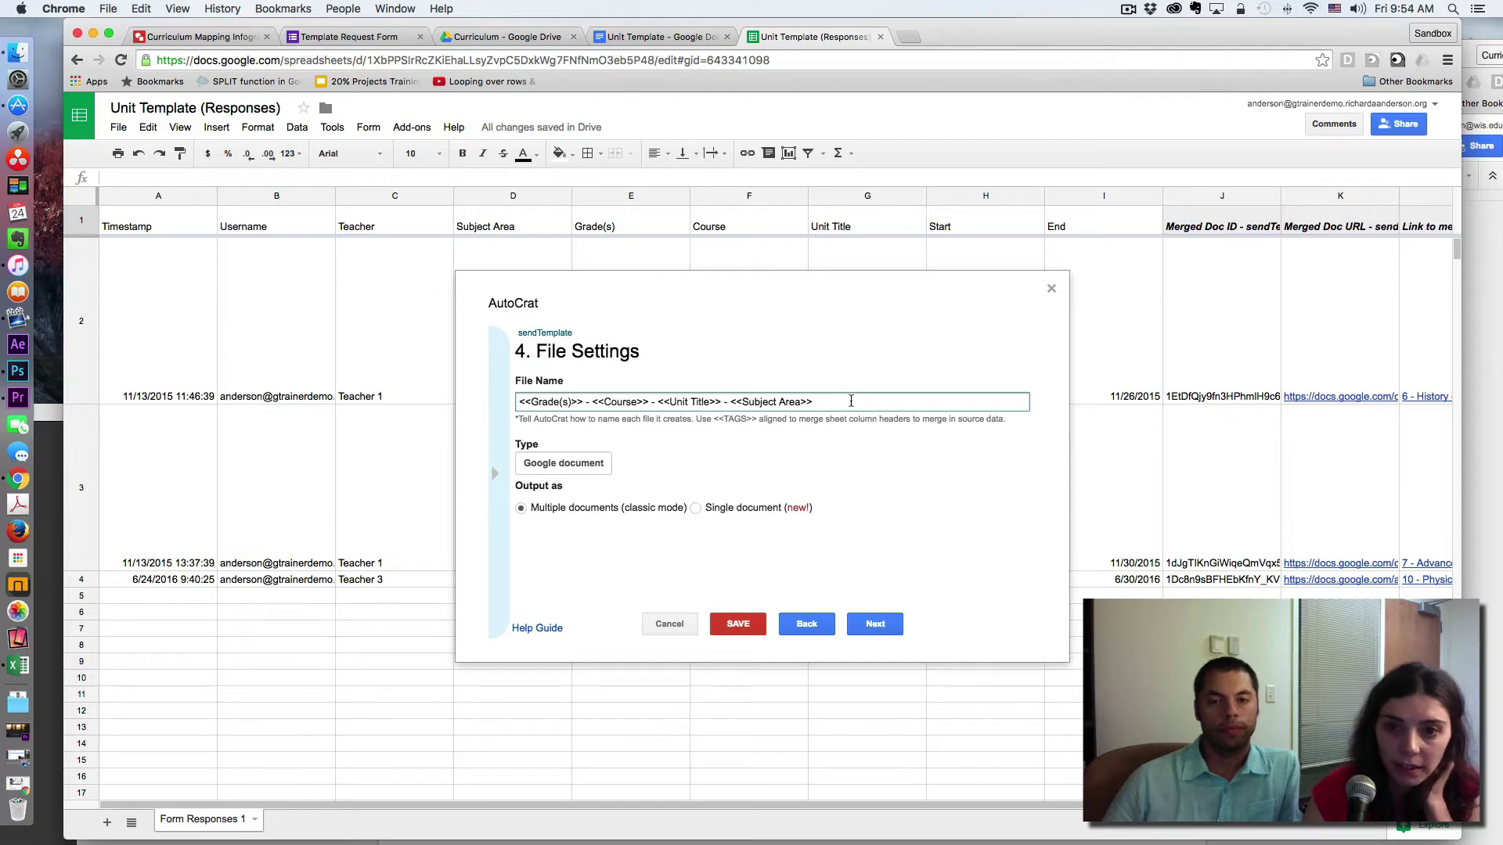
pyautogui.rightClick(850, 402)
pyautogui.click(879, 482)
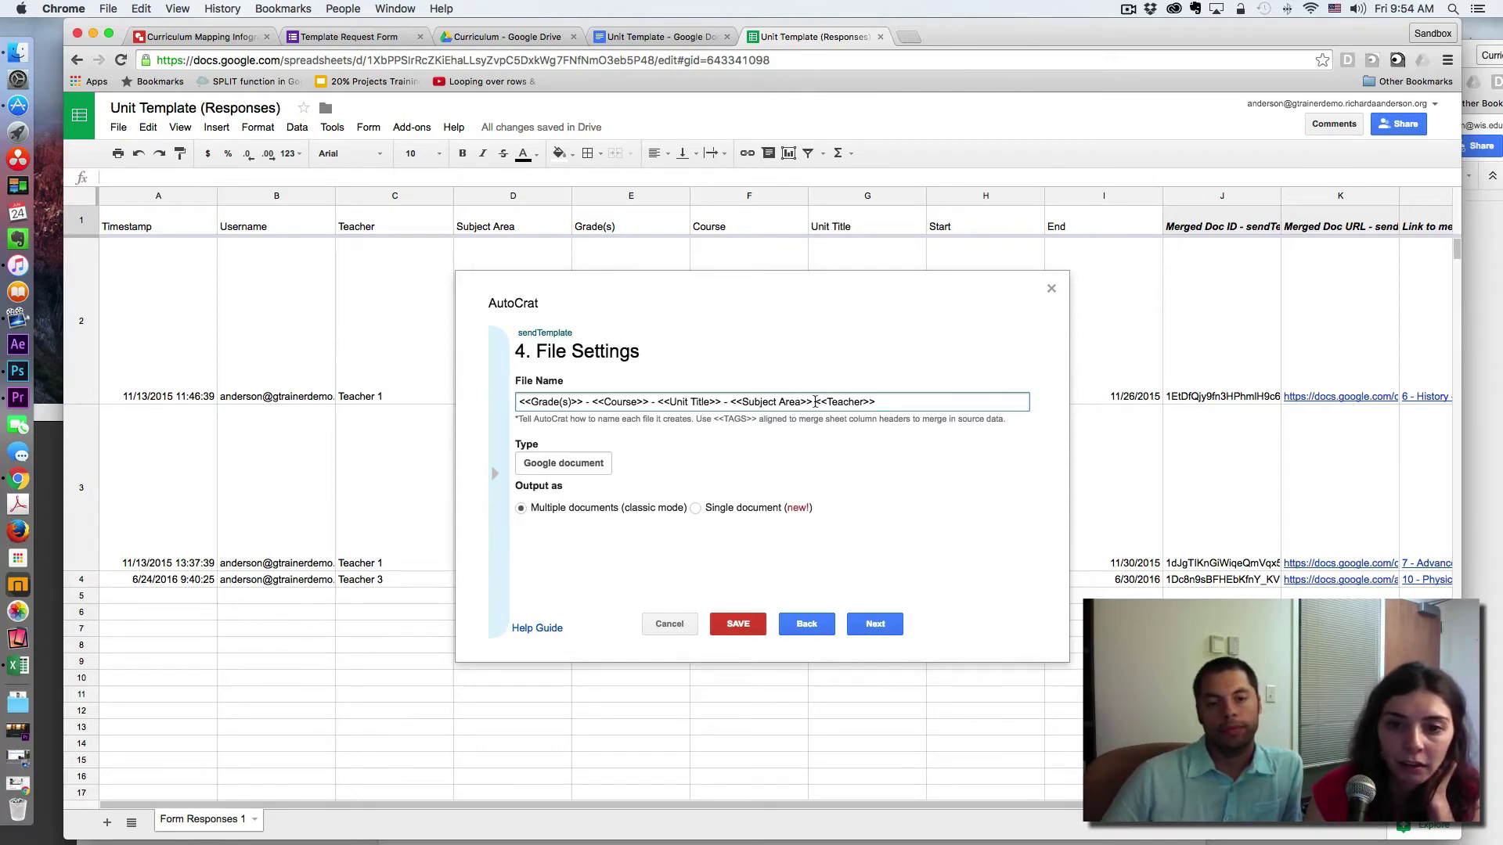
# Remove the <<Teacher>> tag again and keep Google document as the output type
pyautogui.moveTo(814, 402); pyautogui.dragTo(922, 401)
pyautogui.press('BackSpace')
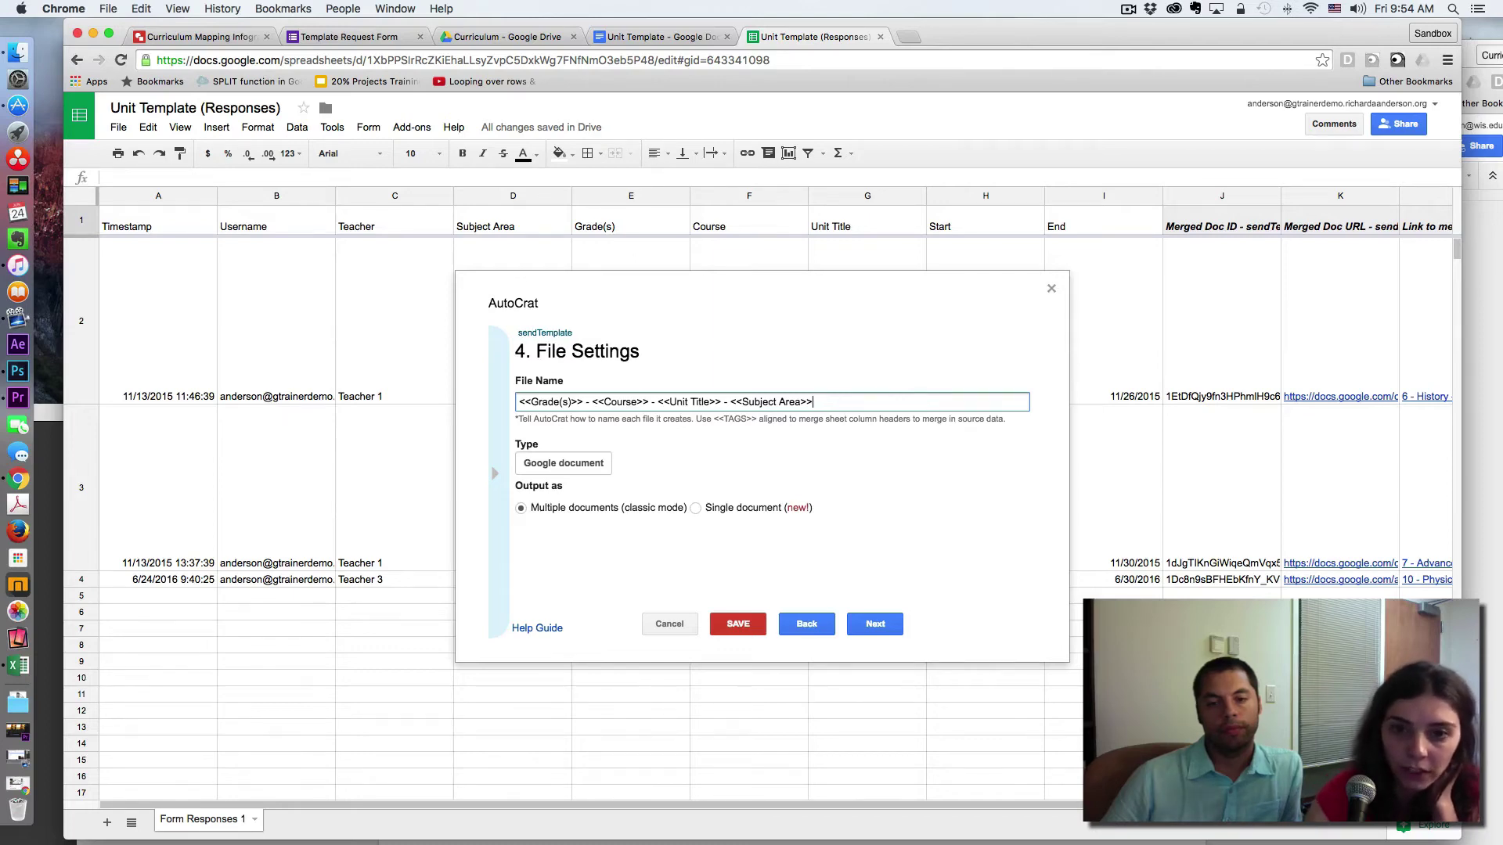
pyautogui.click(584, 465)
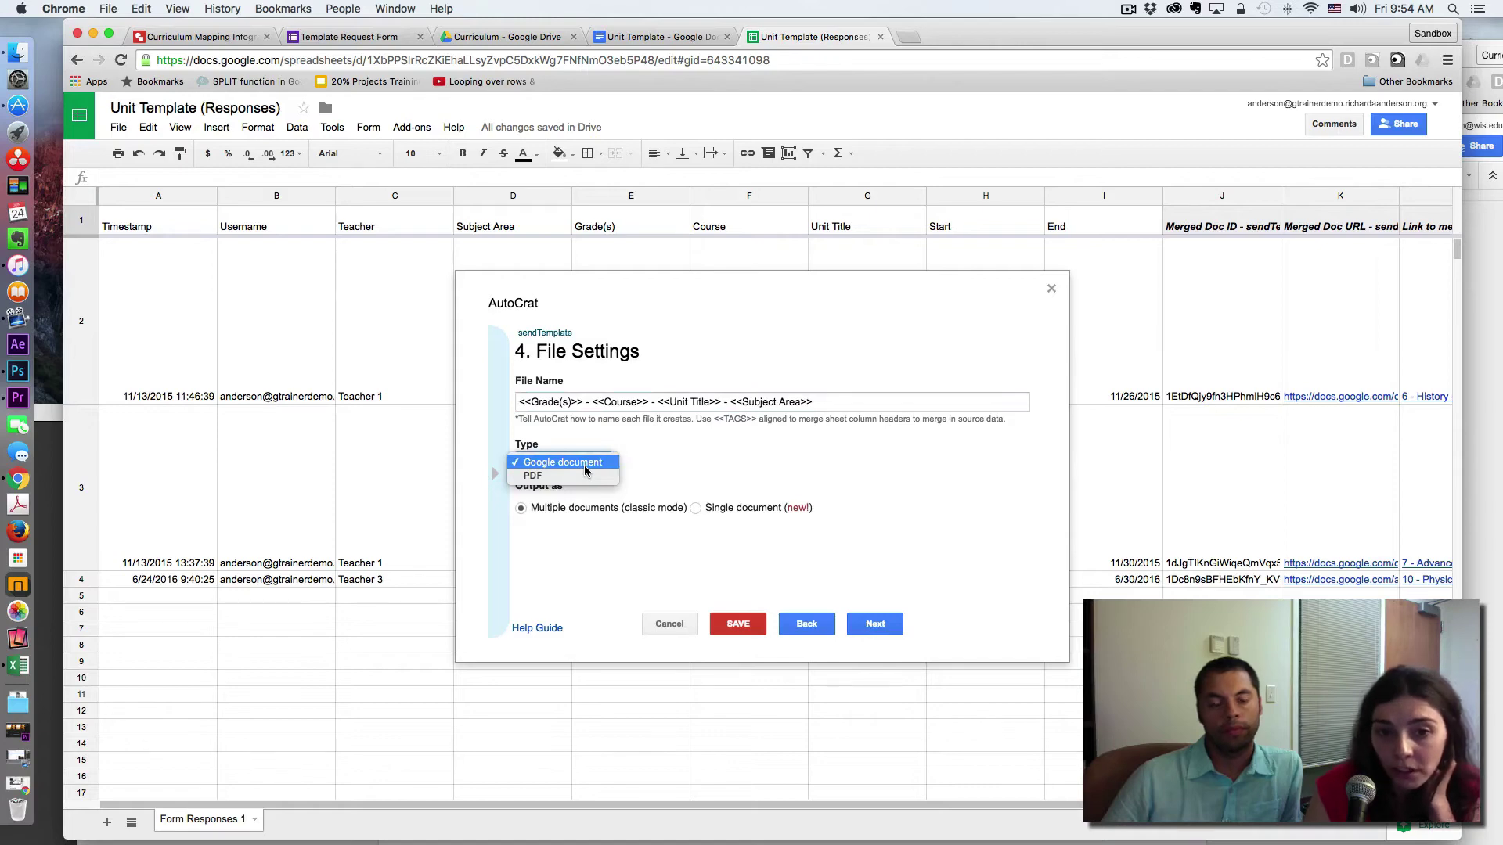
pyautogui.click(583, 464)
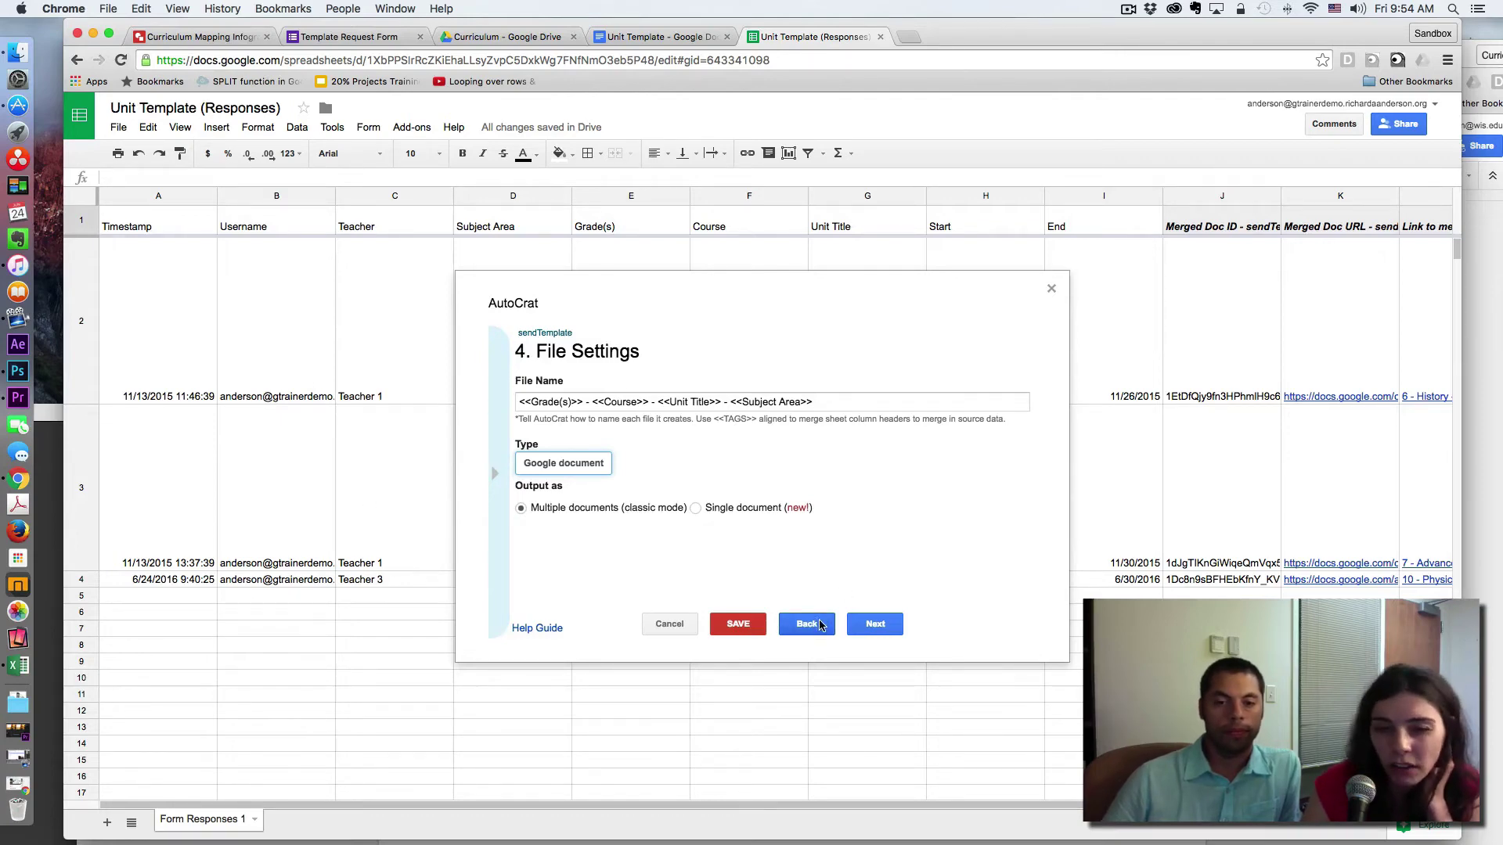
# Check the Curriculum Submissions folder in Drive and accept it as the destination folder
pyautogui.click(874, 627)
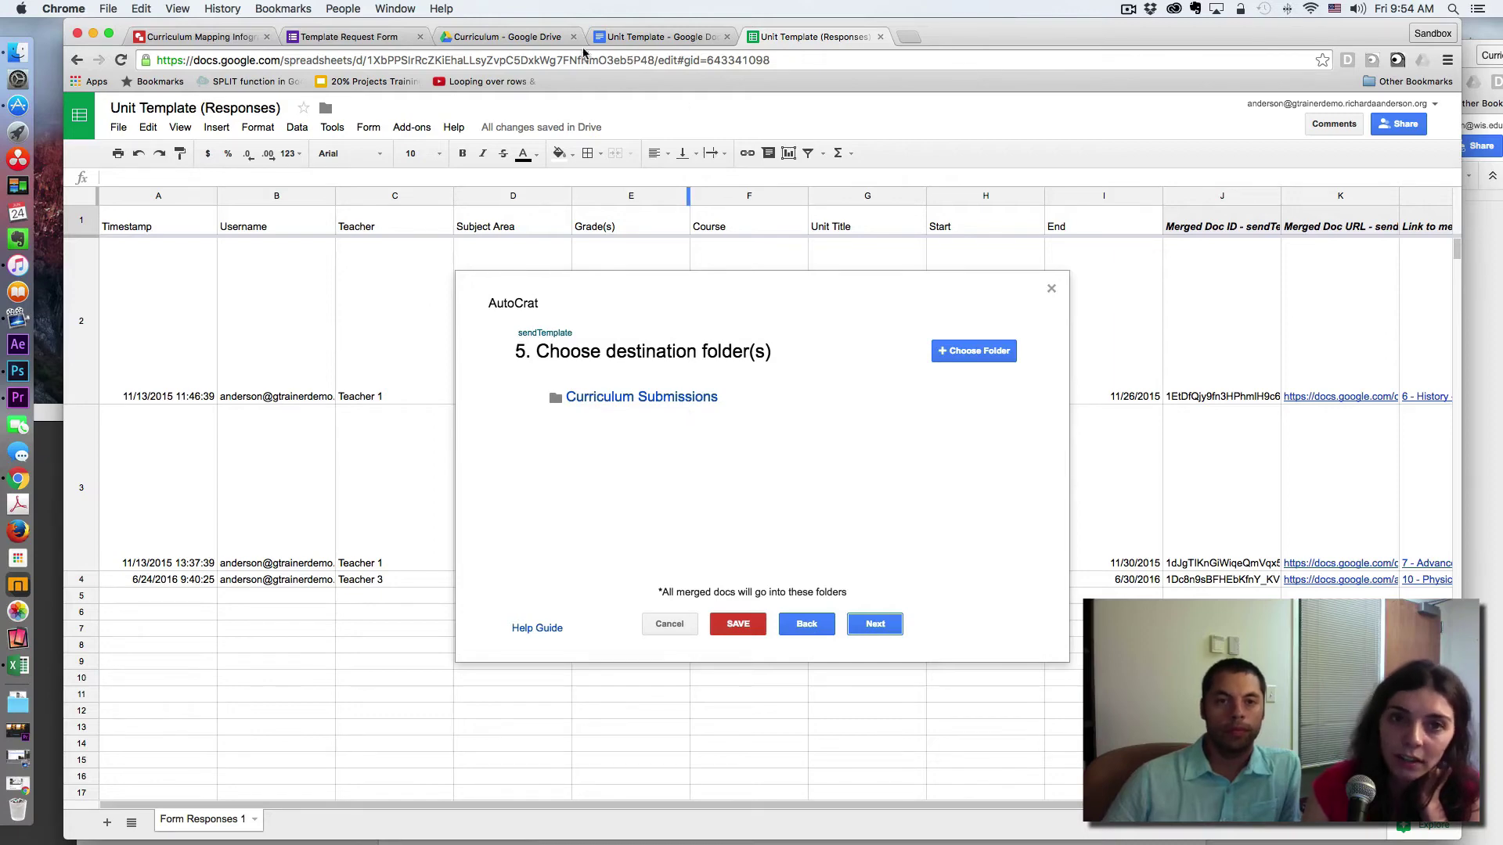
pyautogui.click(508, 37)
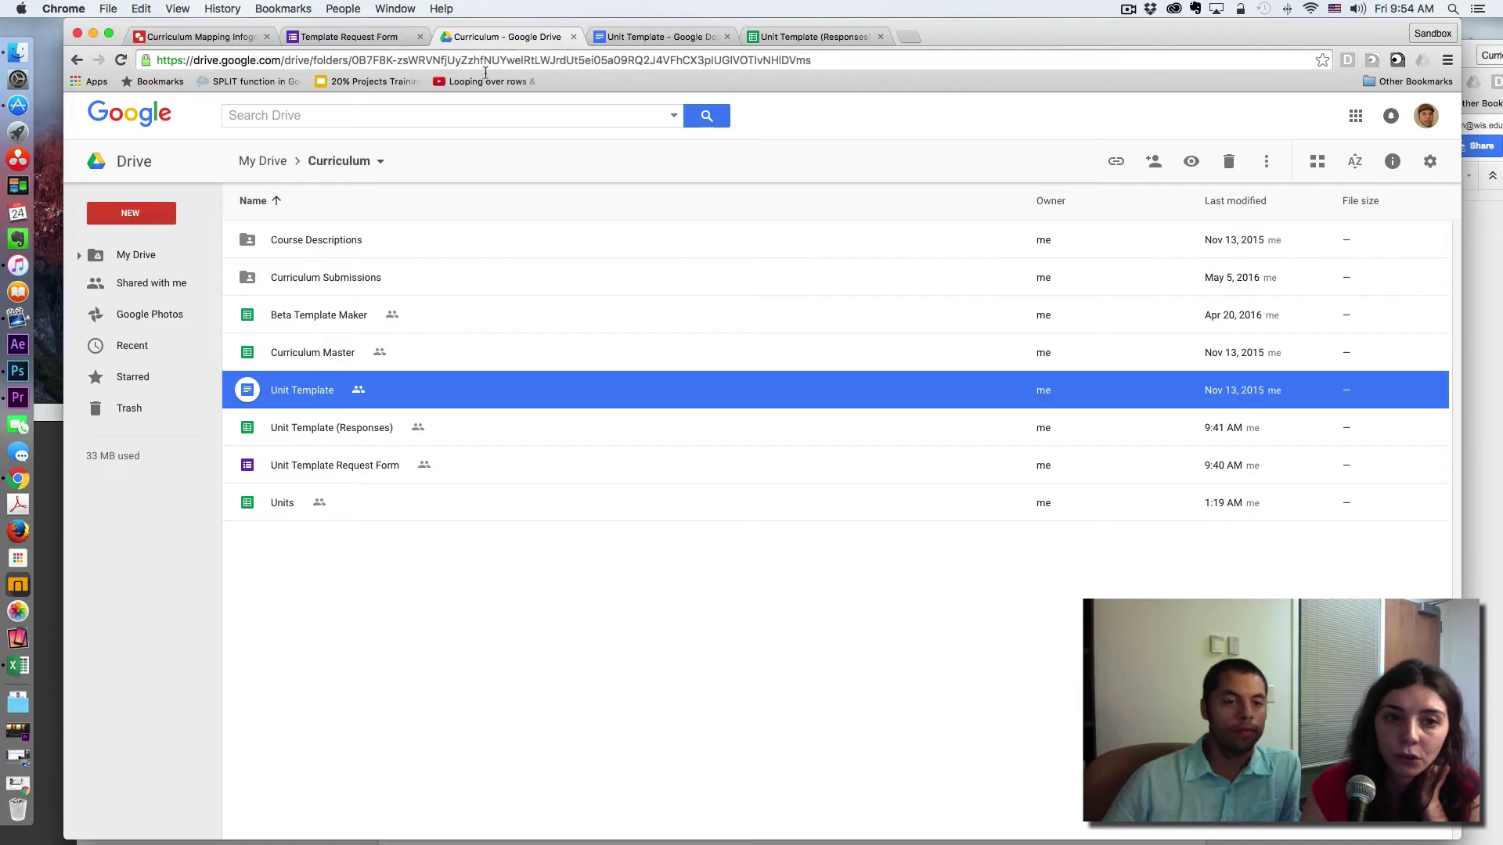
pyautogui.click(313, 279)
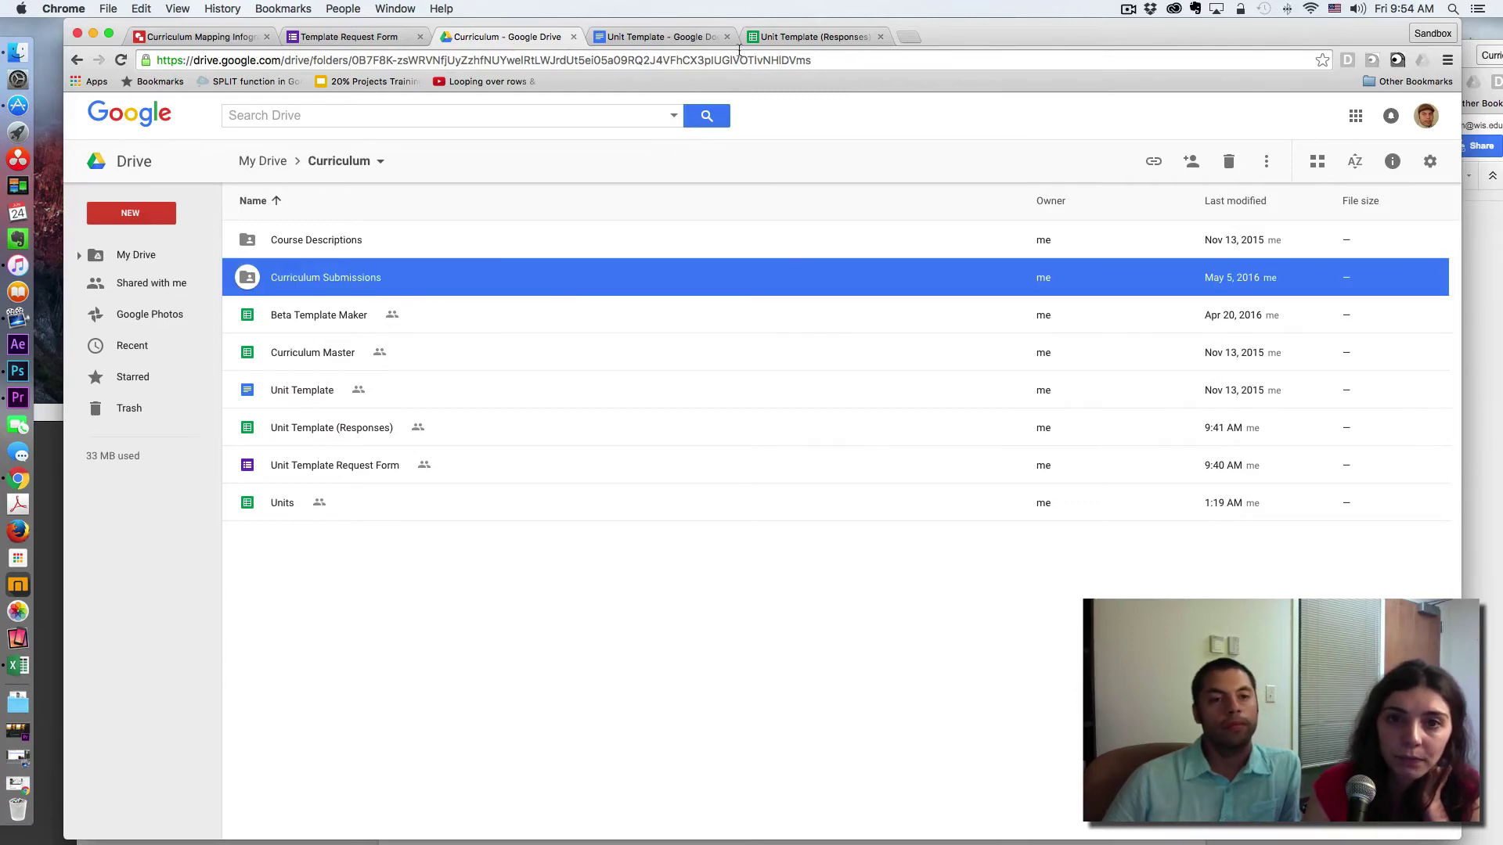
pyautogui.click(787, 37)
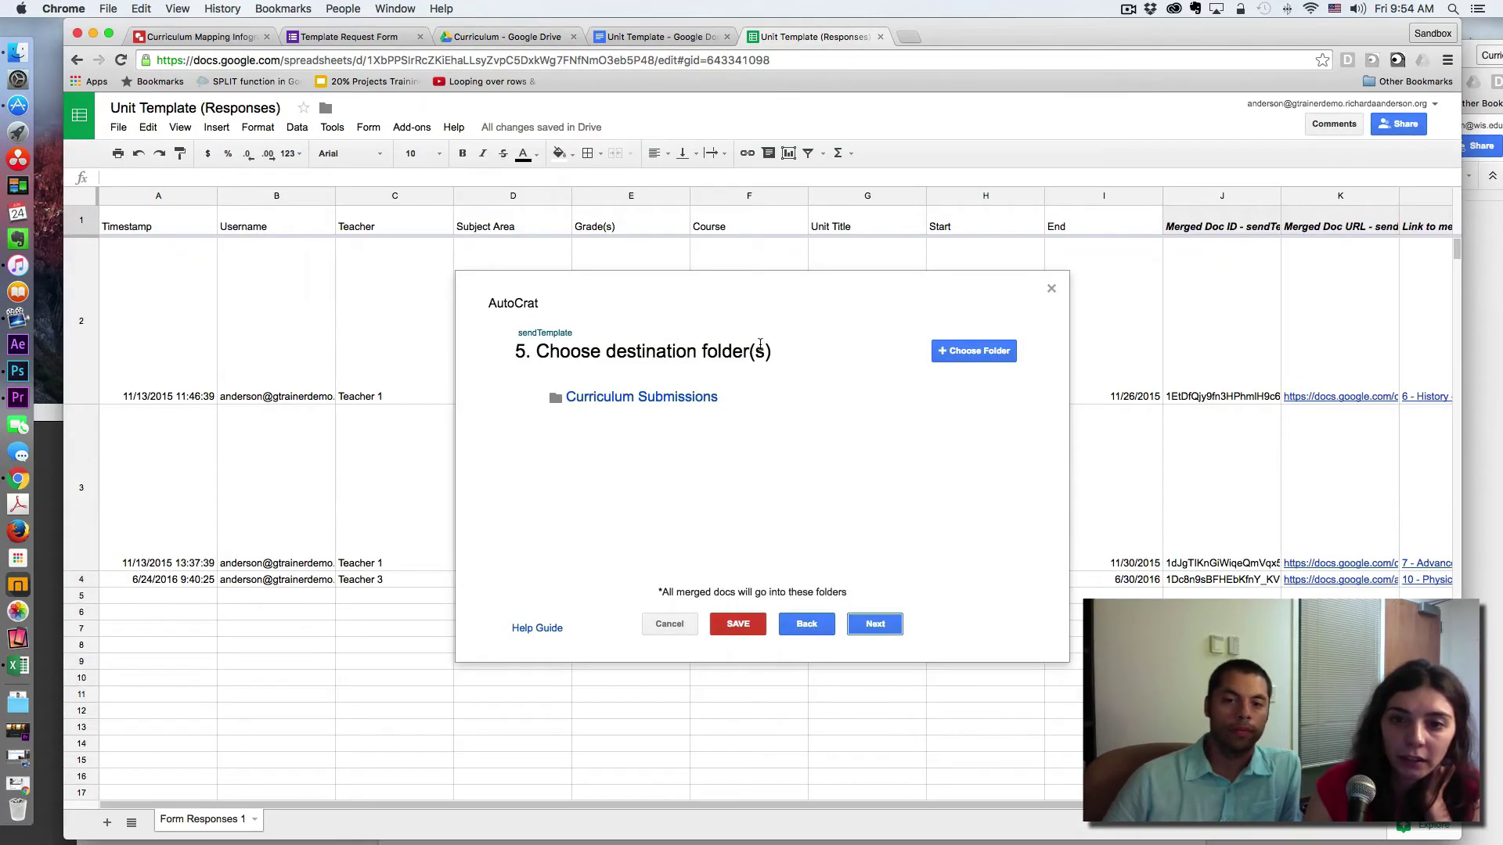
pyautogui.click(875, 623)
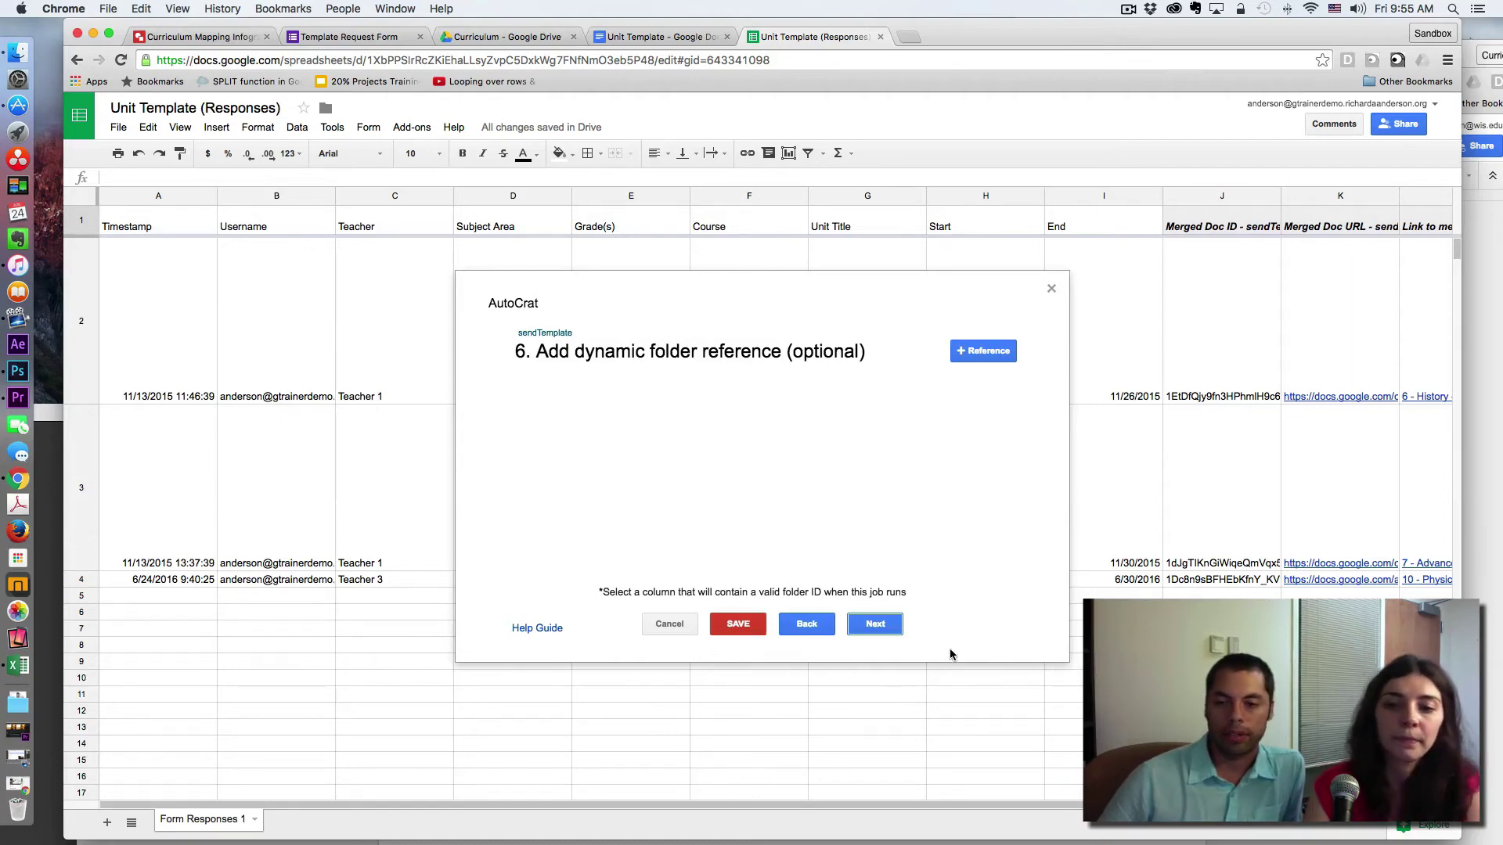
# Skip the dynamic folder reference and merge condition steps without adding either
pyautogui.click(874, 626)
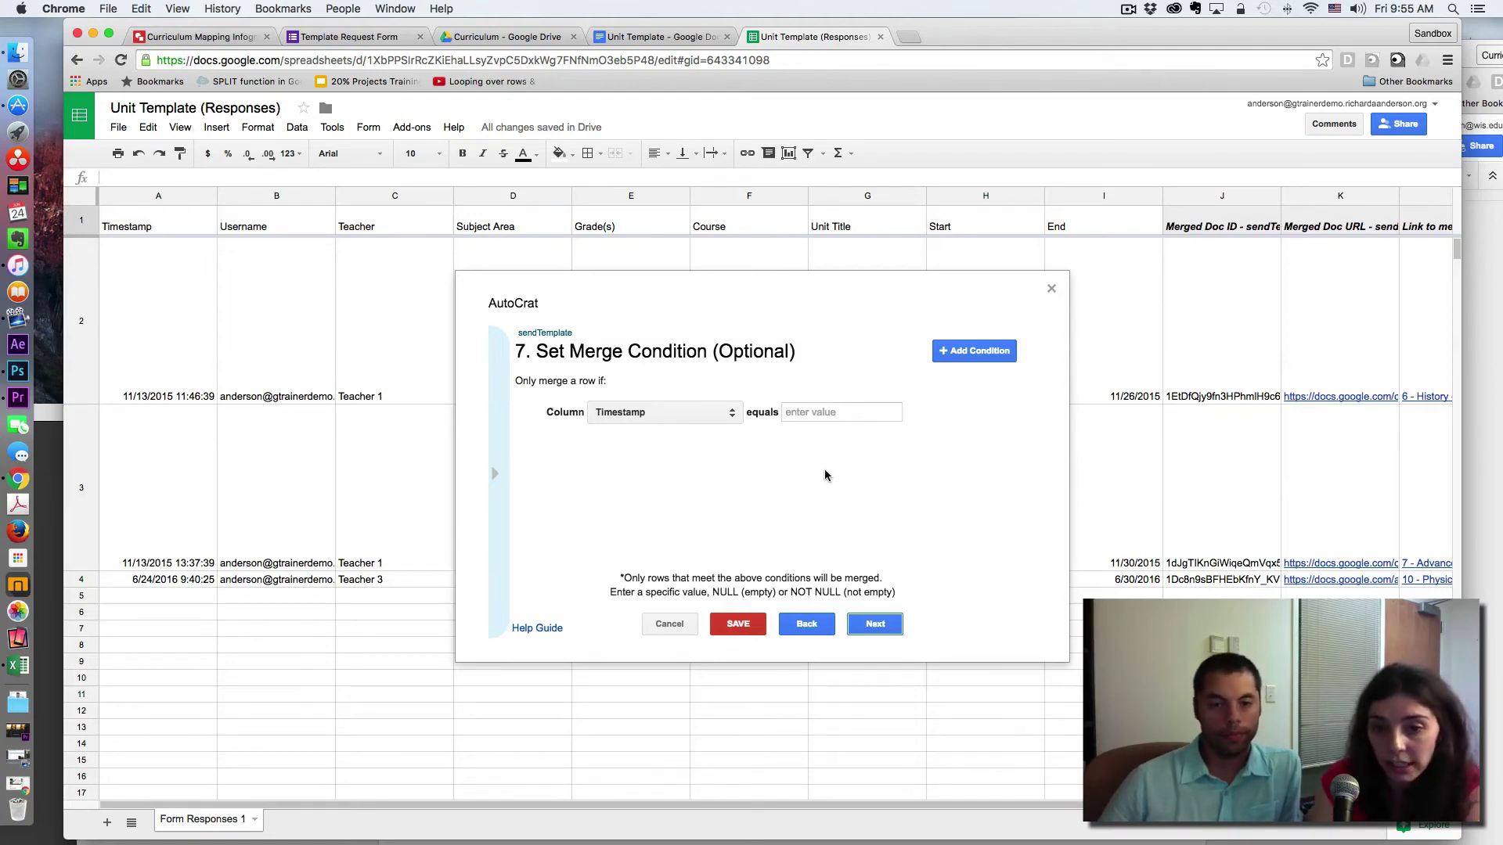
pyautogui.click(875, 626)
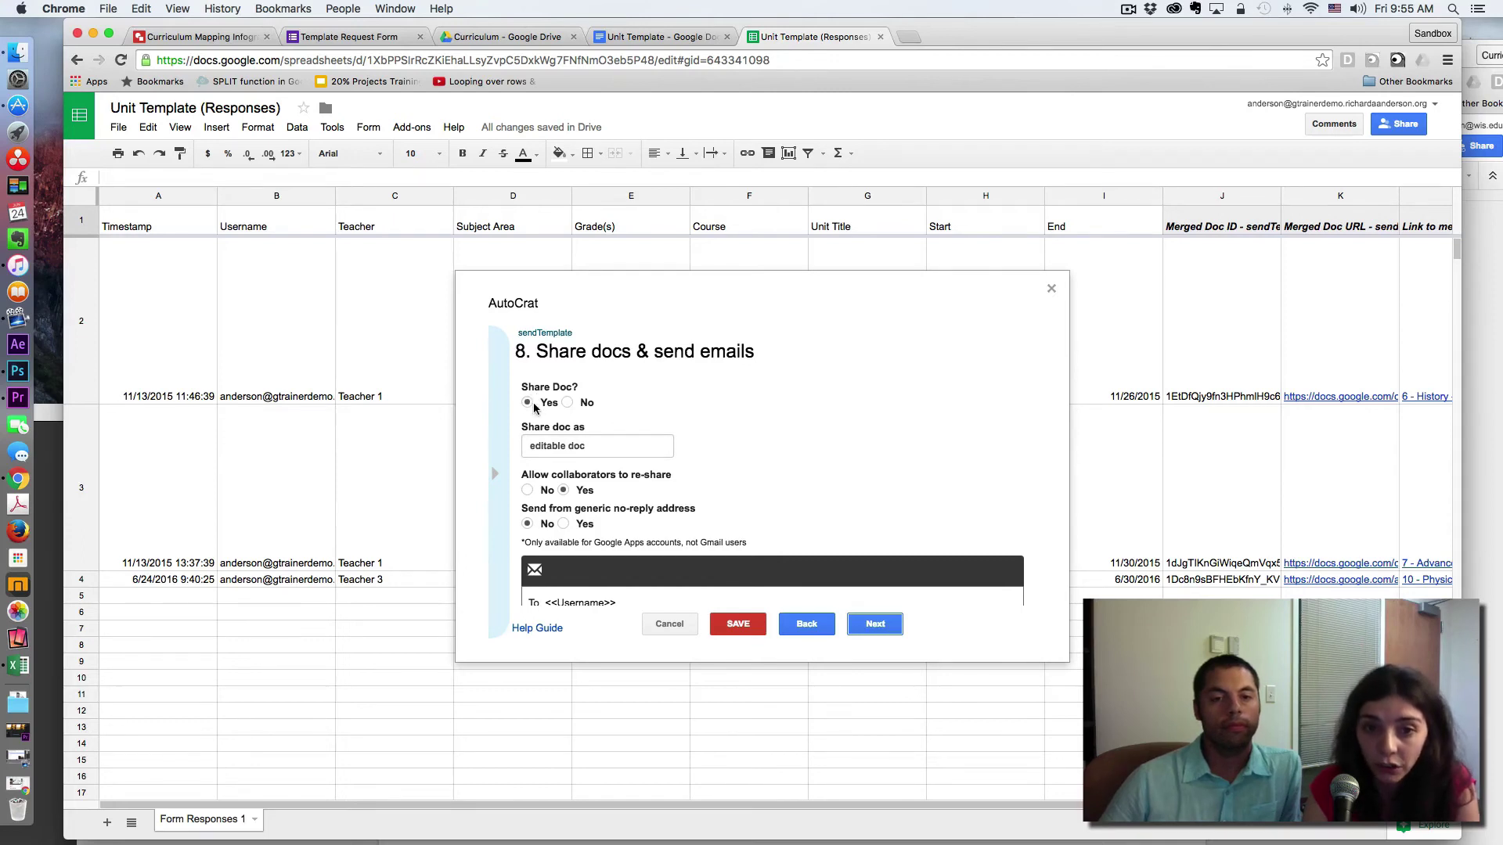
# Keep sharing as 'editable doc' after checking the purpose-of-unit box in the Unit Template document
pyautogui.click(595, 453)
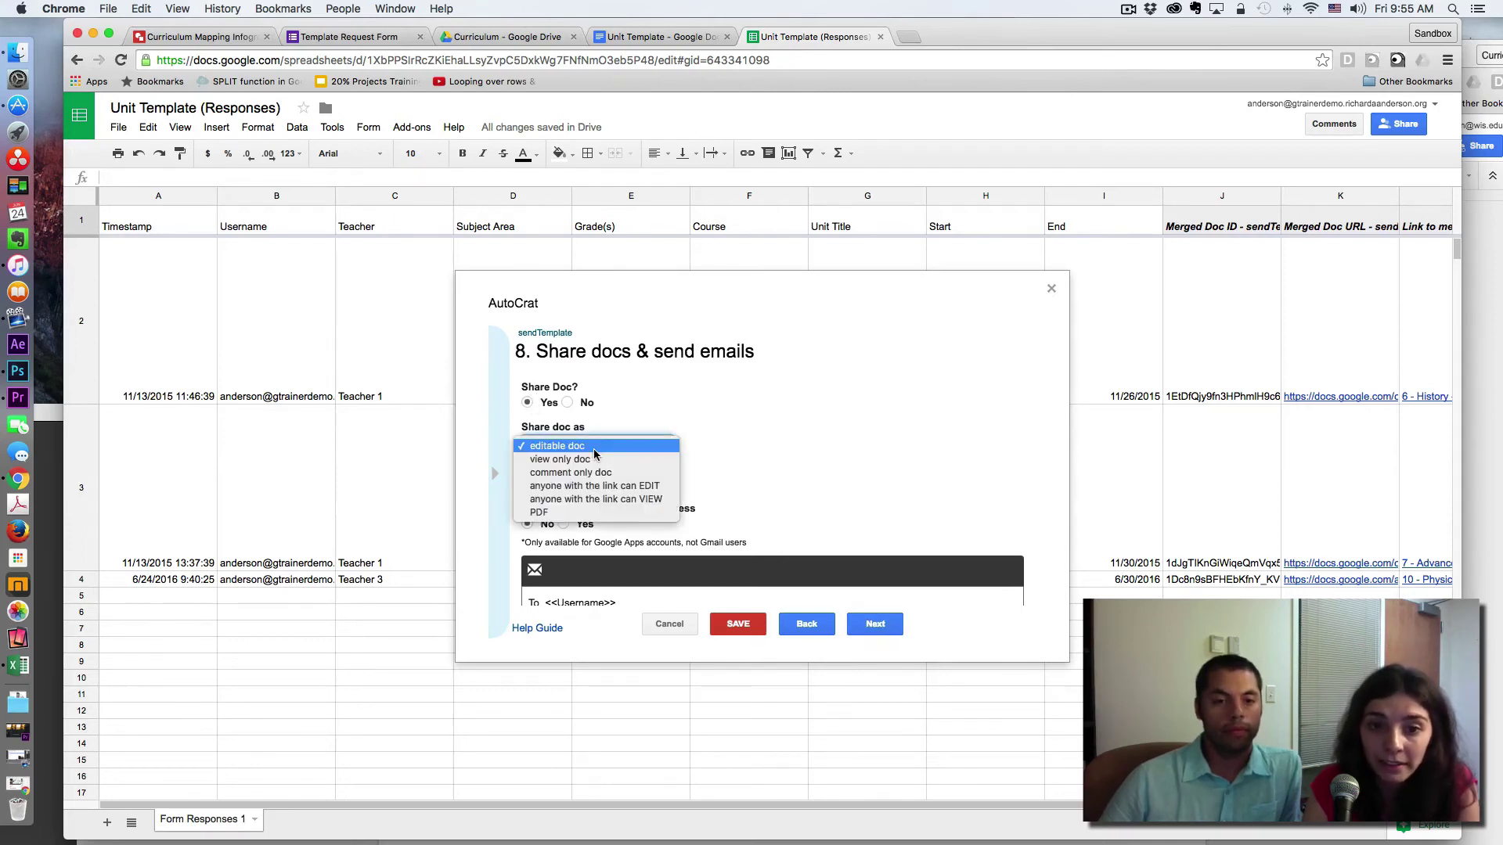
pyautogui.click(594, 448)
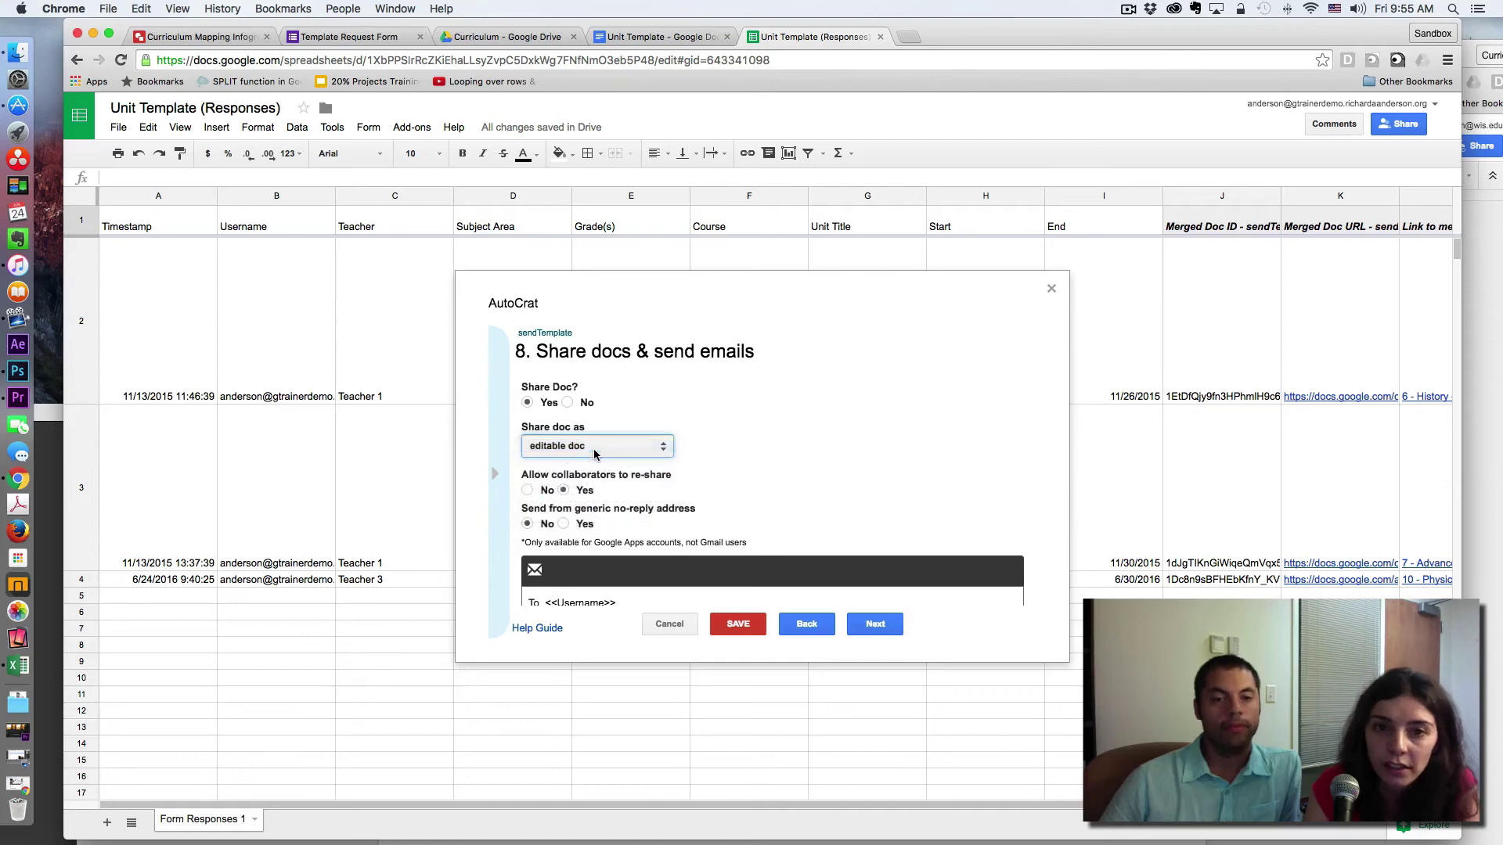
pyautogui.click(658, 37)
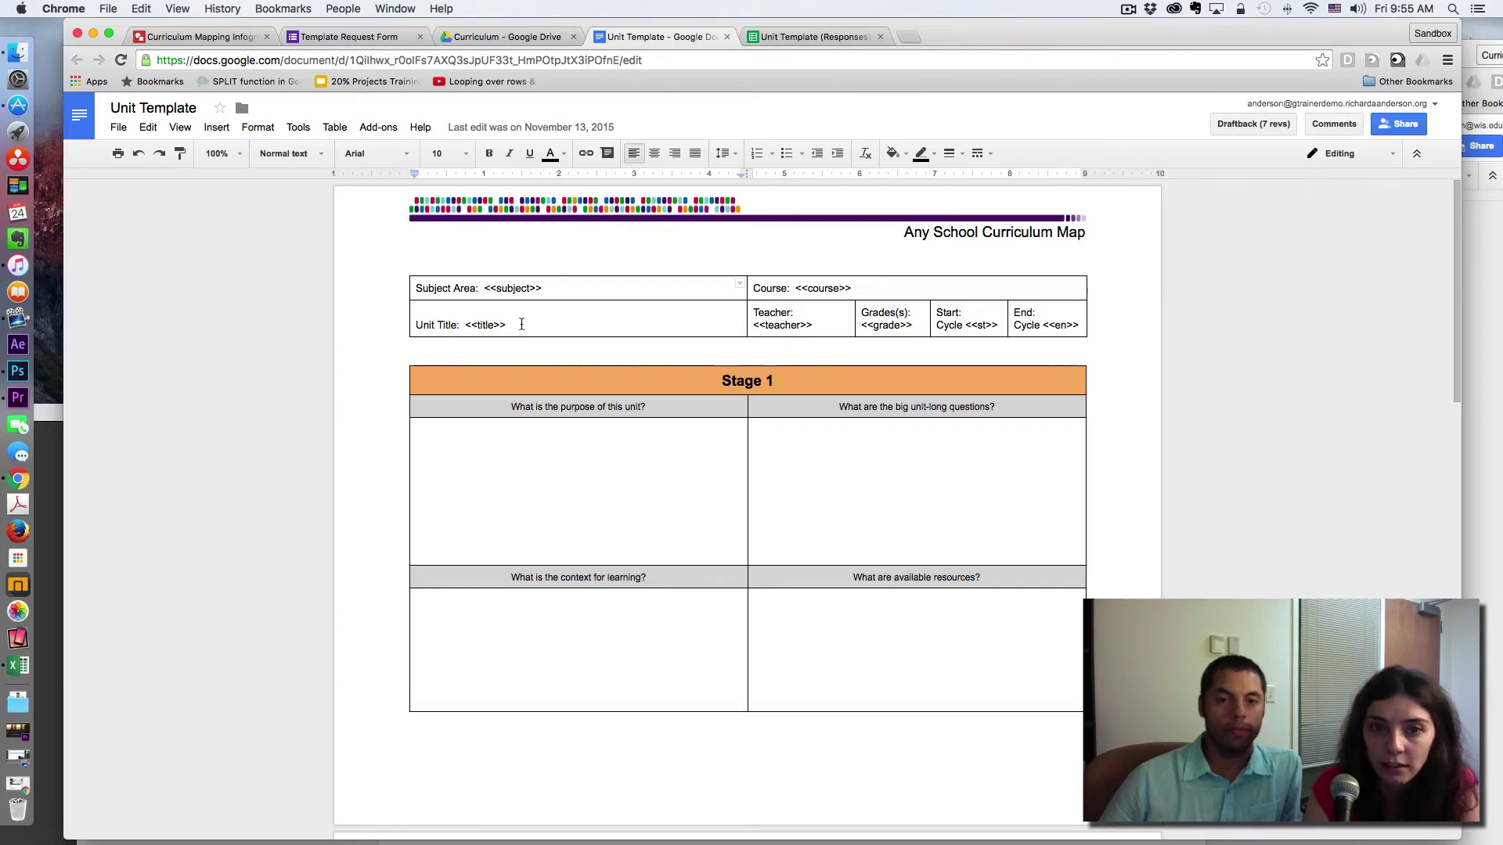
pyautogui.click(496, 481)
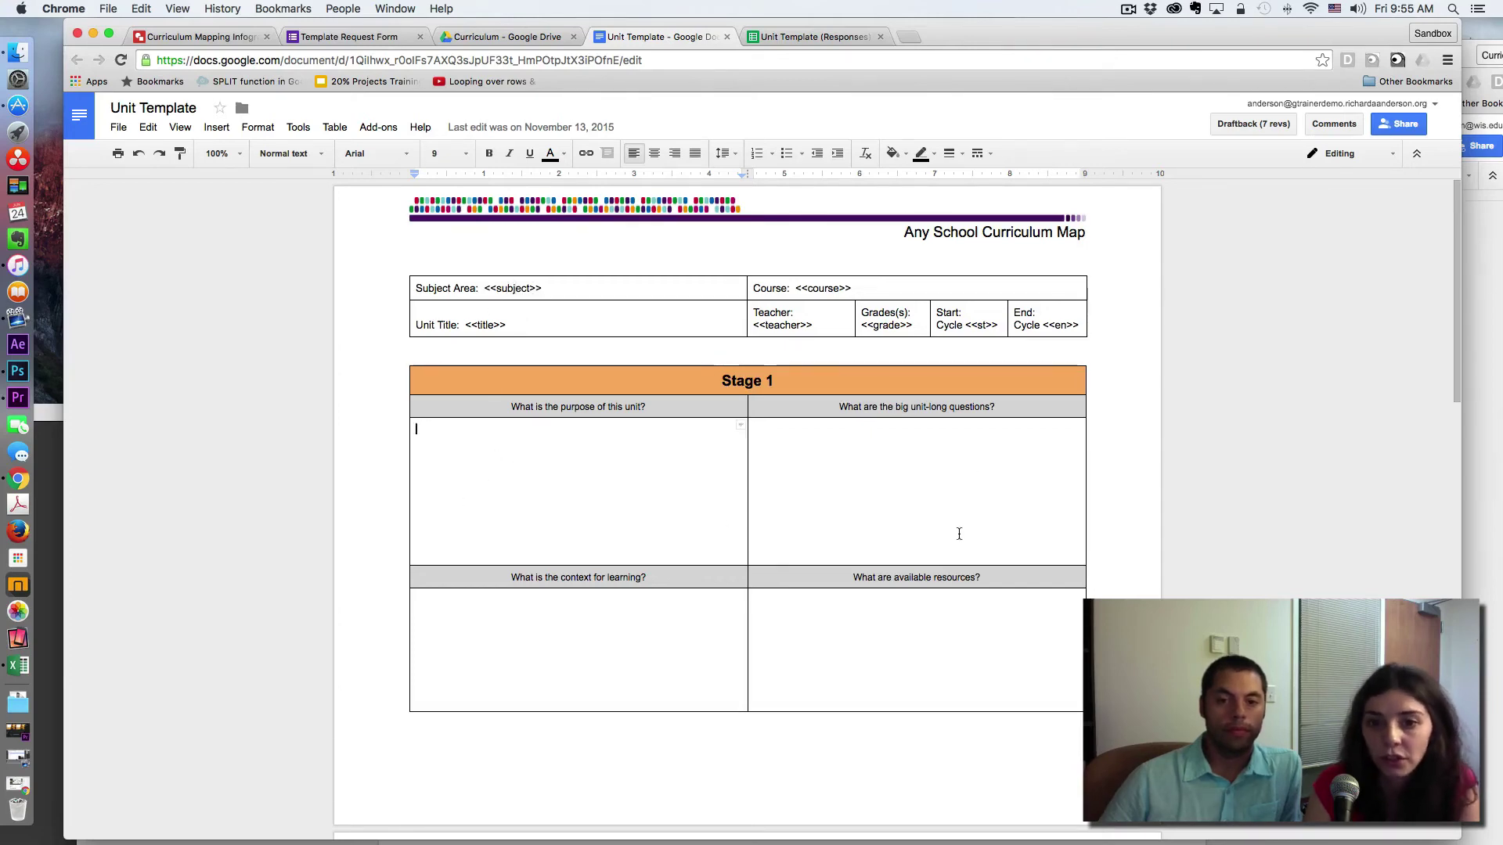
pyautogui.click(761, 39)
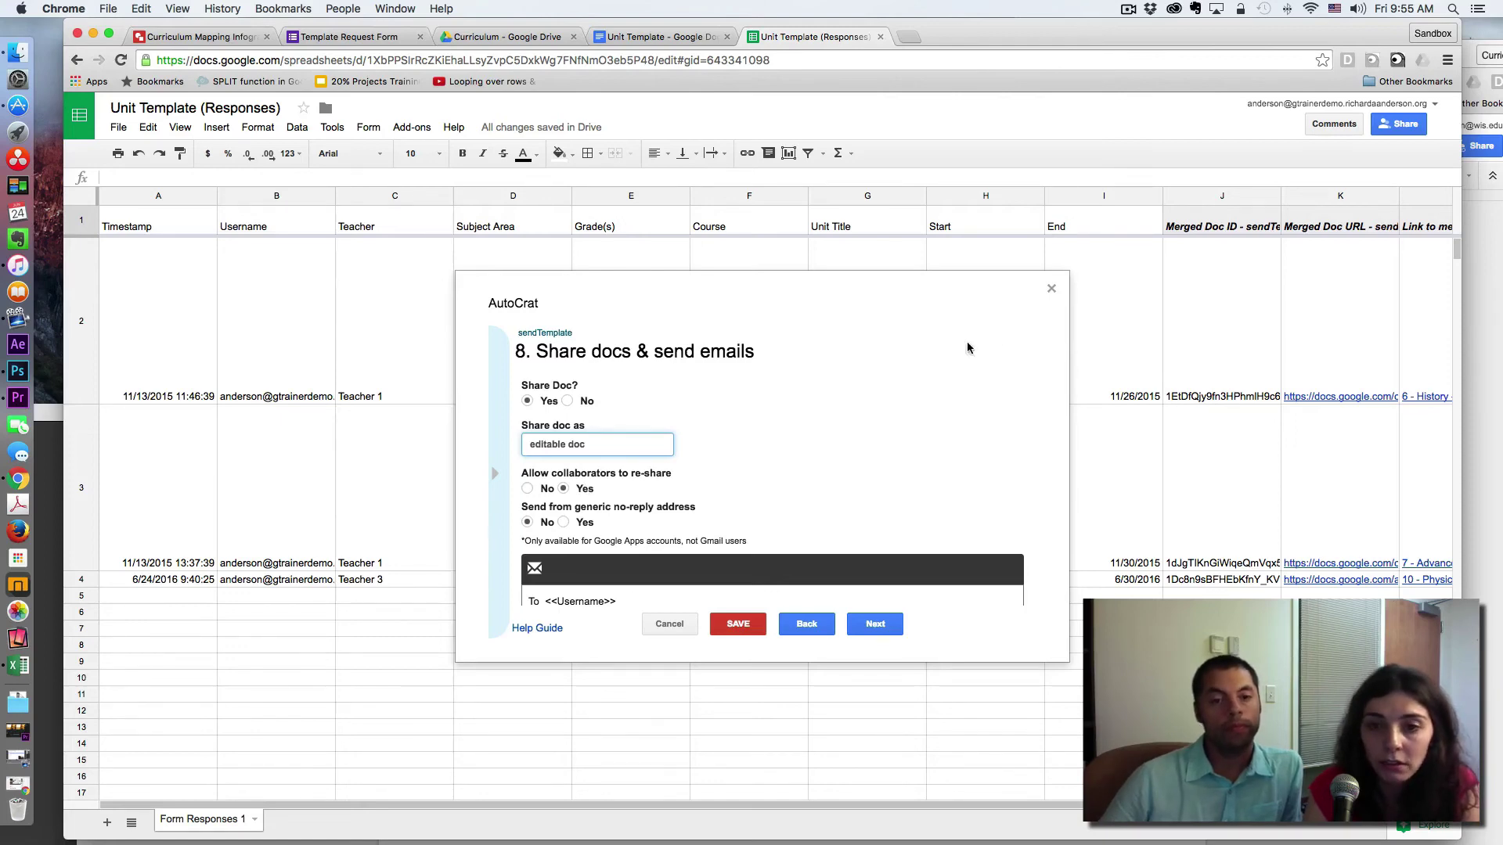
# Review the email settings, confirming the recipient is <<Username>>
pyautogui.scroll(-2, 795, 452)
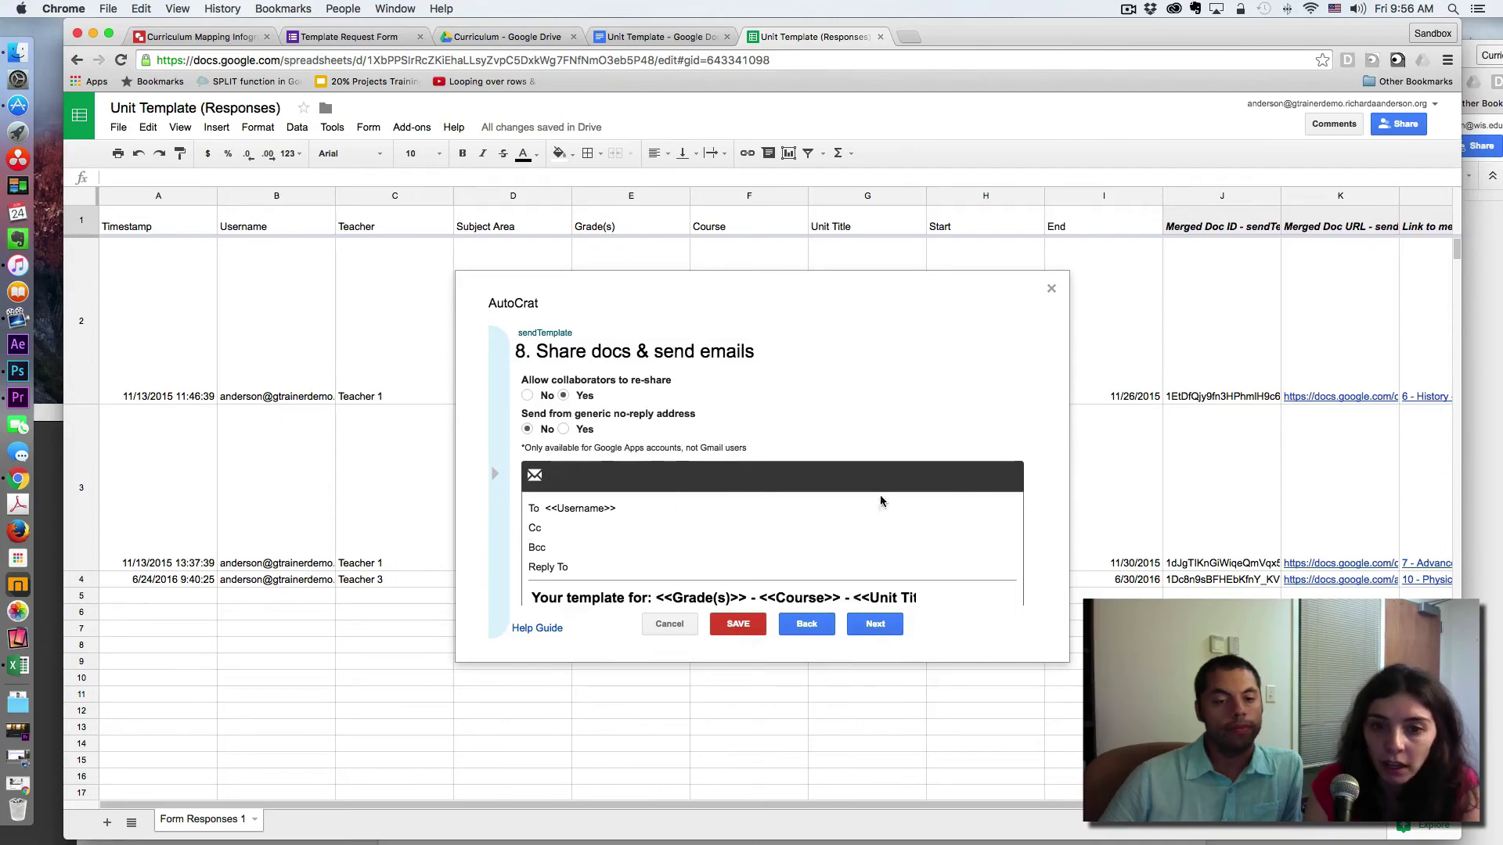
pyautogui.scroll(2, 869, 501)
pyautogui.scroll(-5, 863, 499)
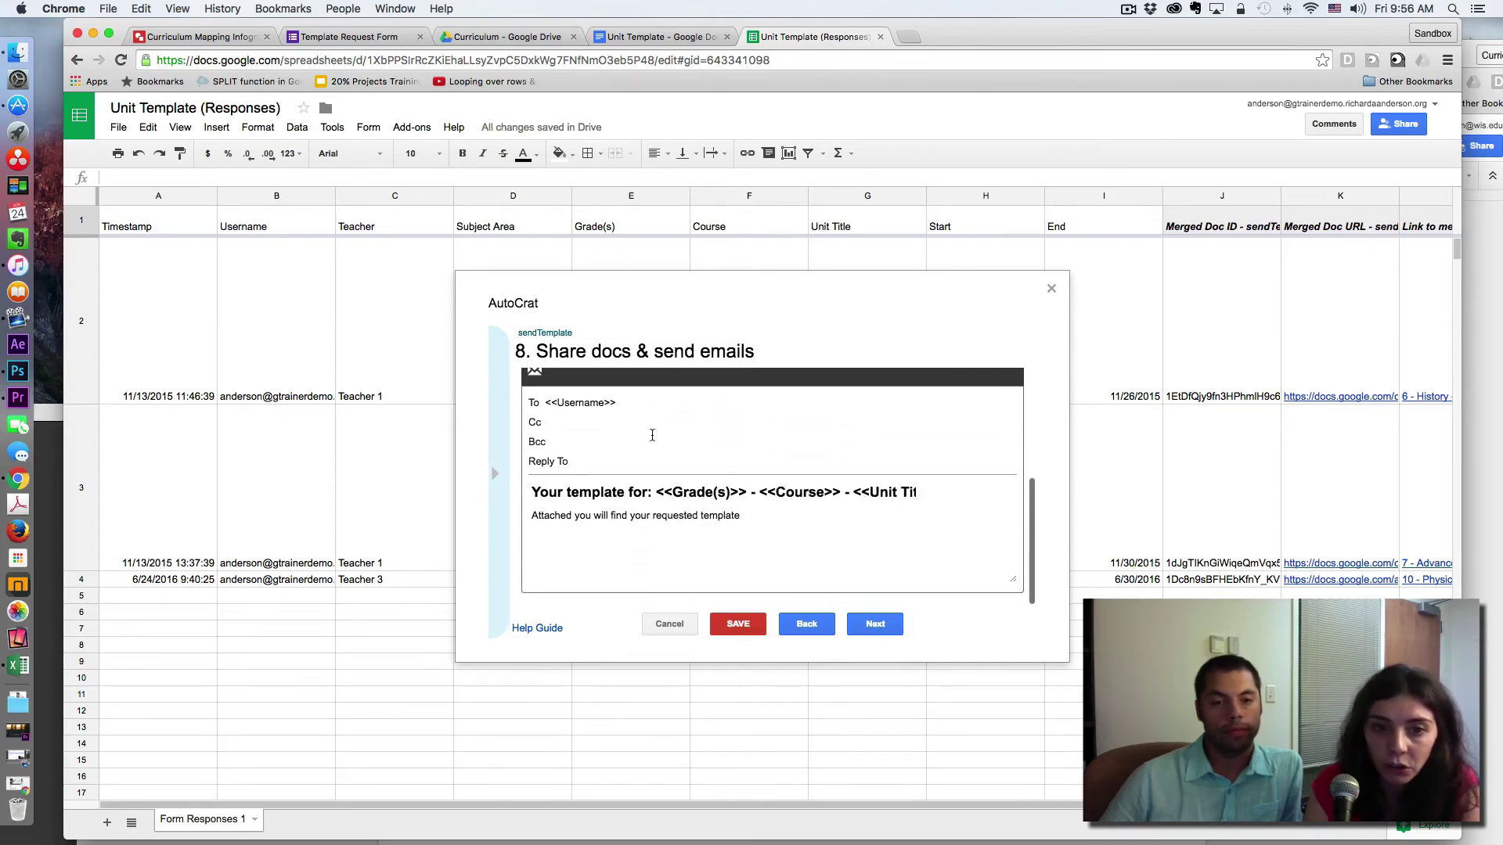
pyautogui.click(607, 403)
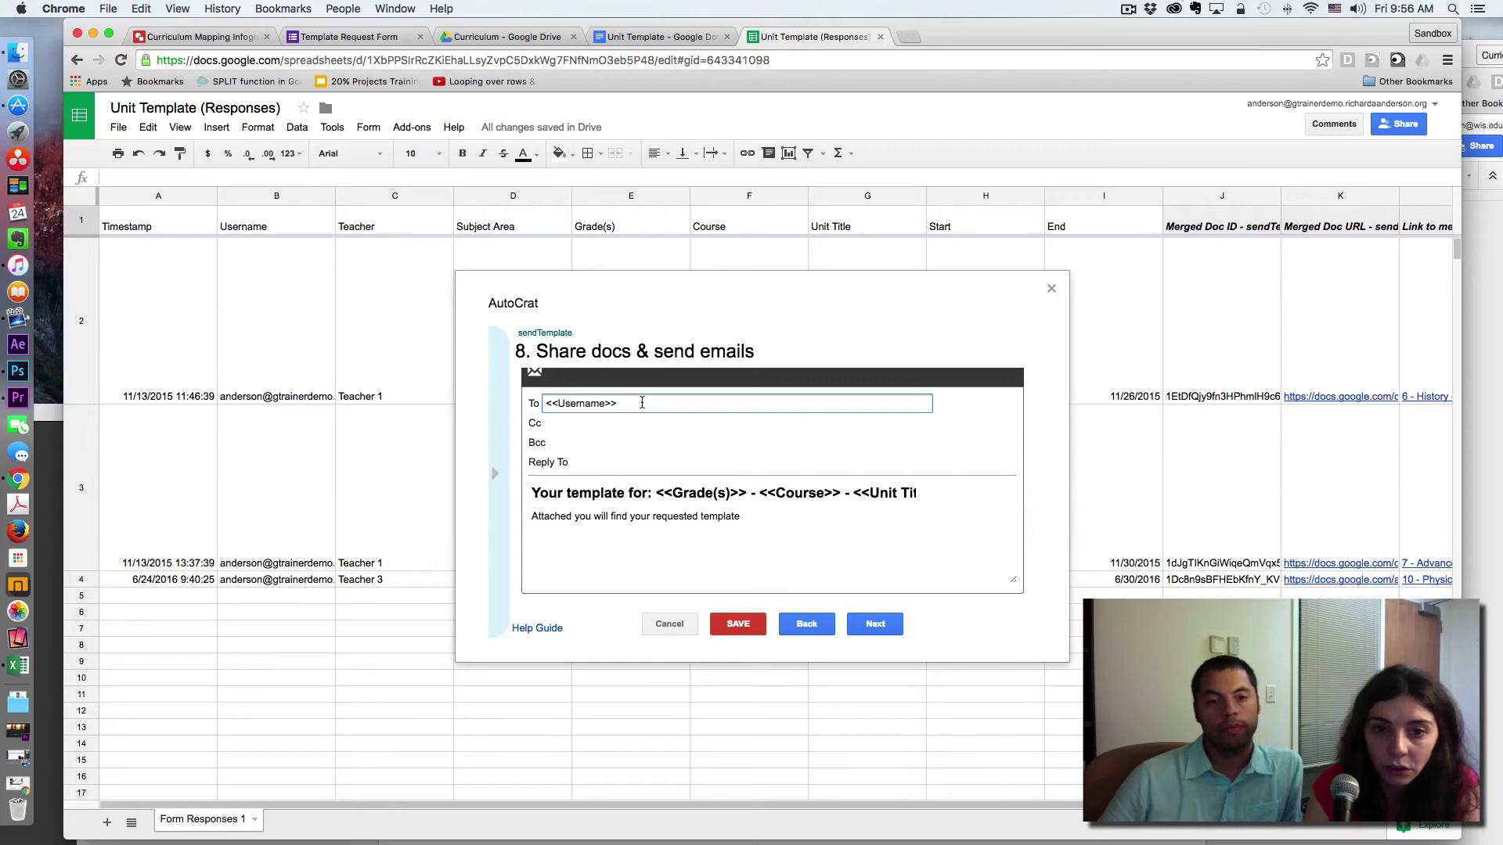
pyautogui.moveTo(494, 471)
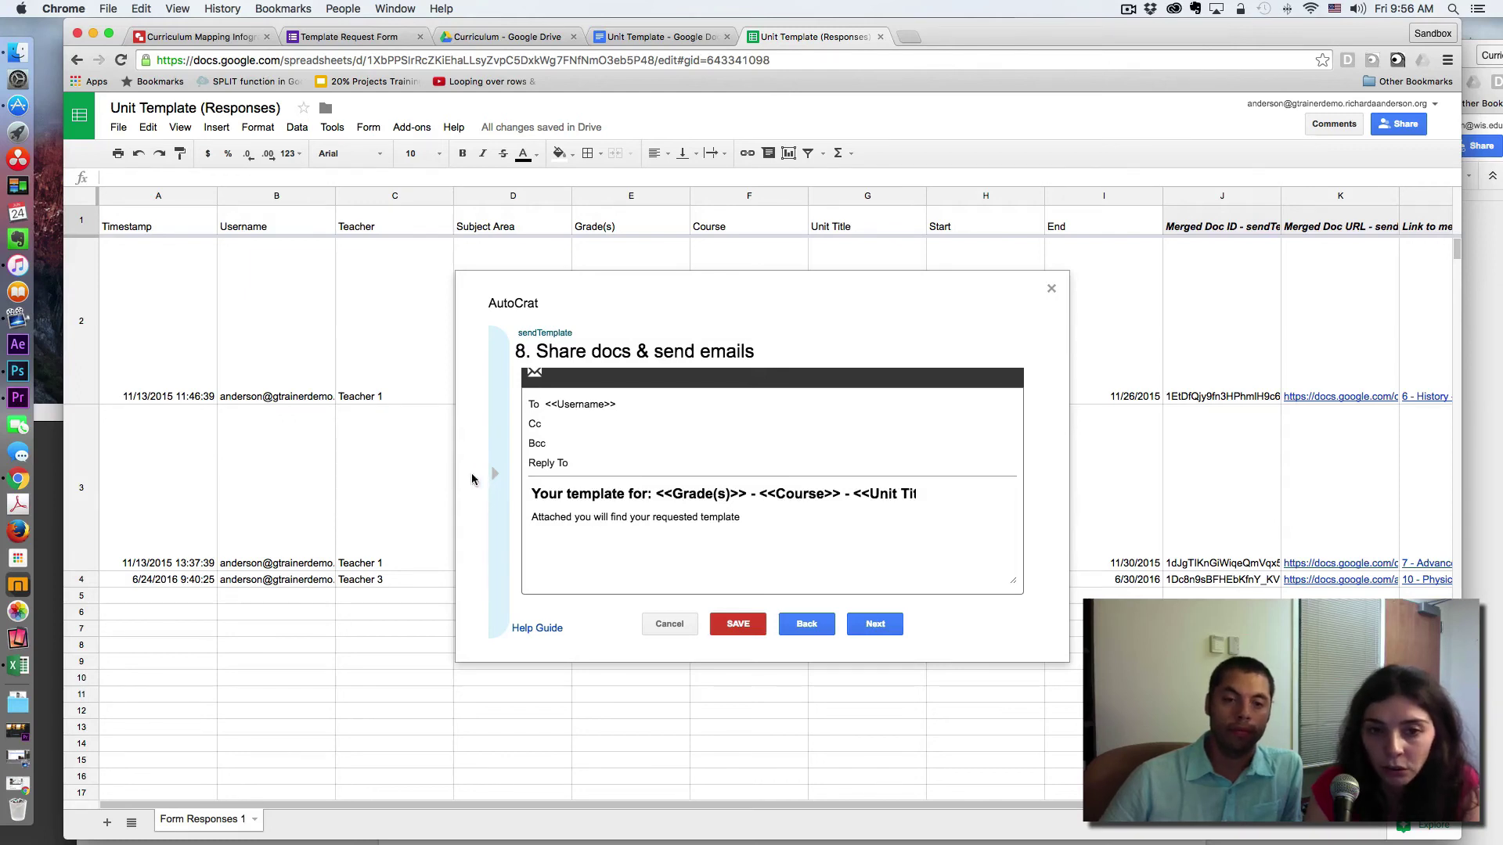
pyautogui.scroll(-1, 715, 519)
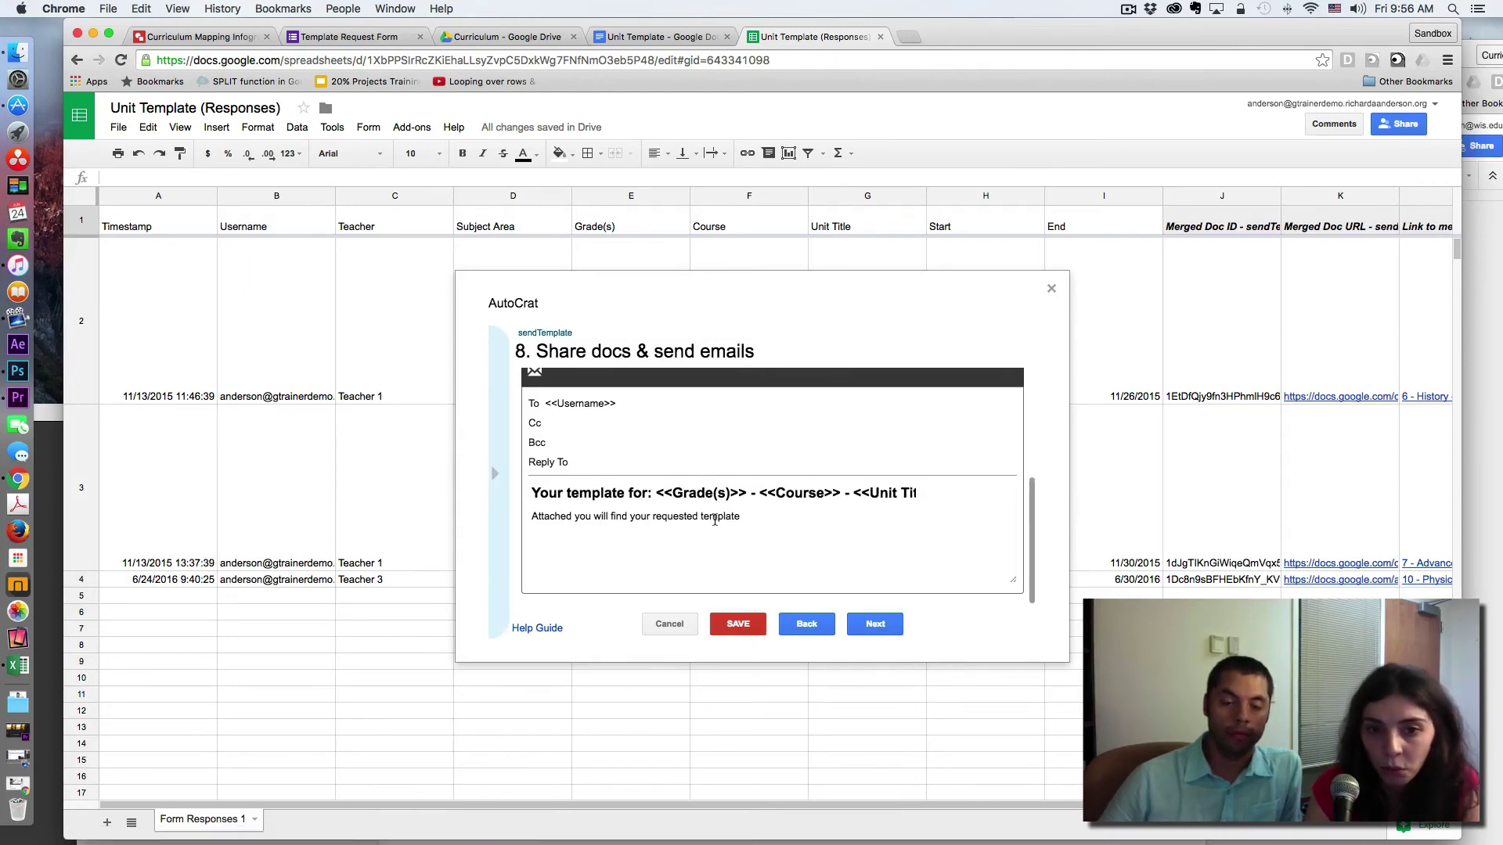
# Advance to step 9, Add/remove job triggers
pyautogui.click(875, 625)
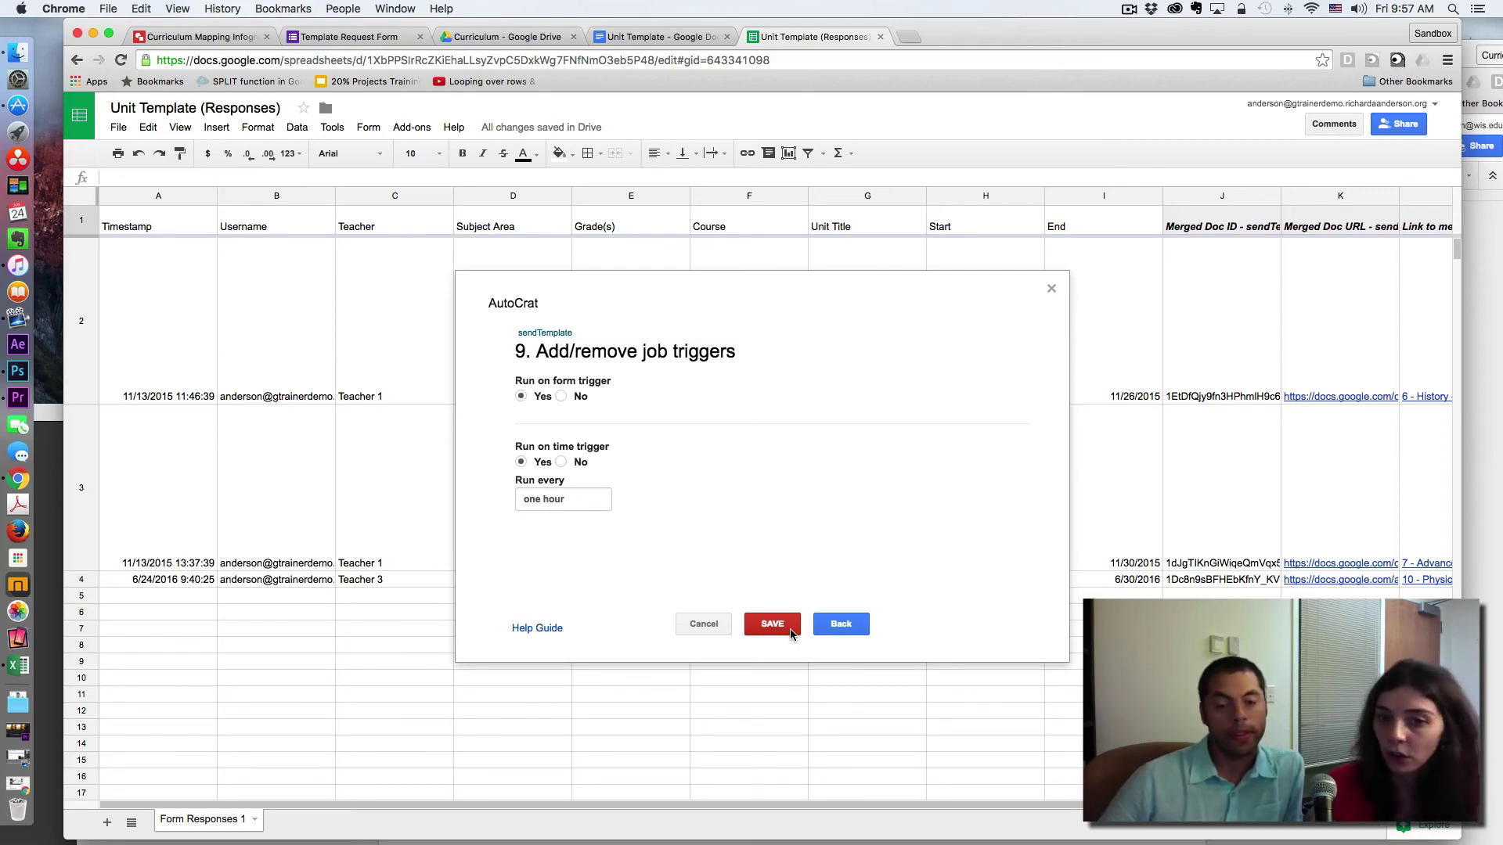
pyautogui.click(772, 624)
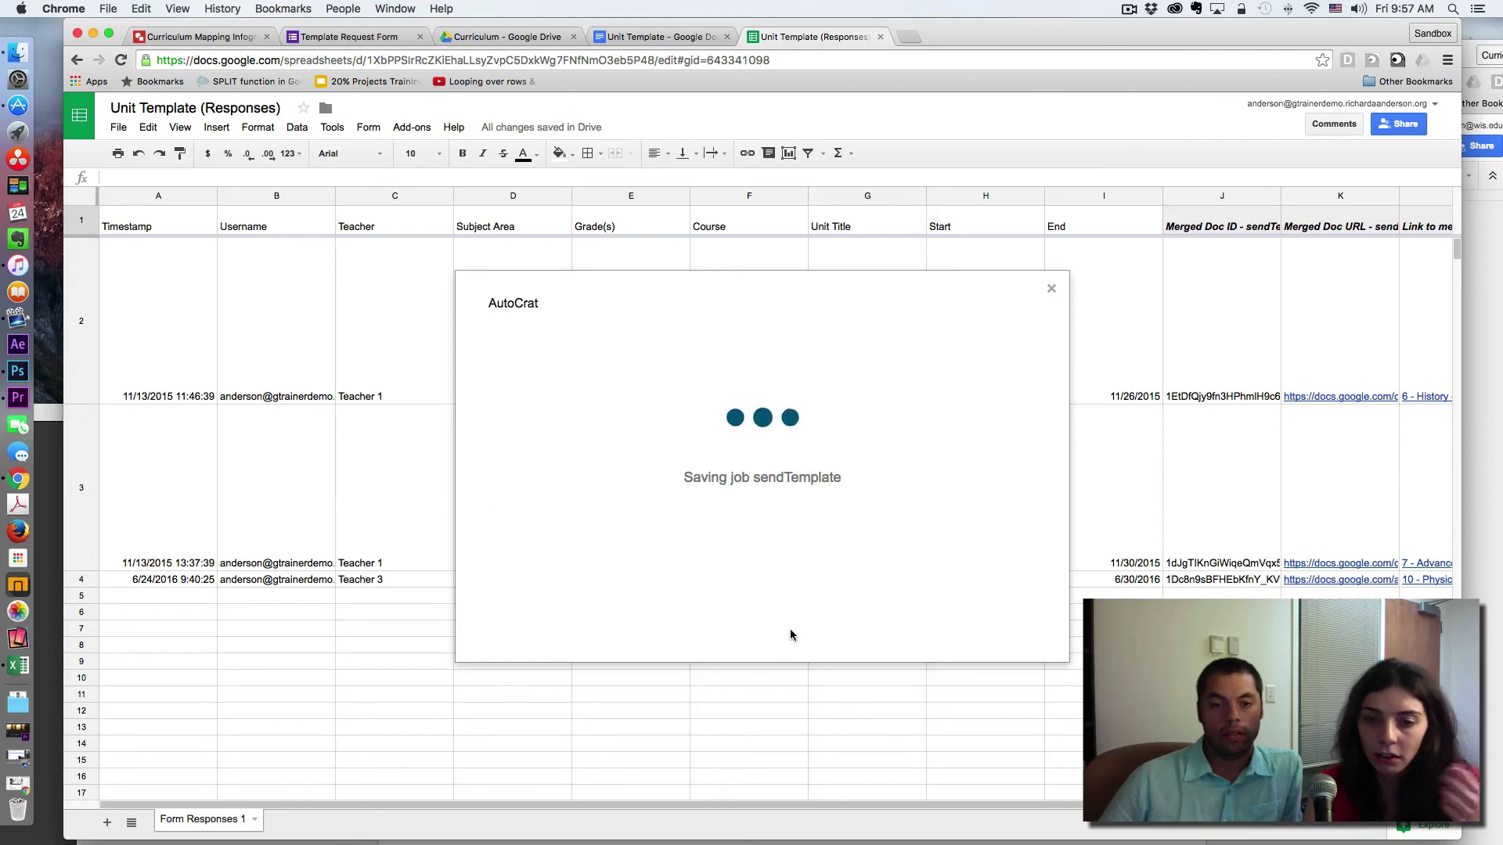